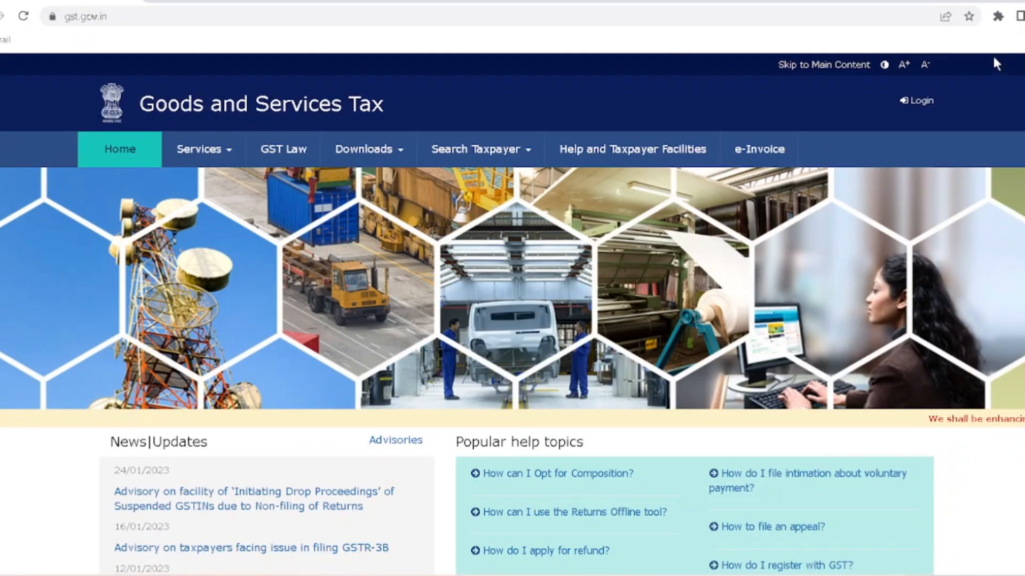
- On the gst.gov.in home page, bring up the Services menu listing the registration options
click(236, 153)
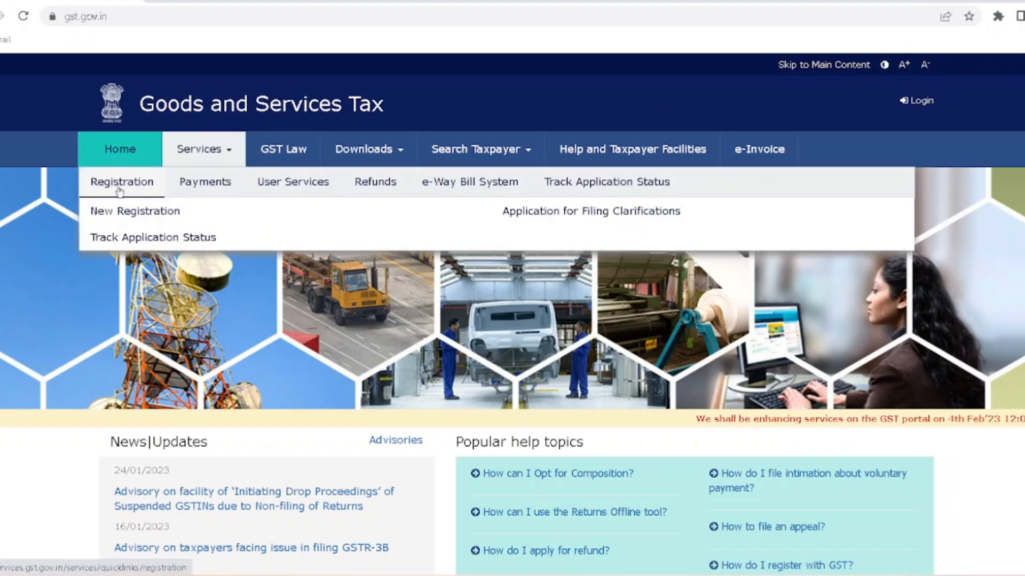
- Open the New Registration form with New Registration selected rather than TRN
click(129, 220)
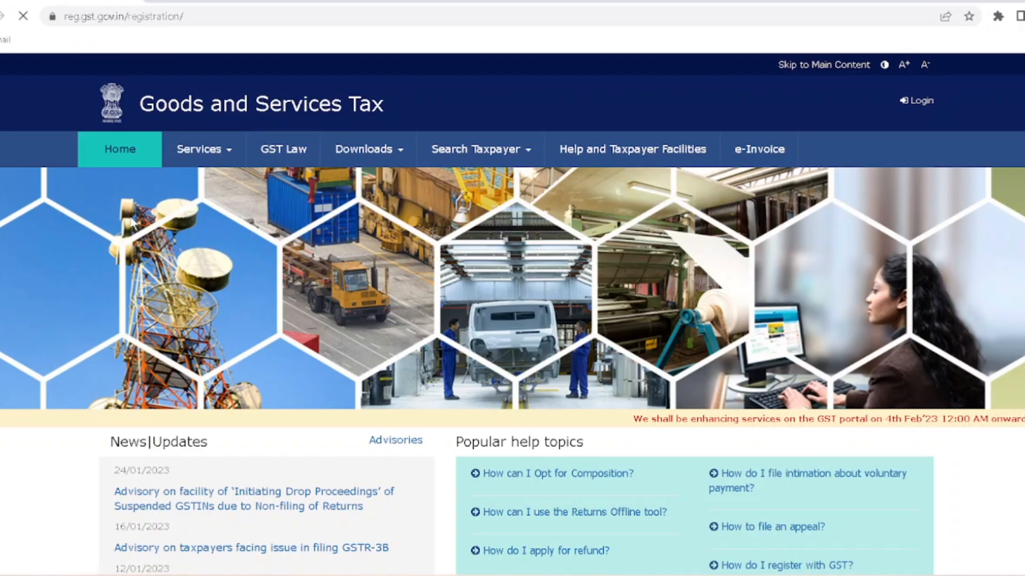
scroll(380, 356, down, 3)
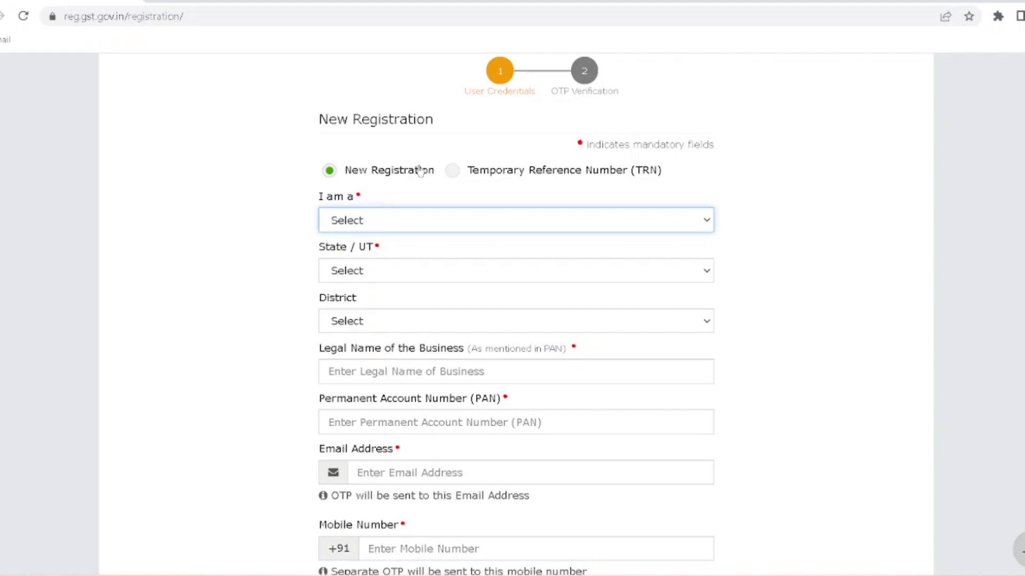
click(450, 176)
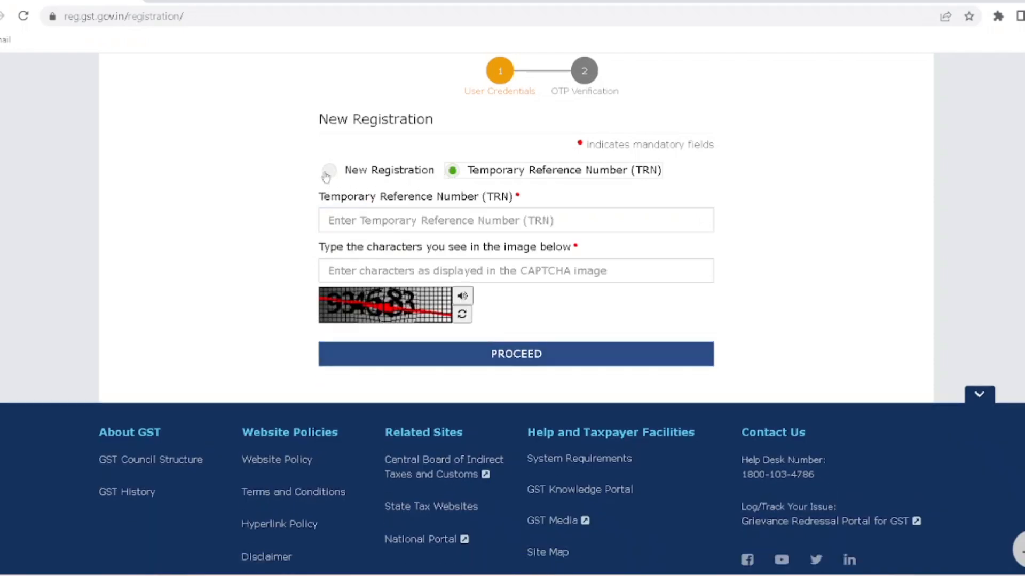
click(328, 171)
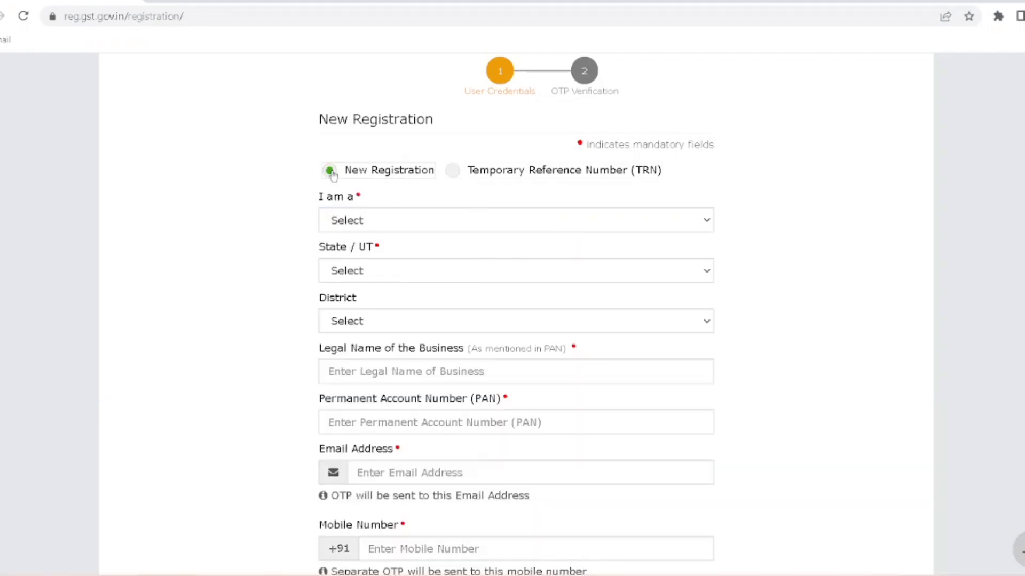
click(387, 228)
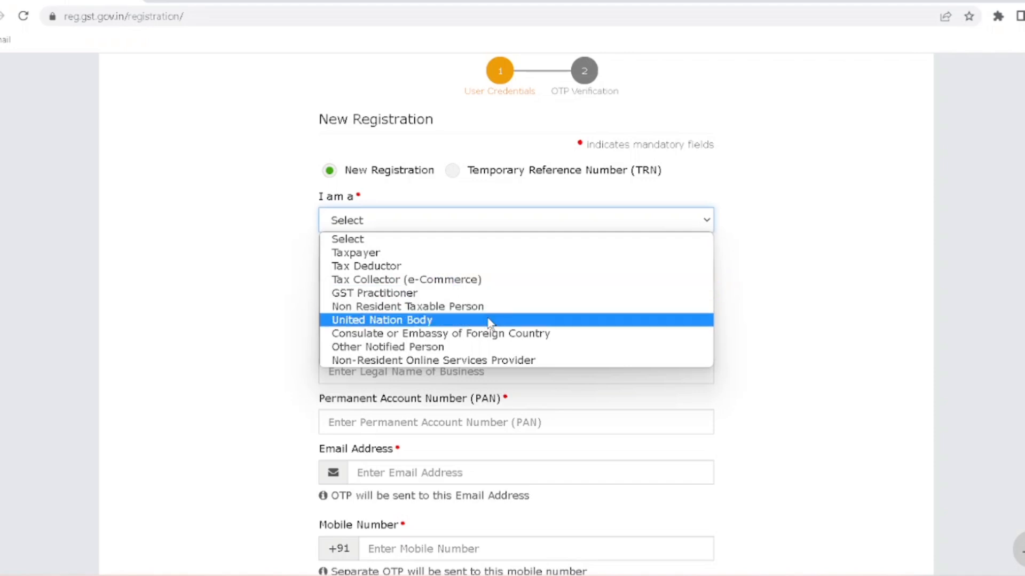
- Choose Taxpayer as applicant type, Rajasthan as state and Sirohi as district
click(393, 254)
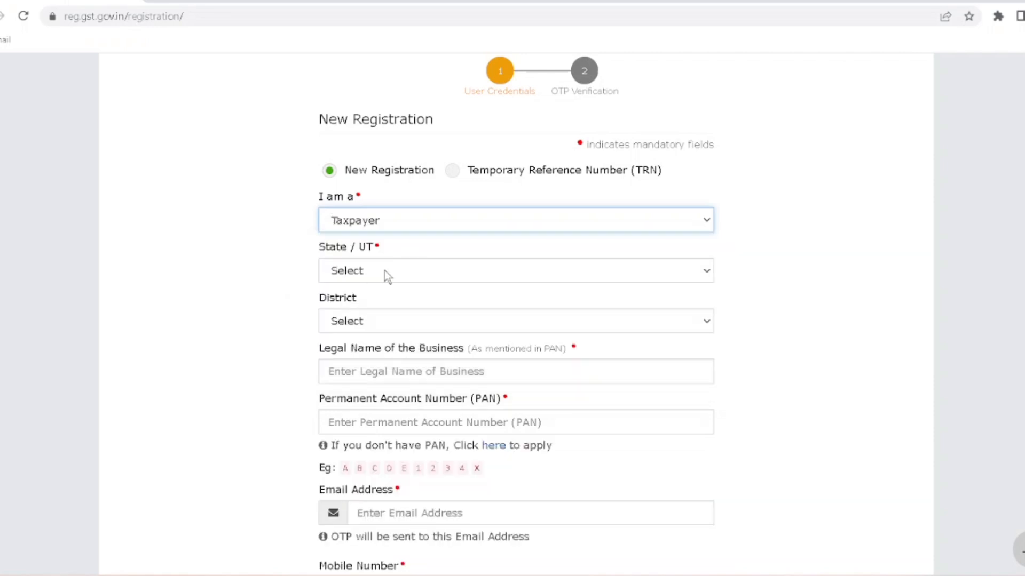
click(390, 273)
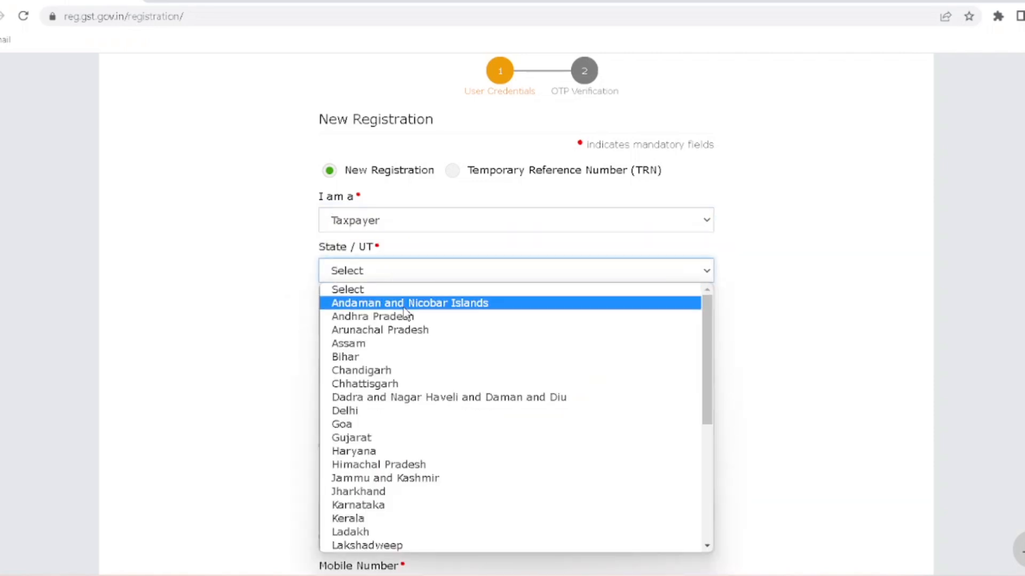
key(r)
scroll(418, 422, down, 2)
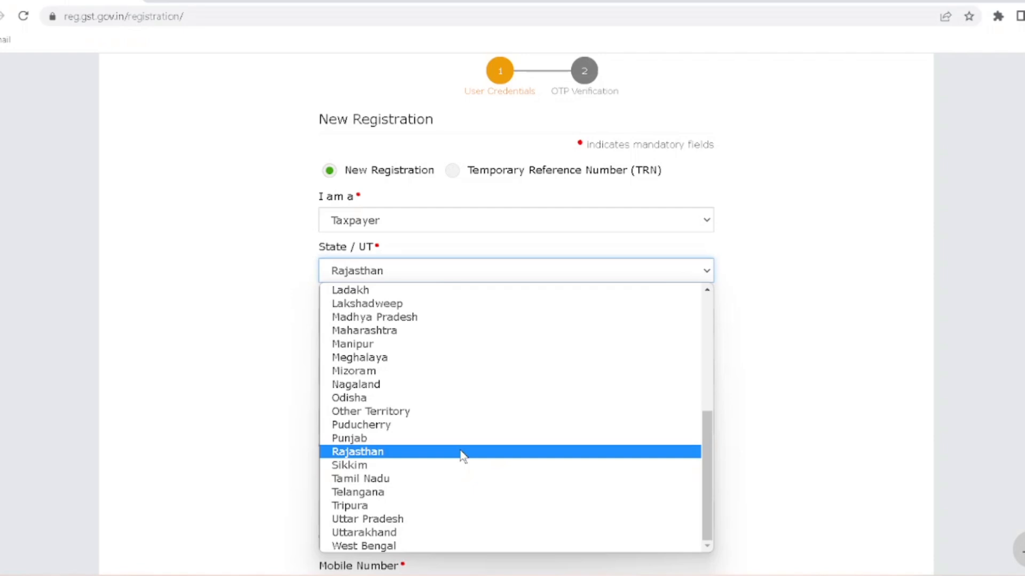
click(461, 452)
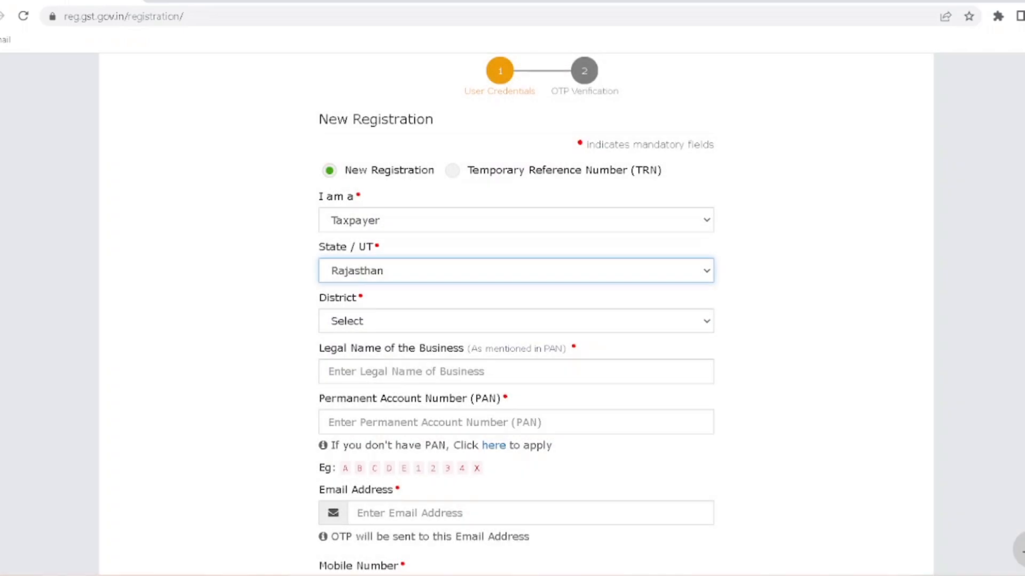
click(433, 322)
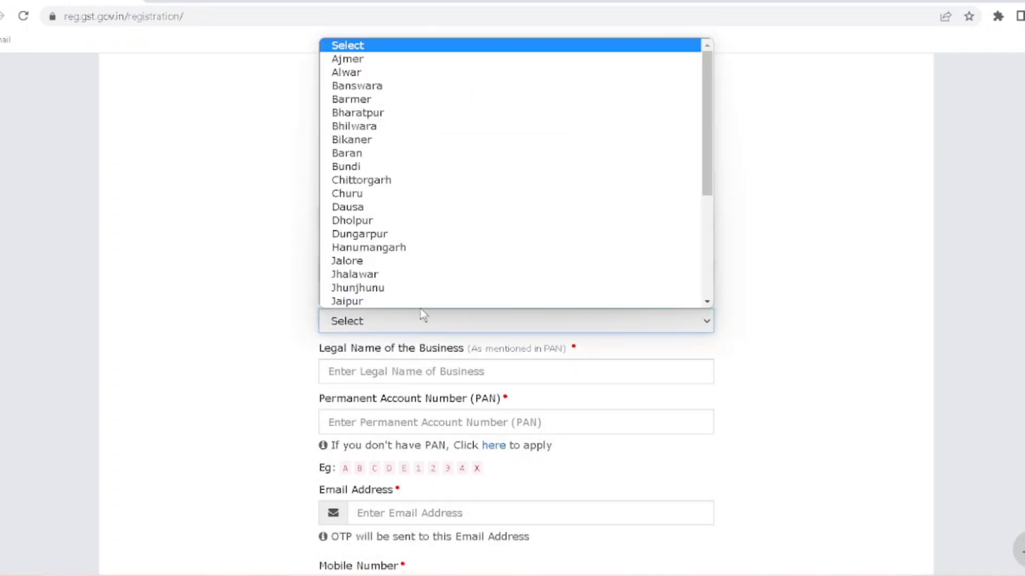
scroll(417, 302, down, 1)
scroll(400, 294, down, 3)
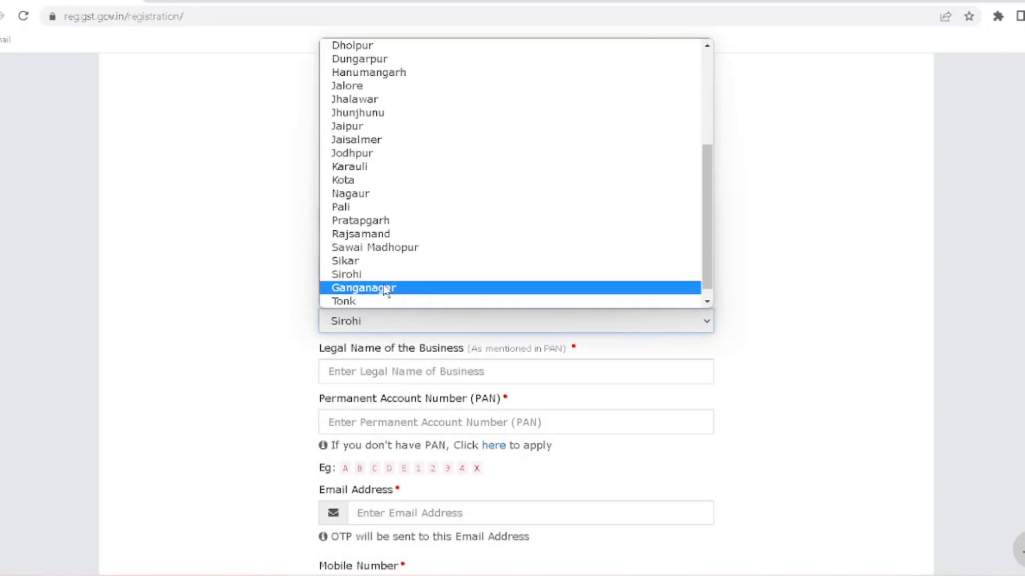
click(380, 275)
click(427, 372)
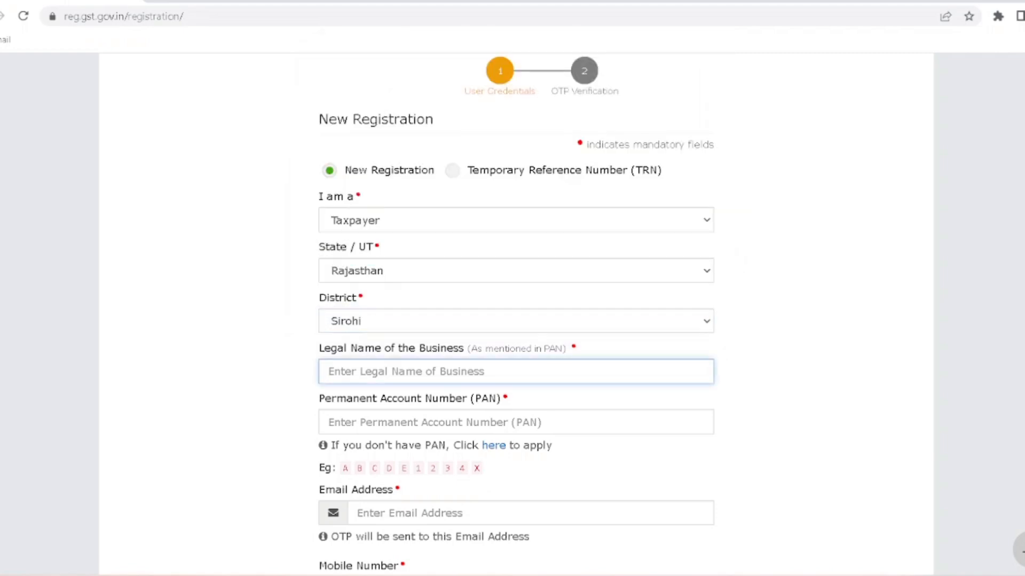
scroll(516, 315, down, 4)
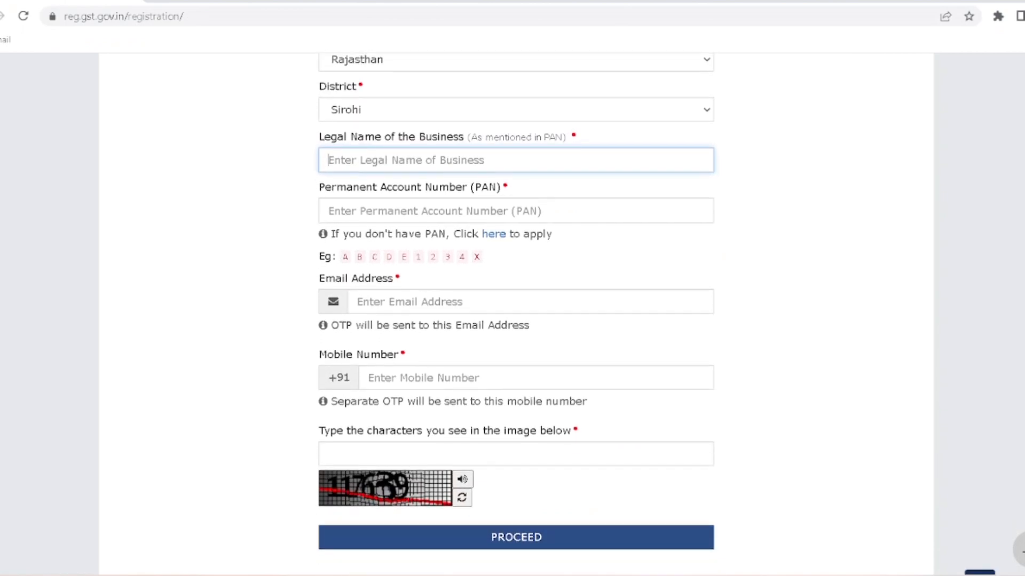
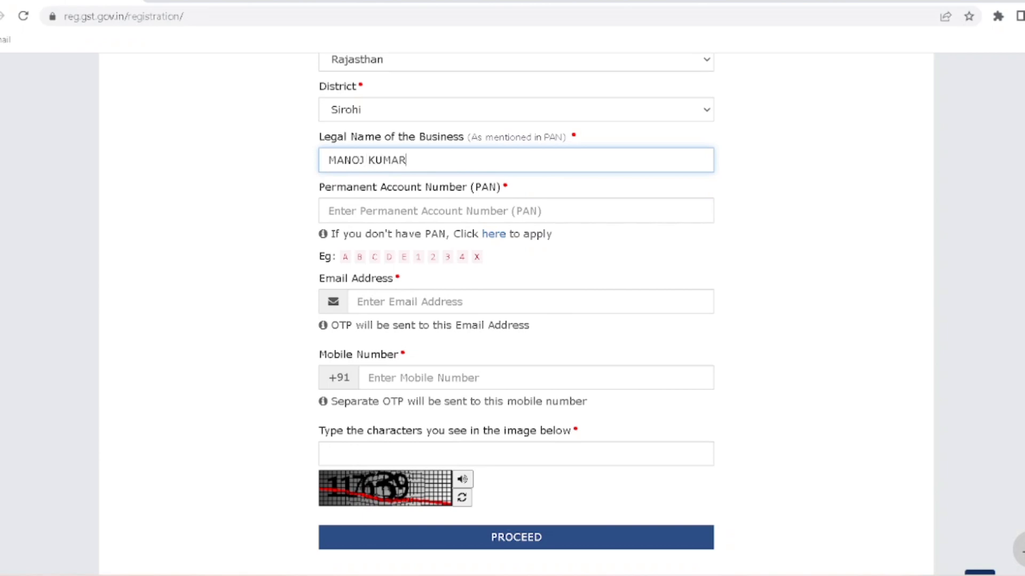
- Enter the applicant's legal name, PAN and e-mail address, and begin the mobile number
click(435, 210)
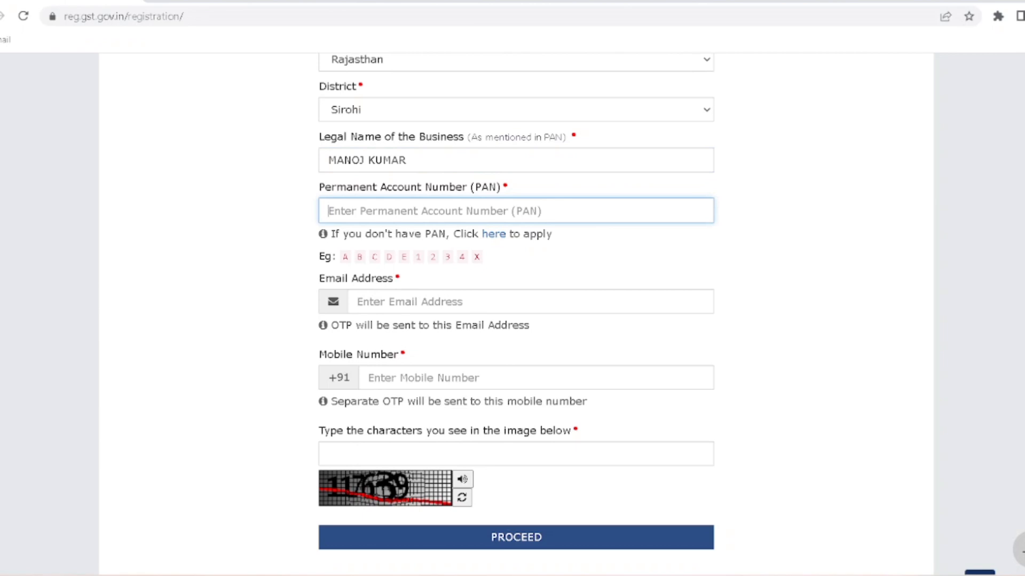
text(GK)
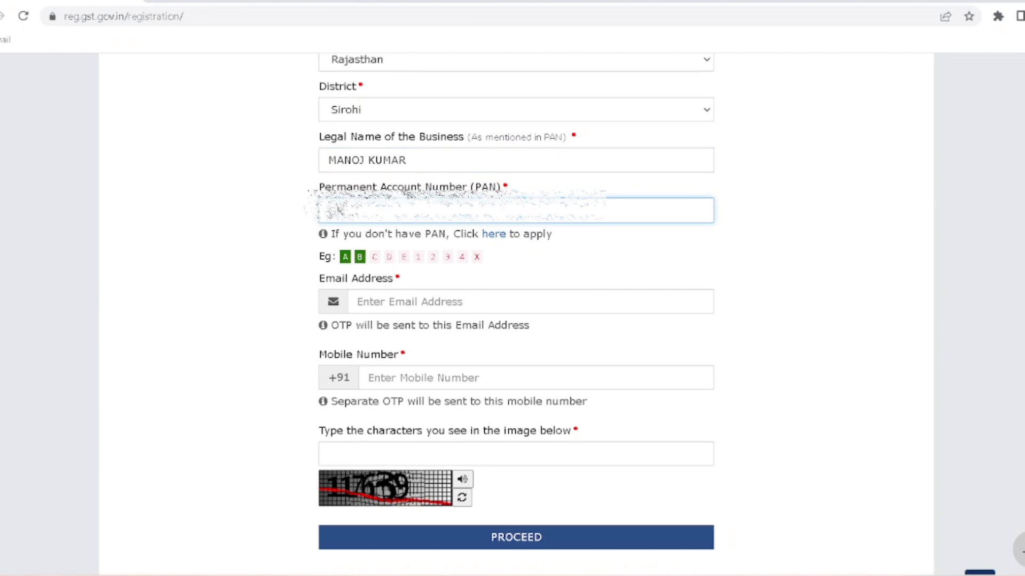
text(***)
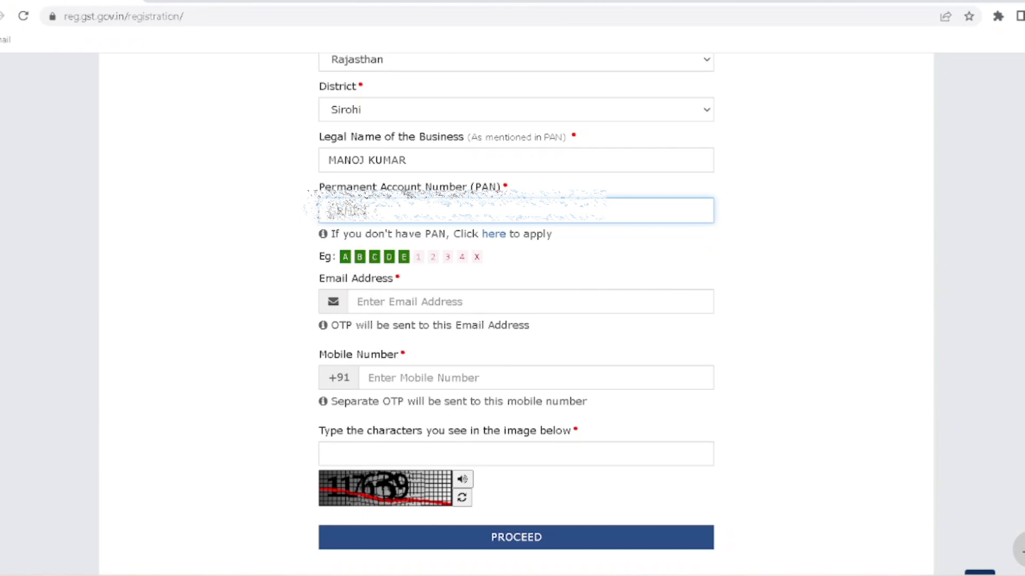
text(*****)
click(409, 302)
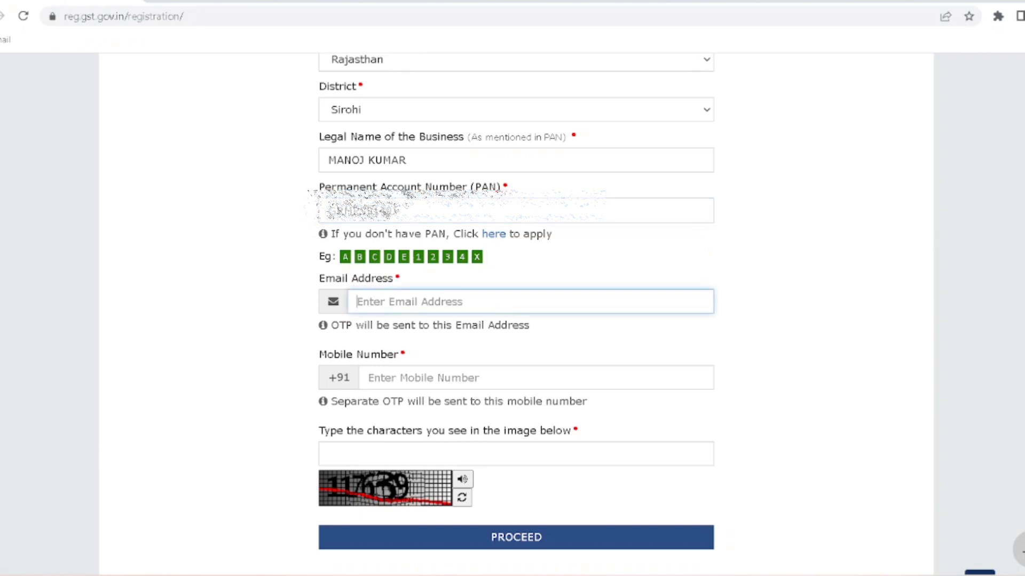
text(***)
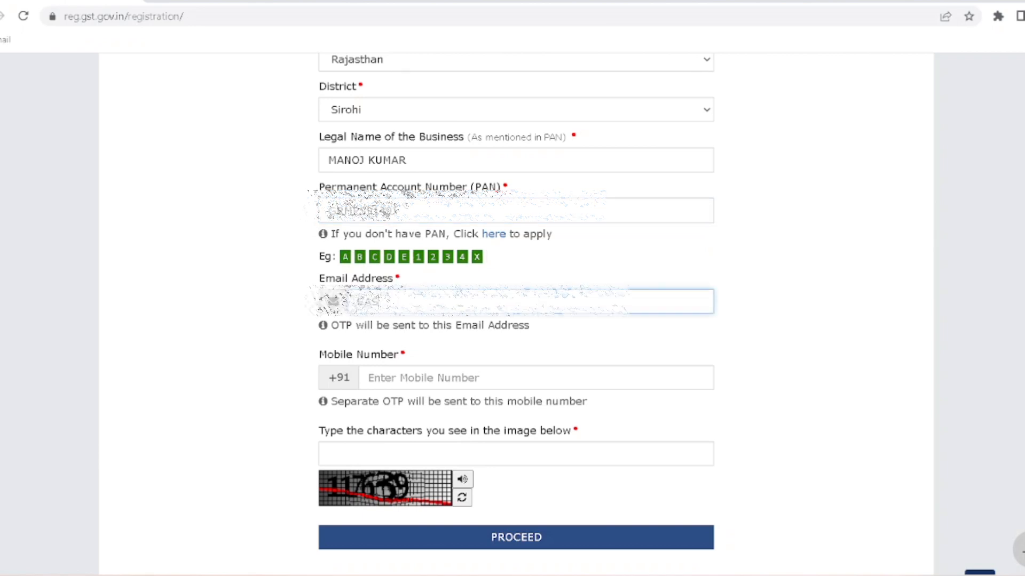
text(************)
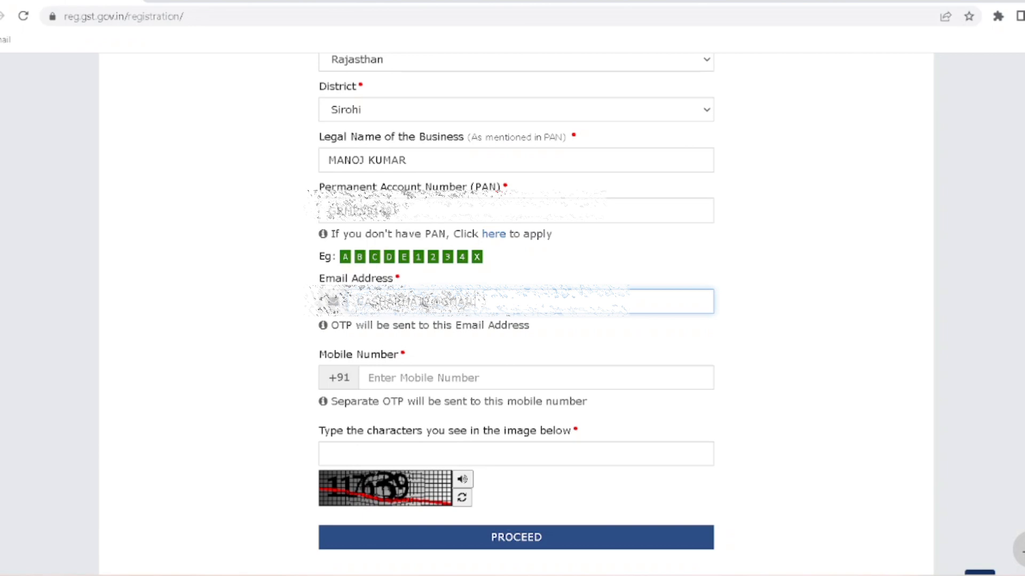
text(COM)
key(Tab)
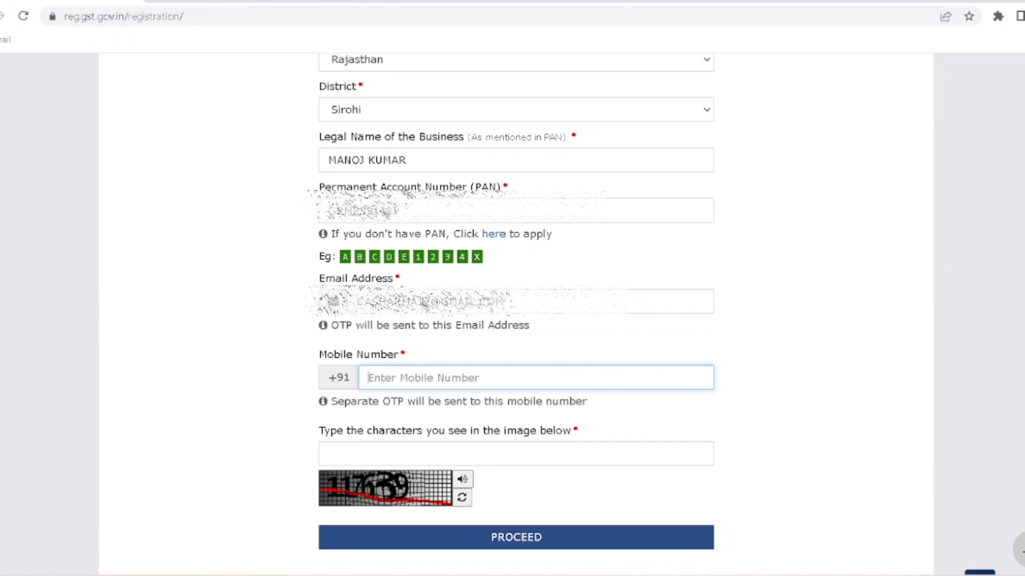
text(86)
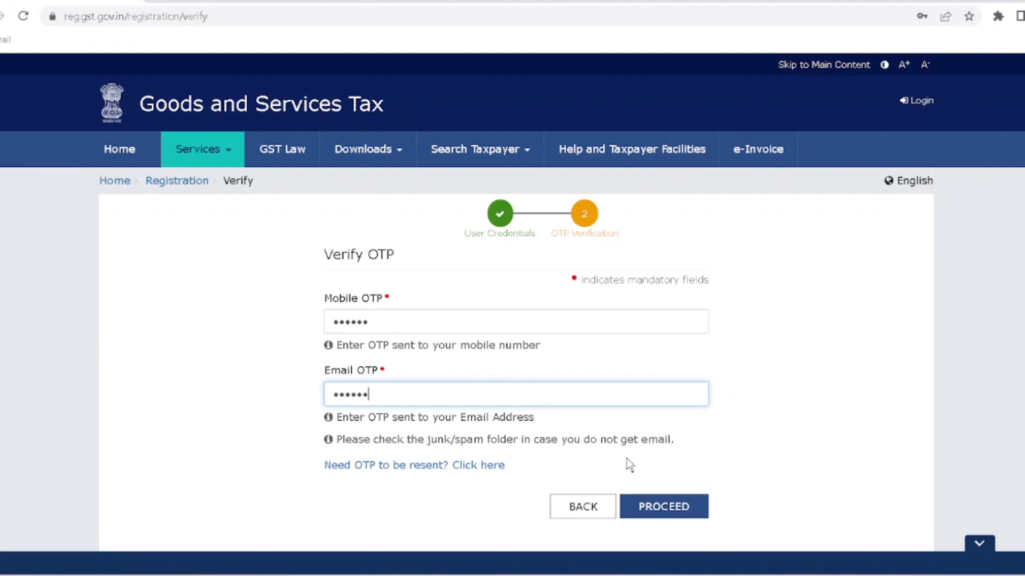
- Submit the OTPs to get a TRN, decline saving the password, and copy the TRN
click(666, 508)
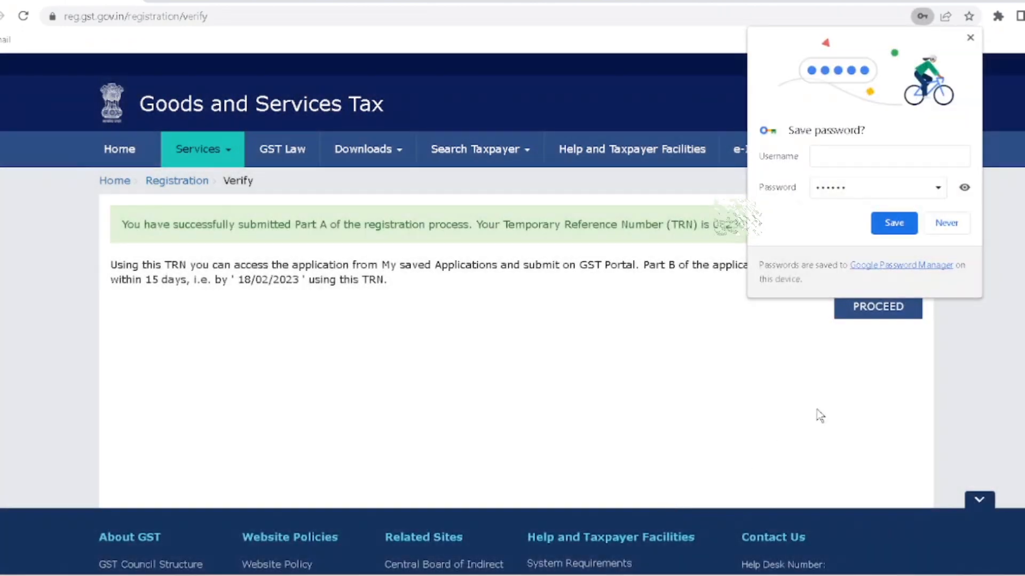
click(946, 223)
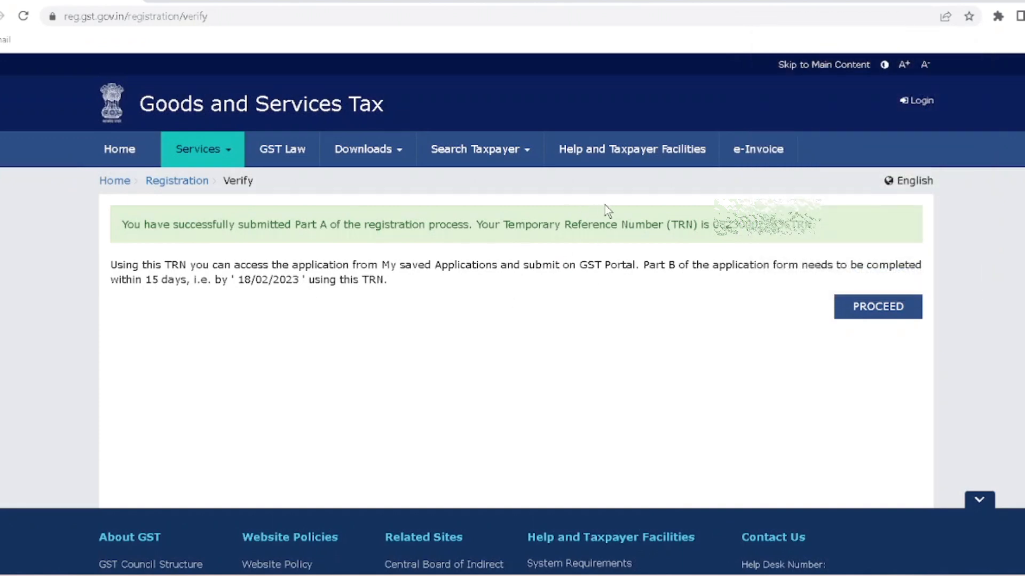
double_click(763, 224)
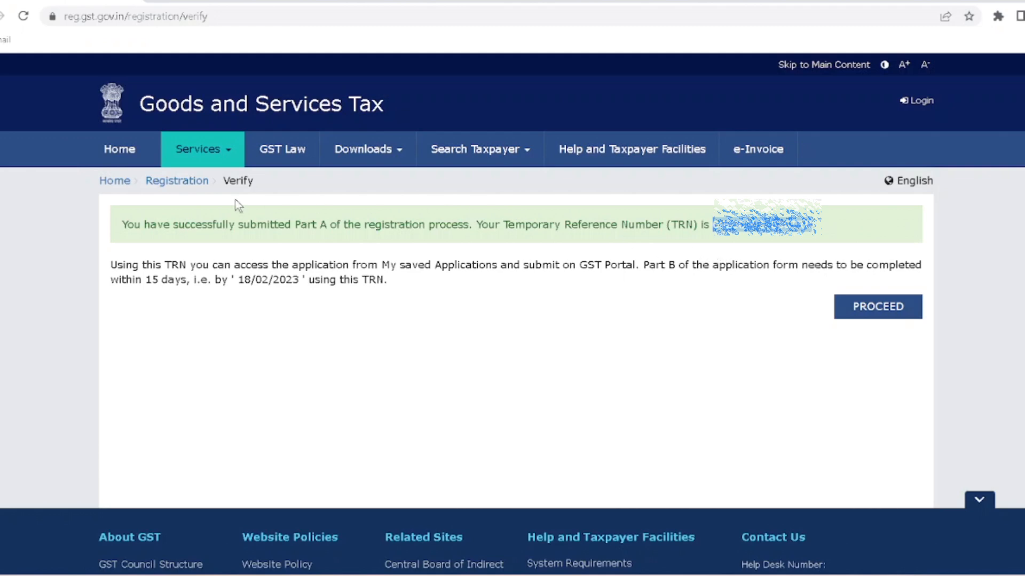
- Return to the New Registration page through Services > Registration
mouse_move(230, 153)
mouse_move(112, 197)
click(130, 217)
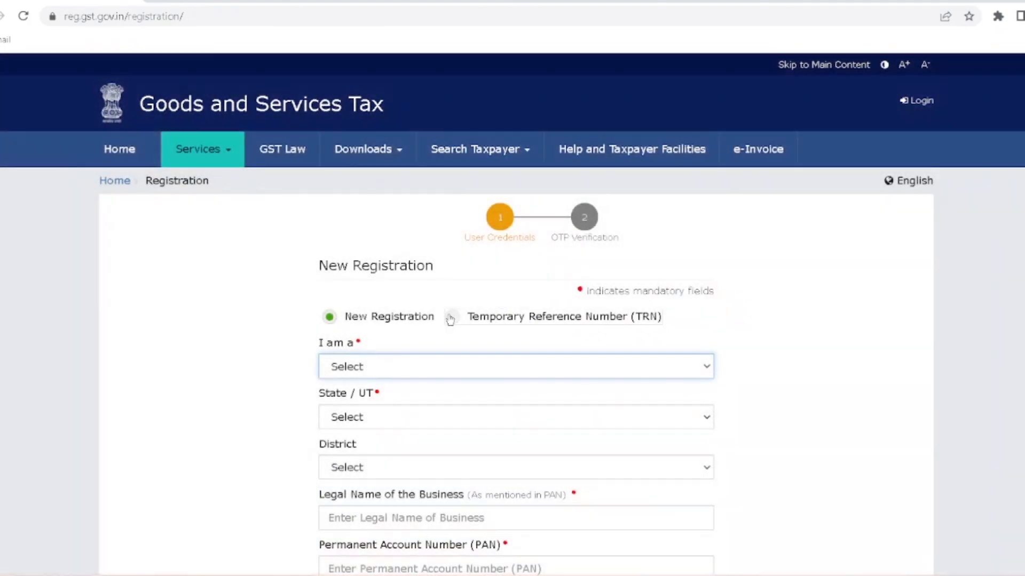
- Select the TRN option, paste the copied TRN and submit it with the CAPTCHA
click(450, 317)
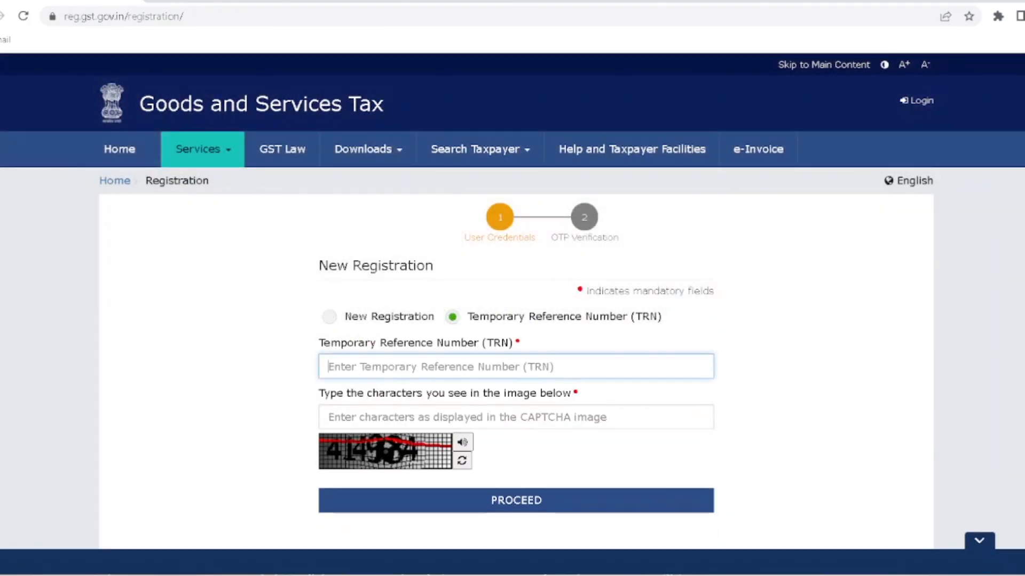
key(ctrl+v)
click(401, 398)
text(4196)
key(BackSpace)
key(BackSpace)
text(4964)
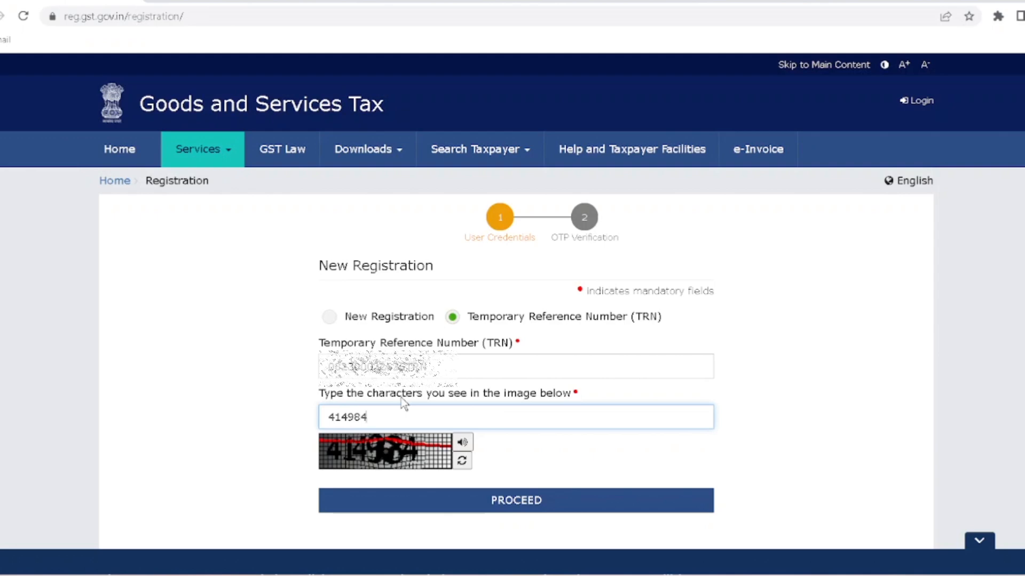
key(Return)
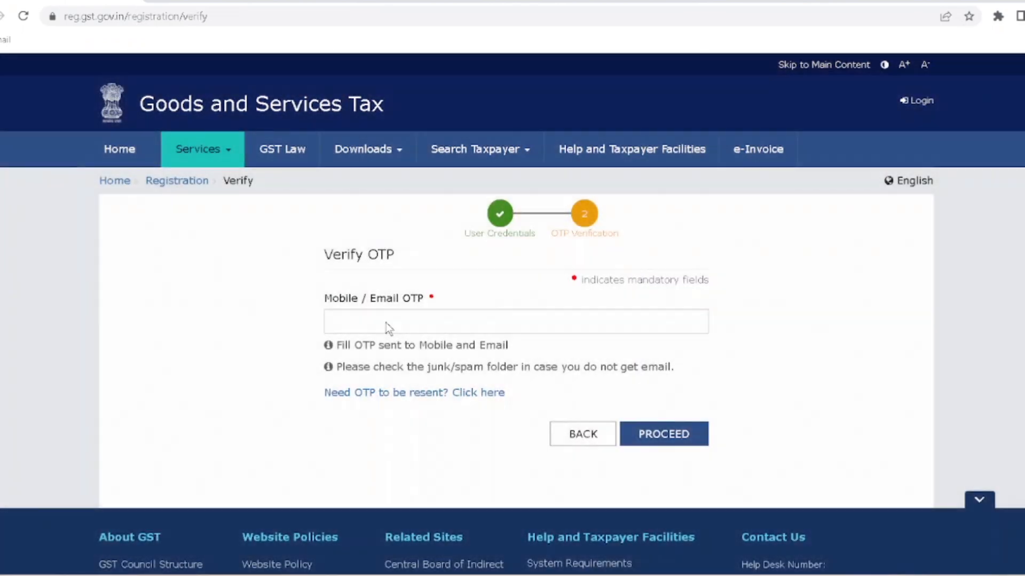
- Enter the received OTP to log in to the dashboard with the draft application
click(389, 327)
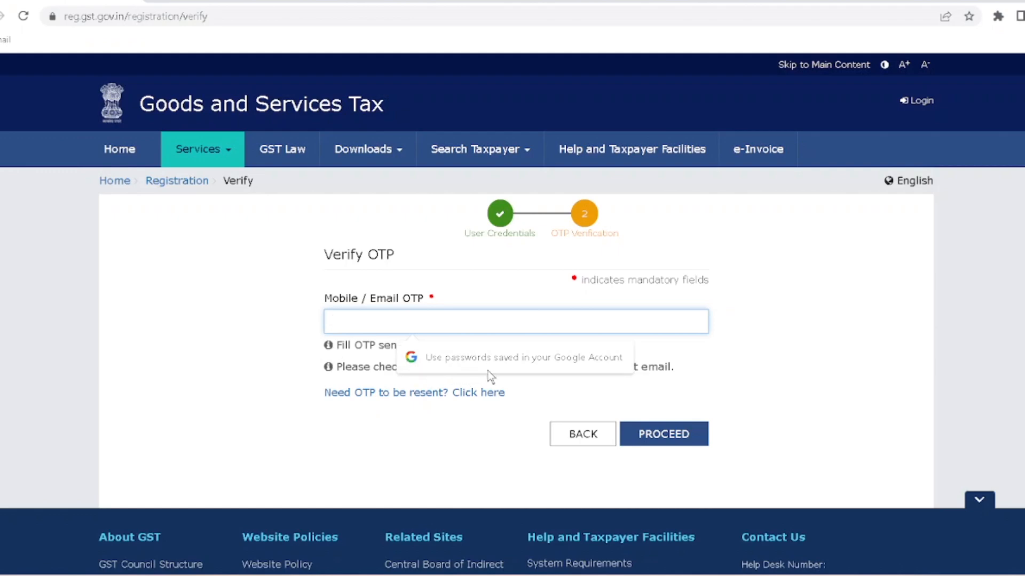
text(123456)
key(Return)
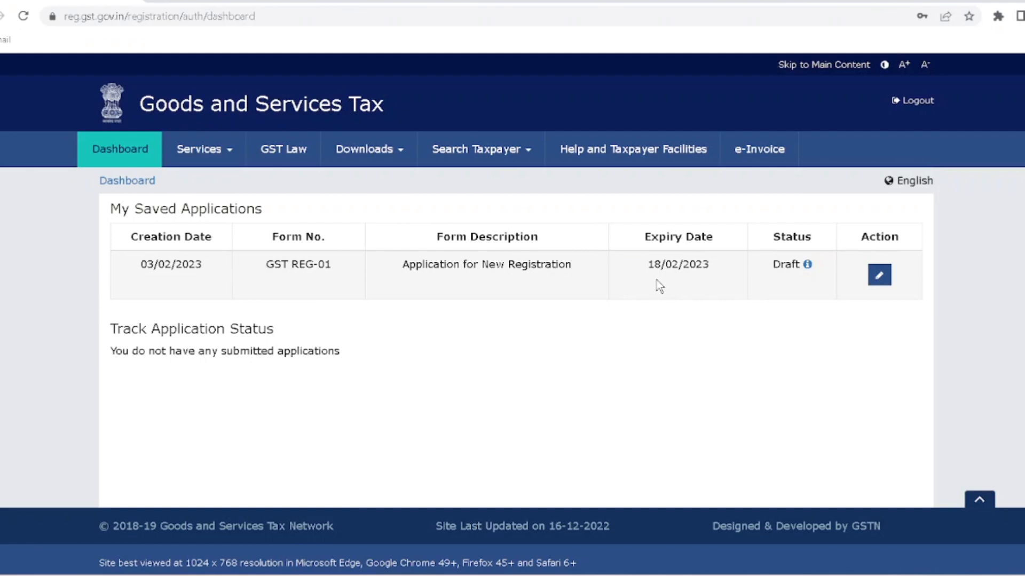
- Open the draft GST REG-01 application for editing via its pencil icon
click(880, 275)
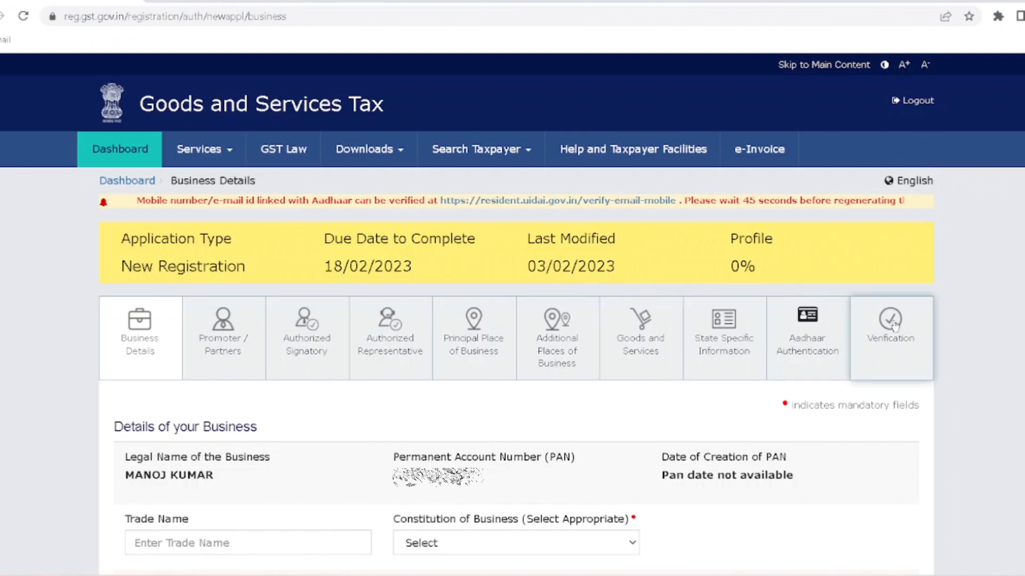
- Enter trade name SHARMA BROTHERS and choose Proprietorship as the constitution of business
double_click(758, 267)
scroll(624, 356, down, 6)
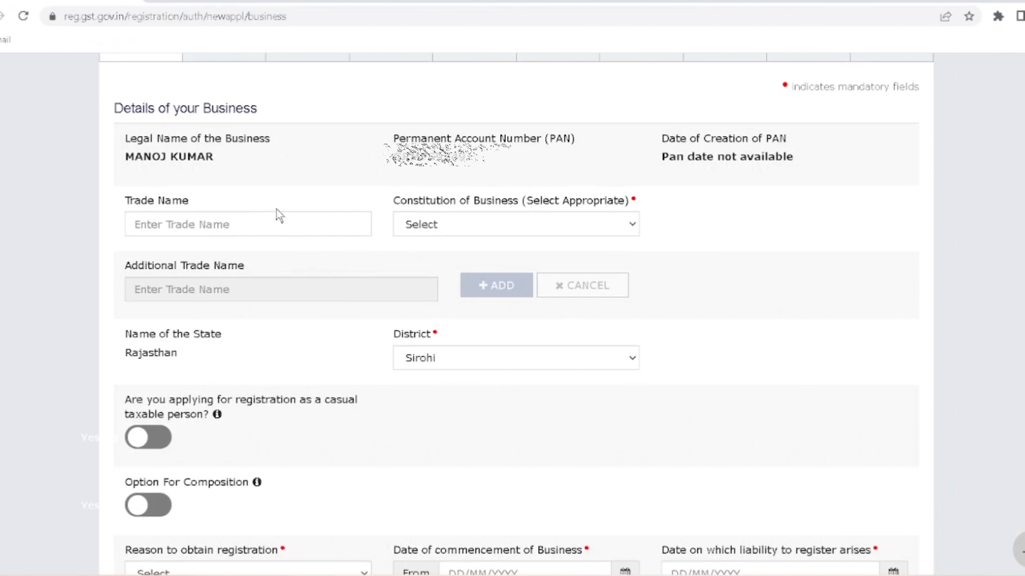
click(134, 224)
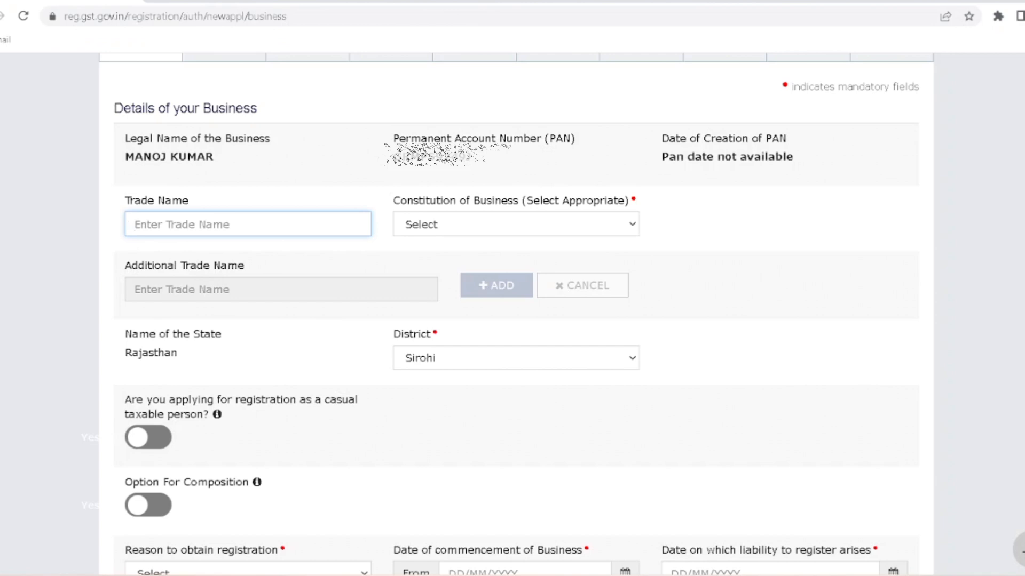
text(SHARMA BROTH)
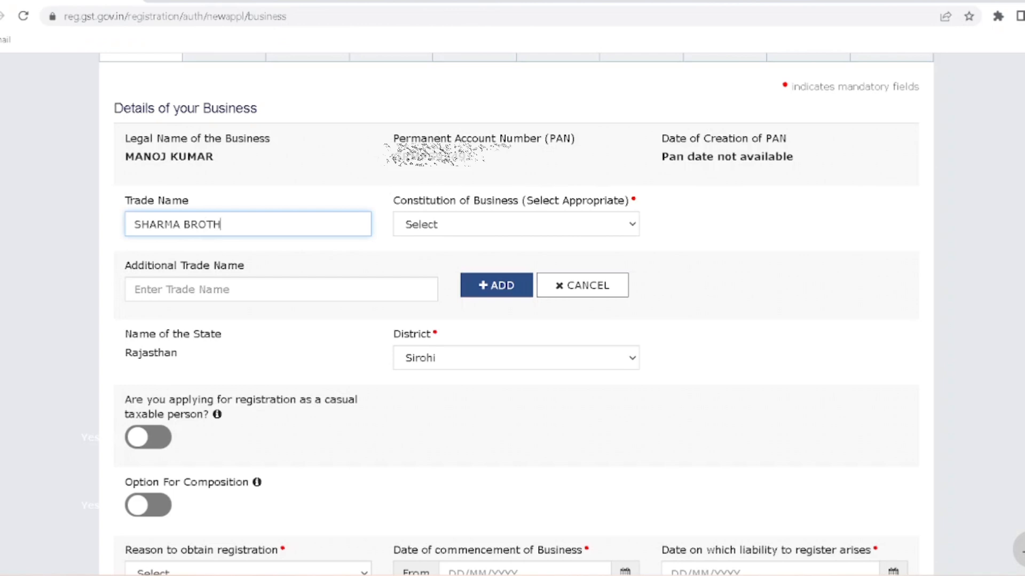
text(ERS)
key(Tab)
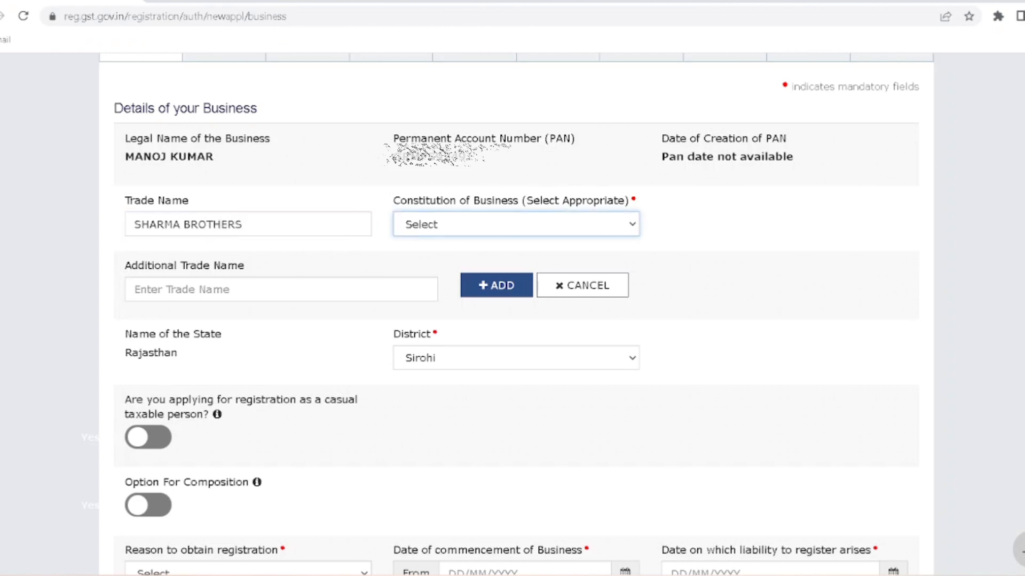
click(501, 230)
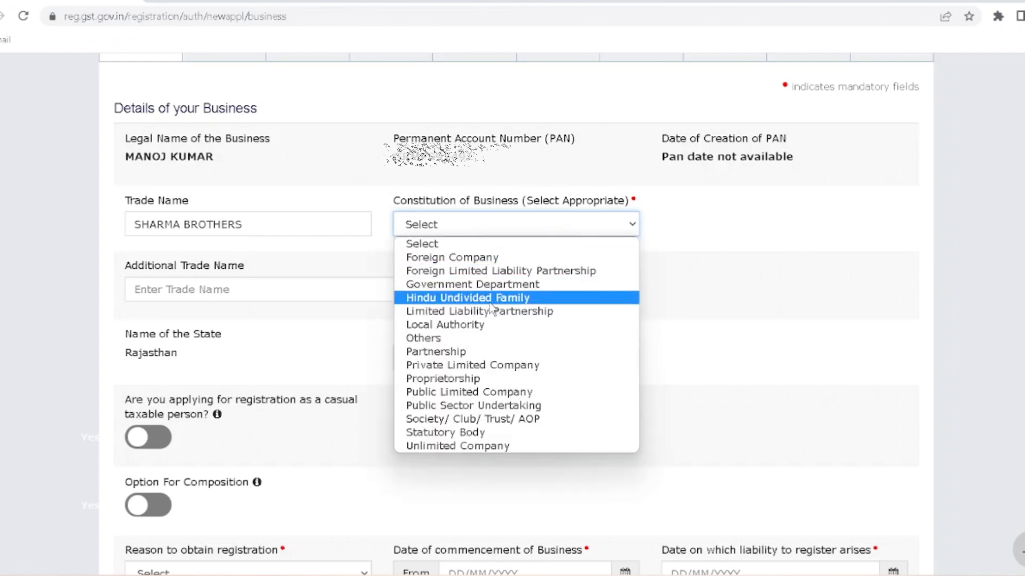
click(453, 381)
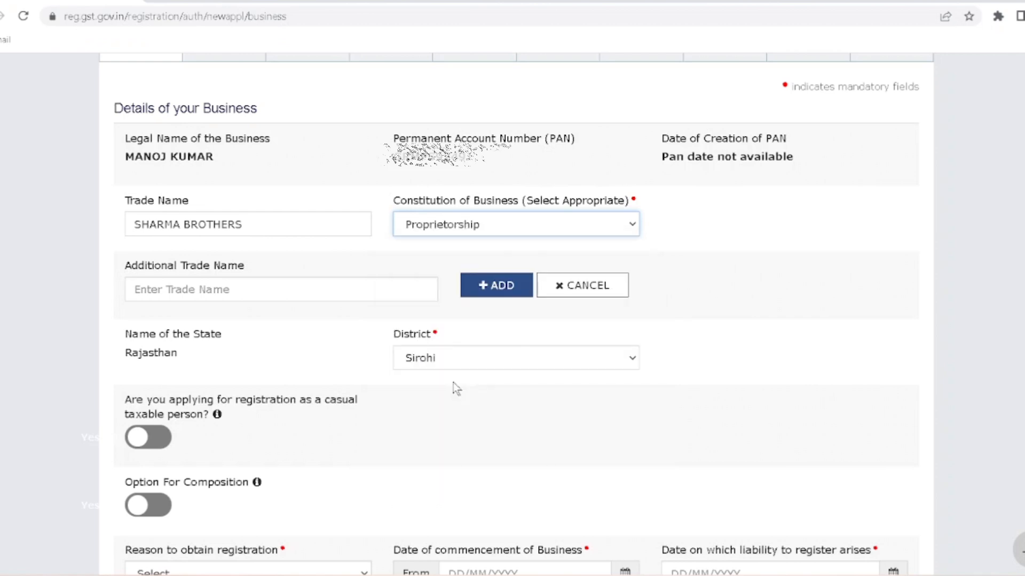
click(410, 230)
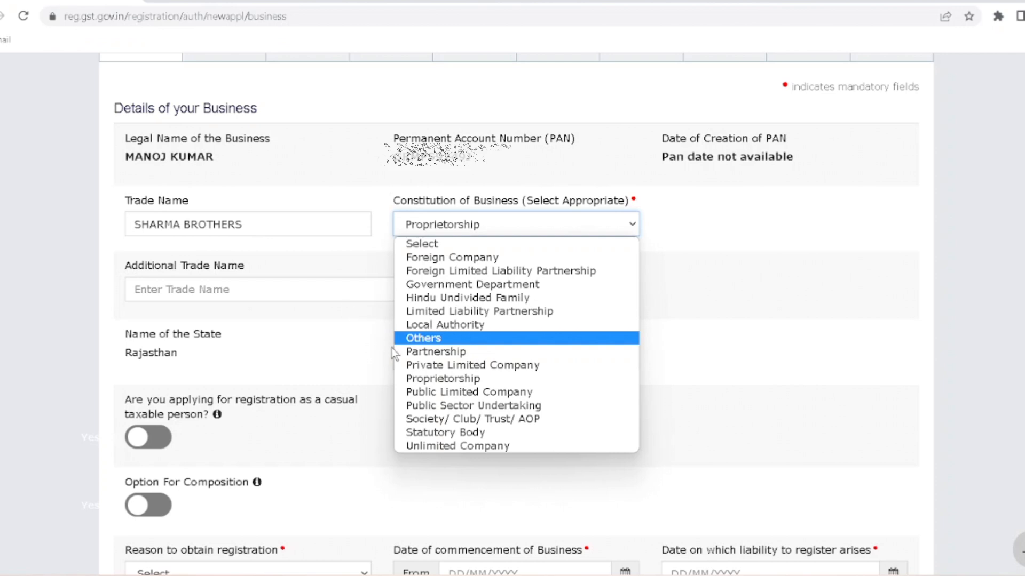
click(425, 380)
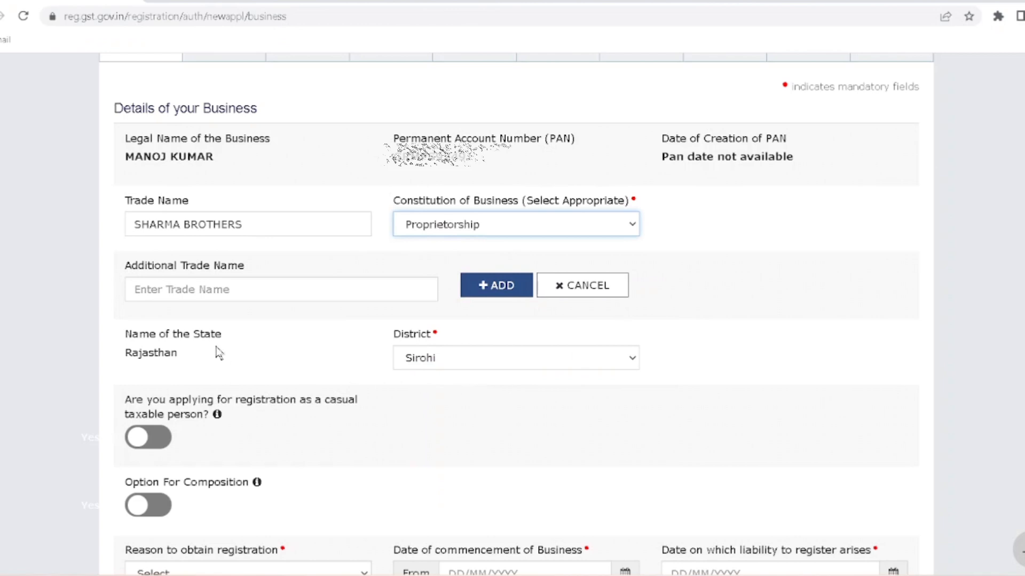
- Keep Sirohi as the district and leave the composition scheme option off
click(451, 353)
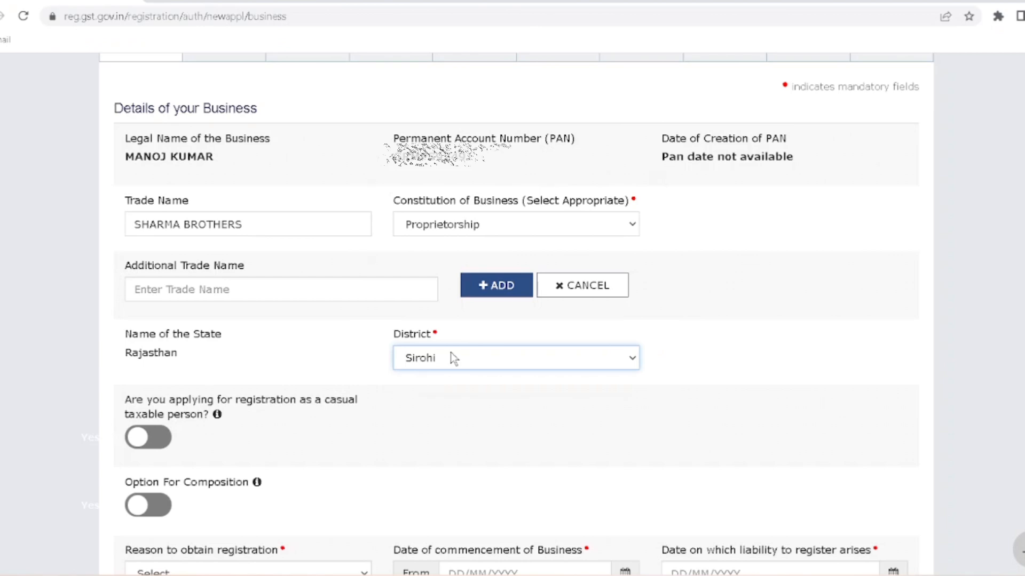
click(451, 353)
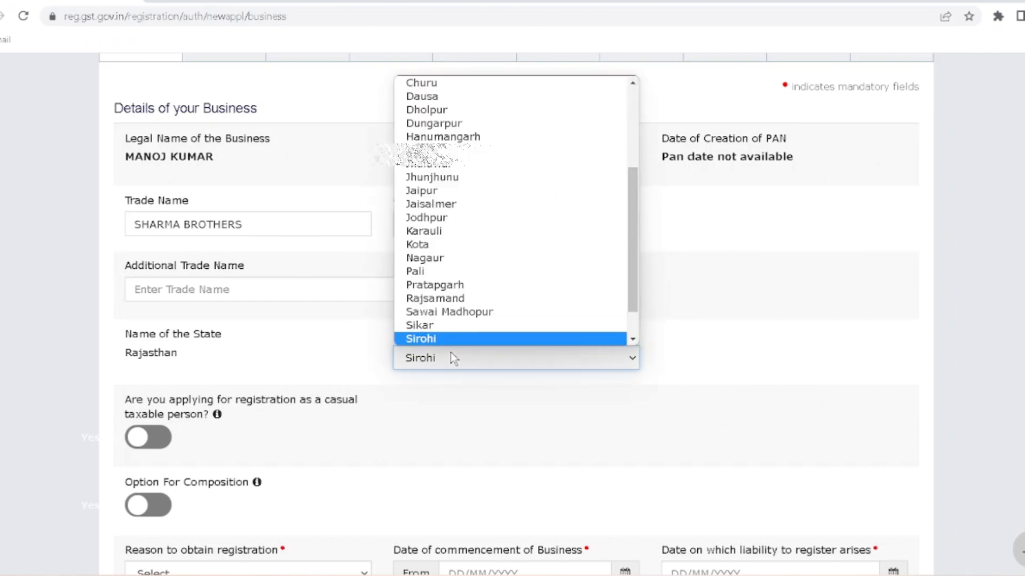
click(451, 353)
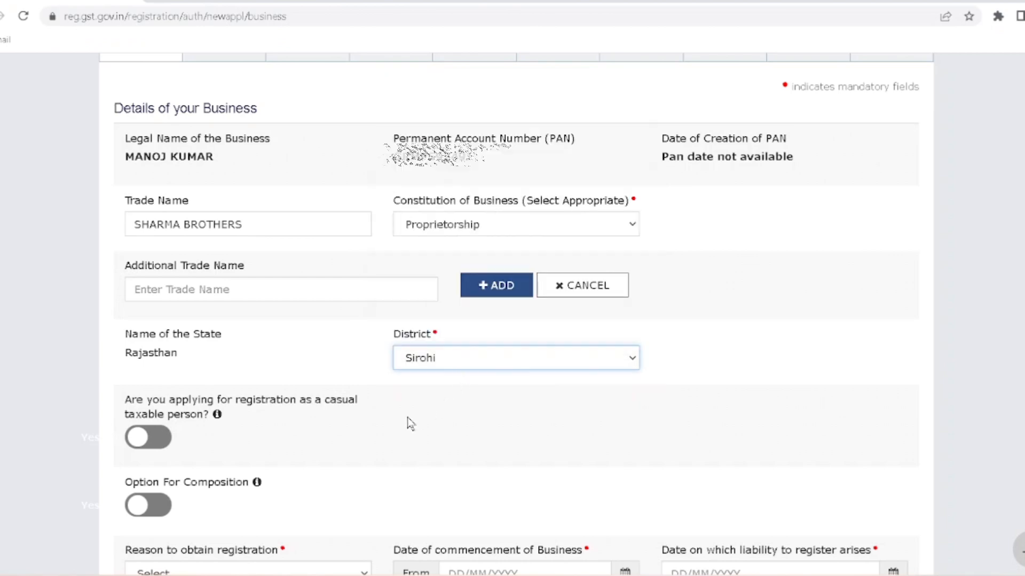
scroll(408, 423, down, 3)
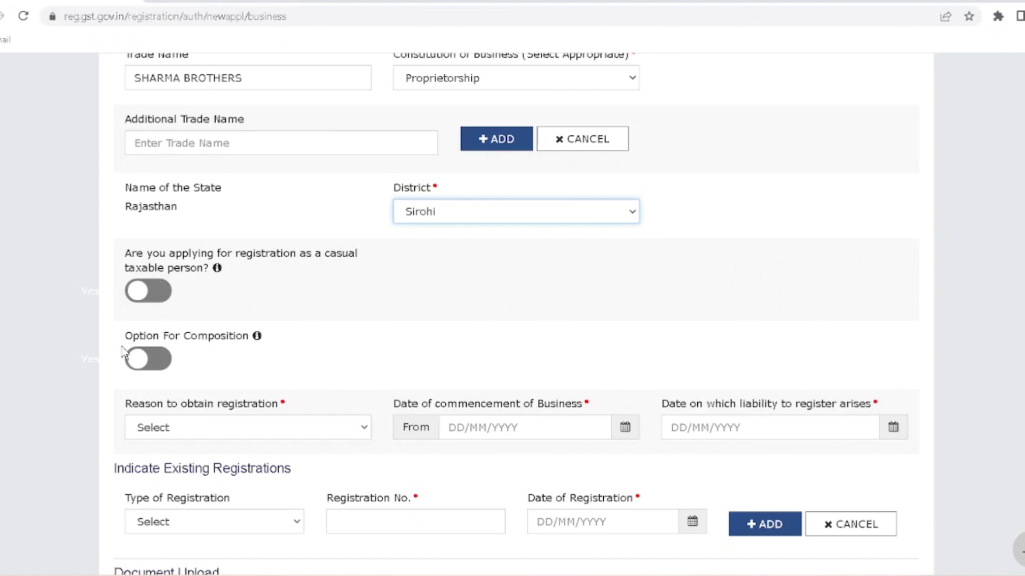
click(142, 361)
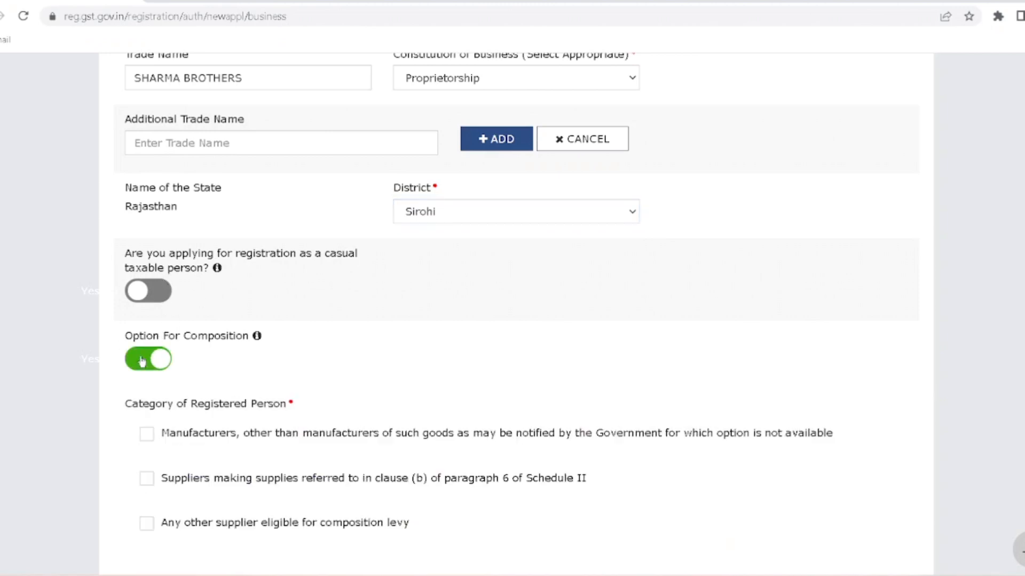
click(141, 362)
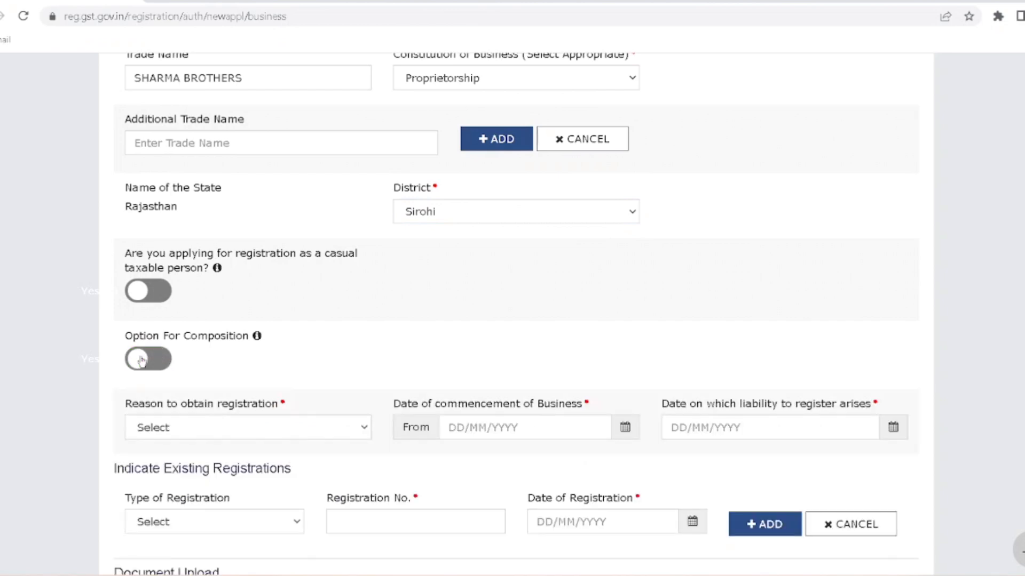
mouse_move(258, 340)
scroll(298, 378, down, 5)
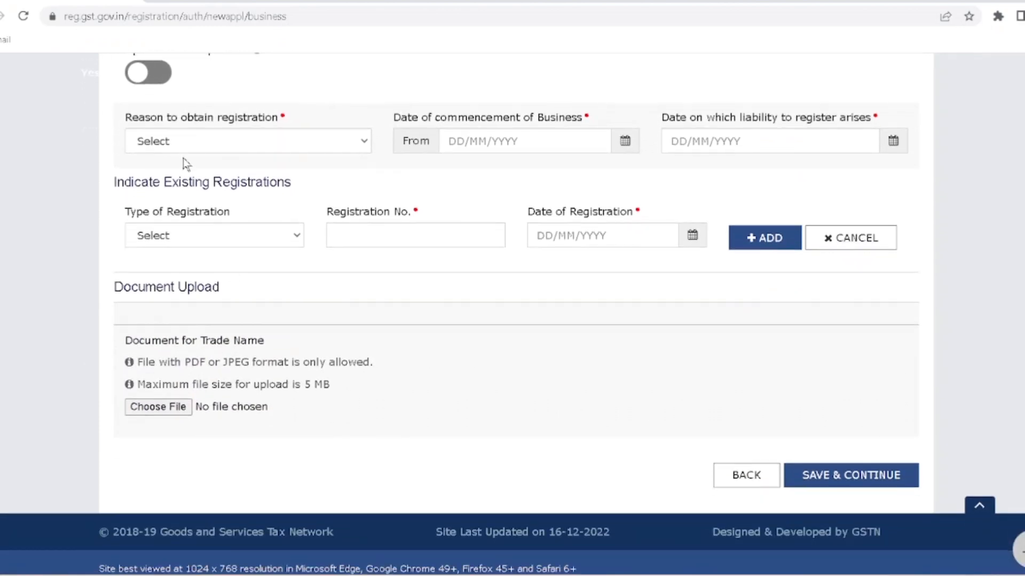
- Choose Voluntary Basis as the registration reason and 01/02/2023 as the commencement date
click(222, 138)
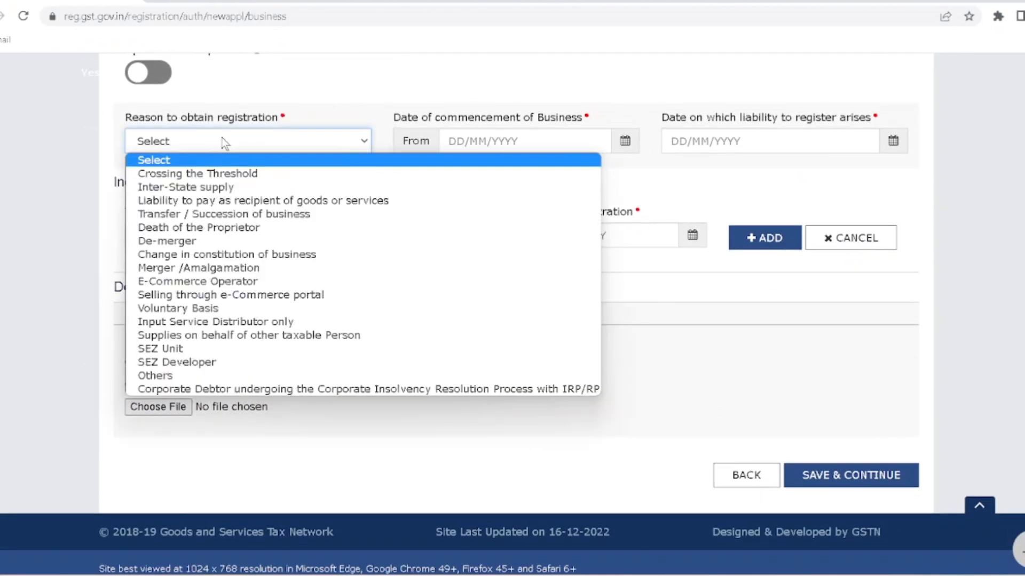
click(261, 308)
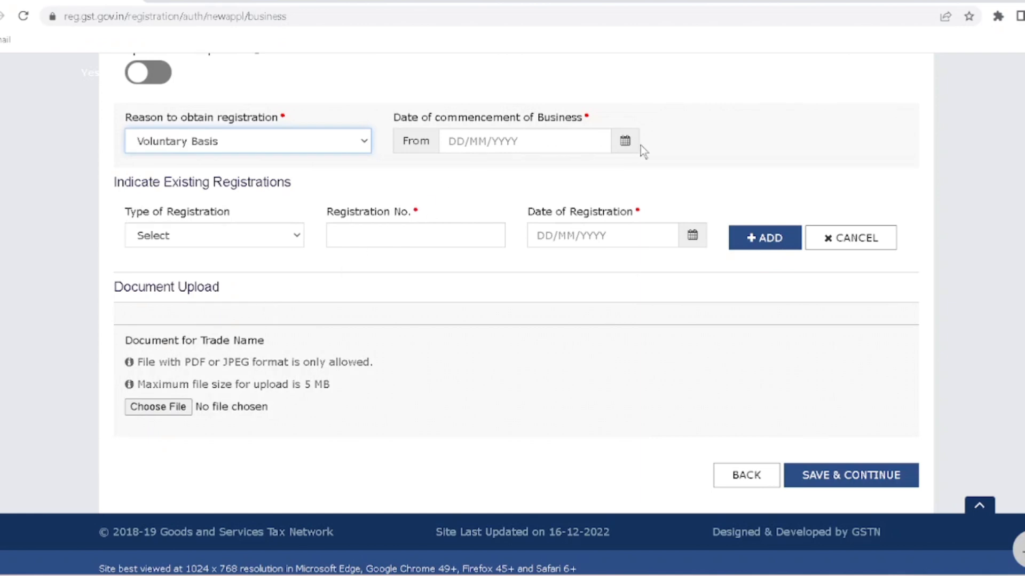
click(626, 142)
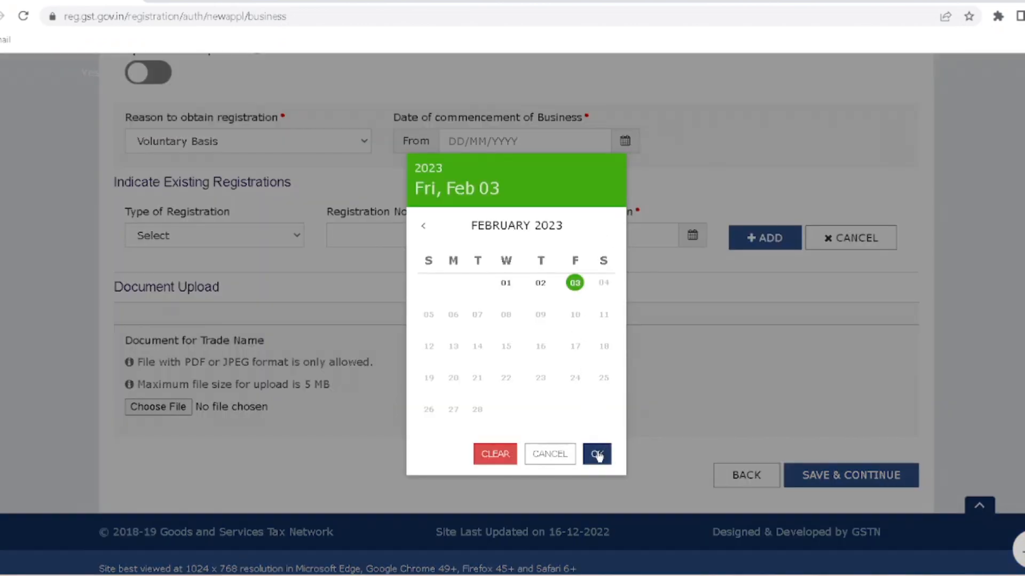
click(423, 225)
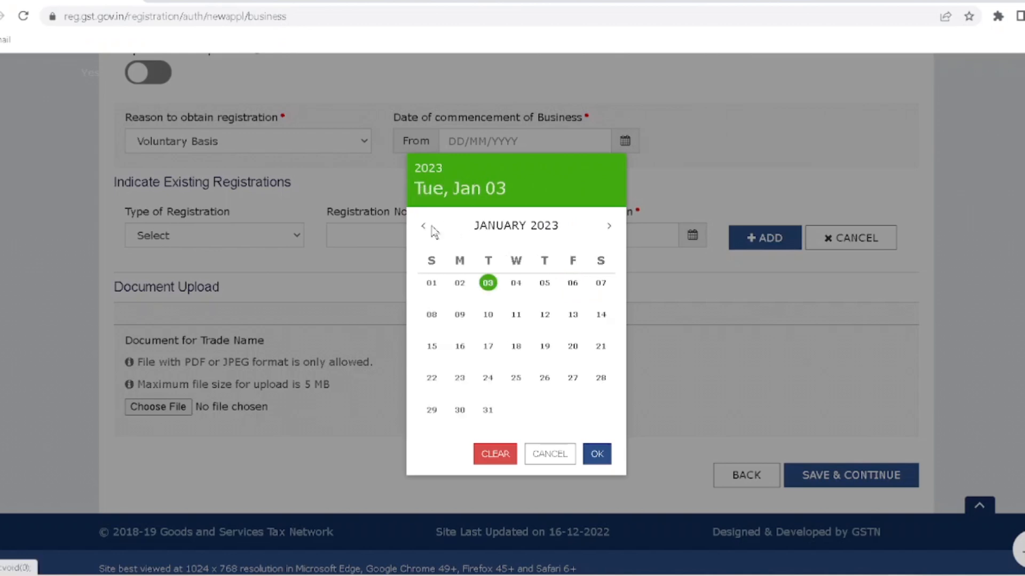
click(609, 226)
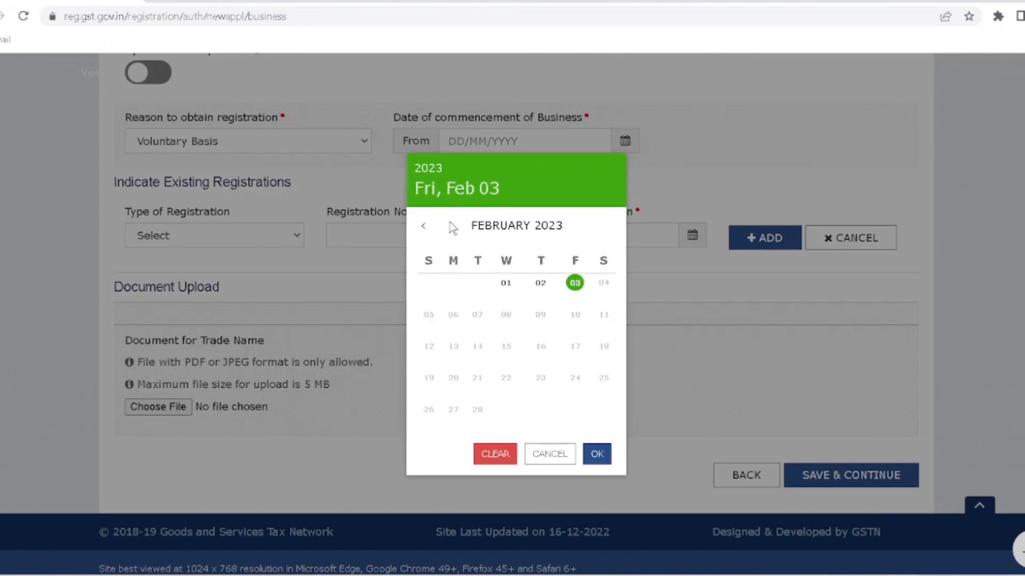
click(422, 229)
click(422, 229)
click(422, 229)
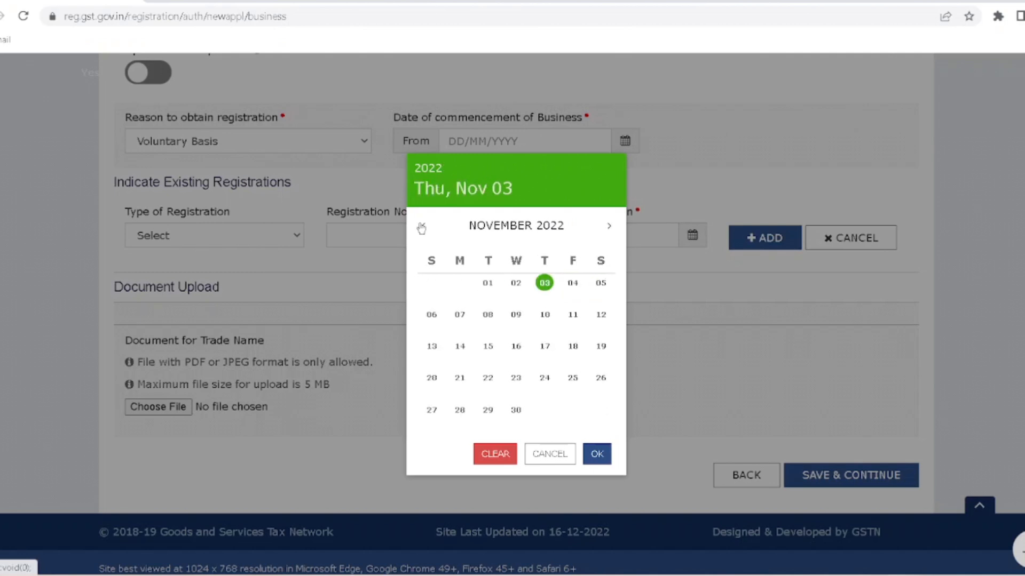
click(422, 228)
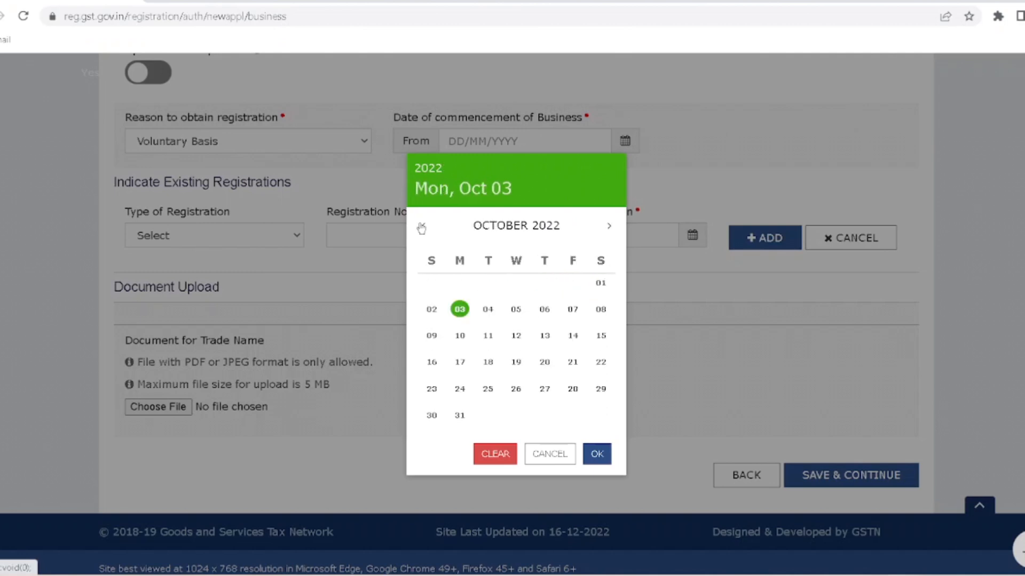
click(607, 227)
click(607, 227)
click(607, 226)
click(607, 227)
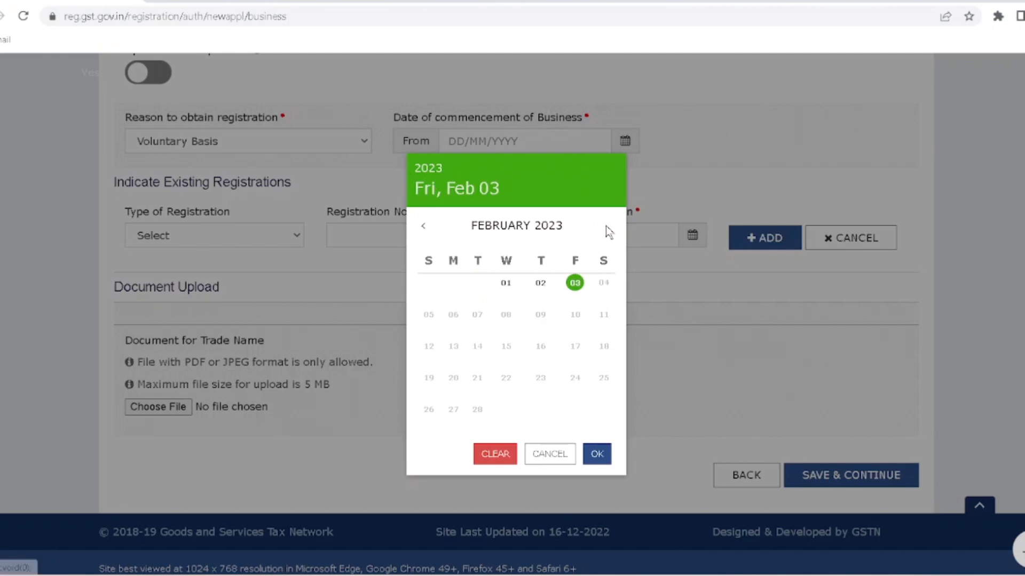
click(507, 286)
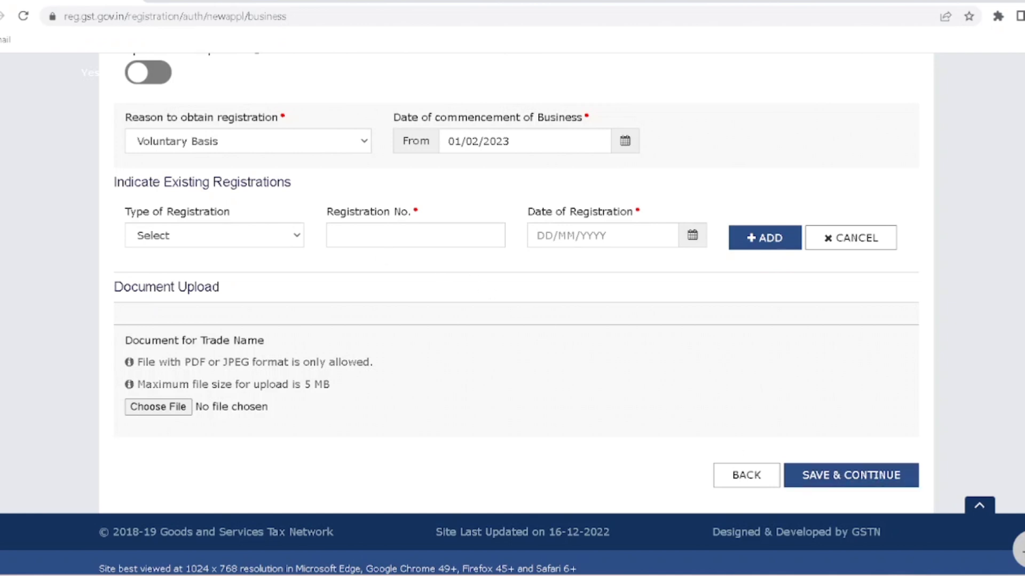
click(235, 237)
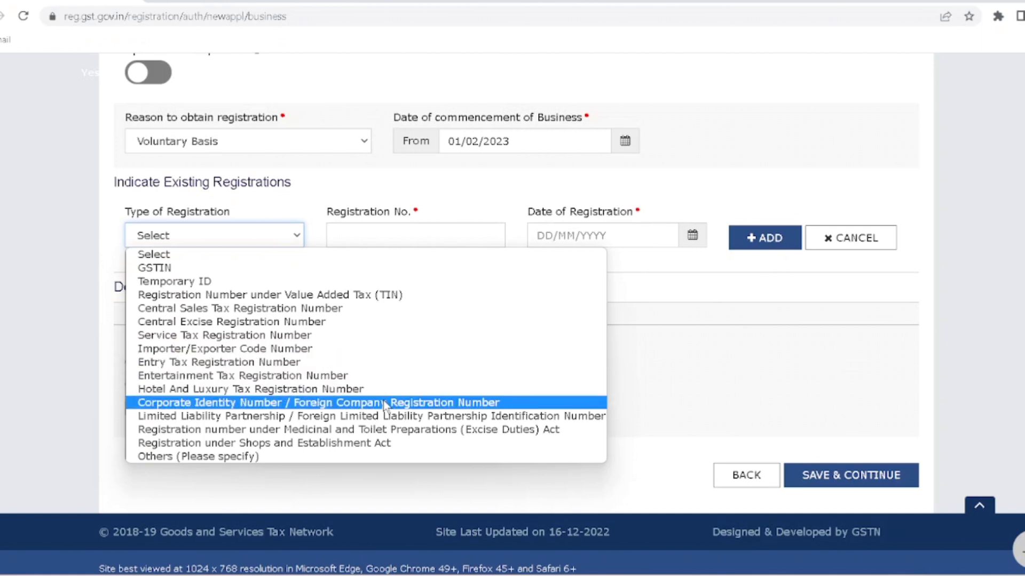
- Leave Type of Registration empty and save Business Details to reach Promoter / Partners
click(228, 256)
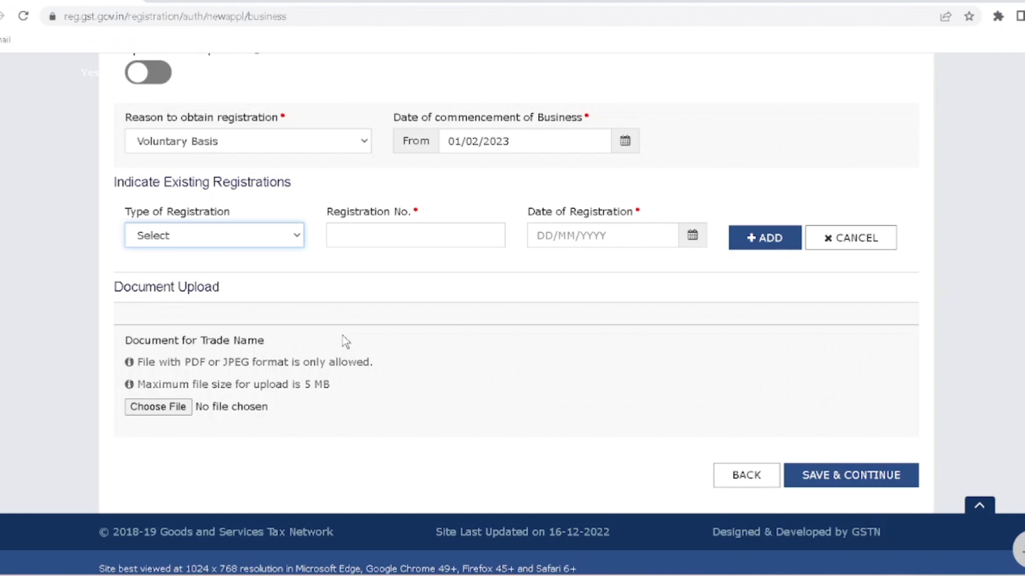
click(846, 480)
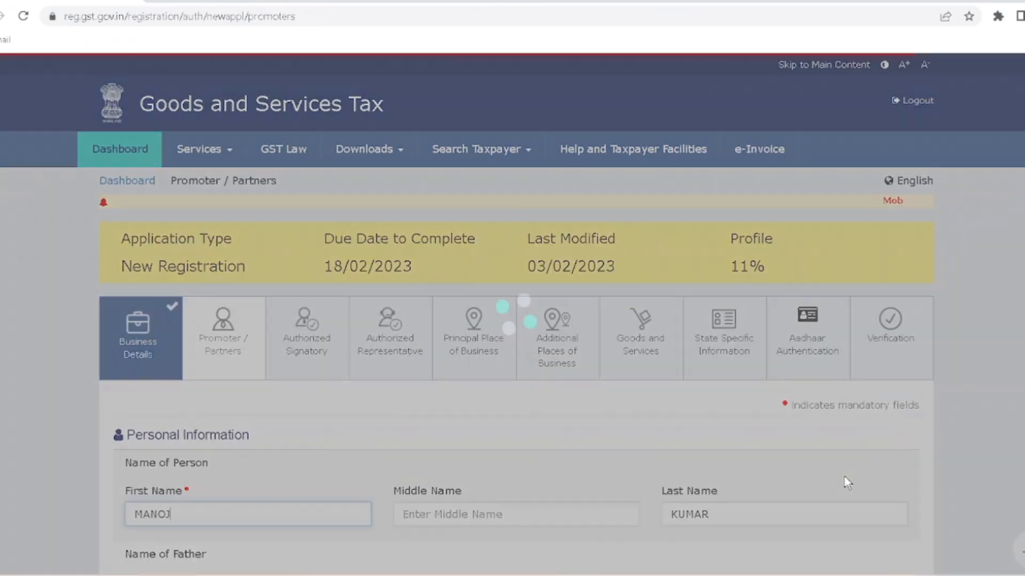
- Enter the proprietor's father's first name on the Details of Proprietor form
scroll(681, 264, down, 3)
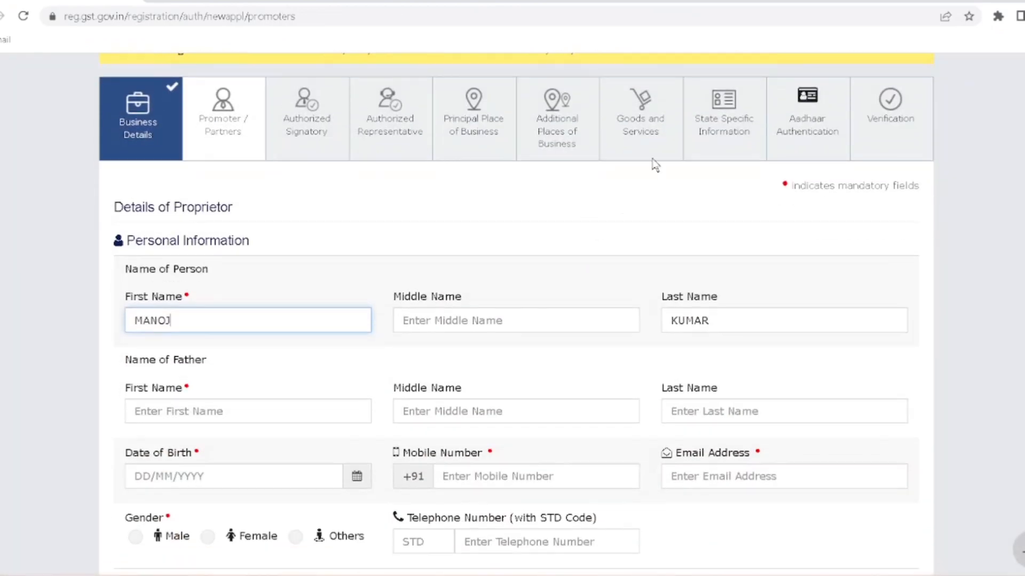
scroll(663, 152, up, 3)
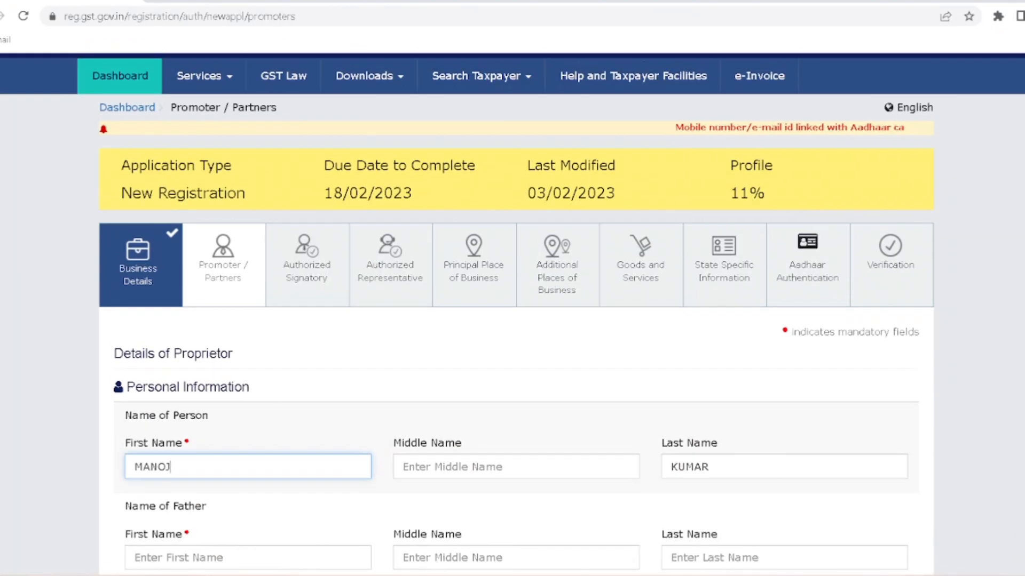
double_click(739, 193)
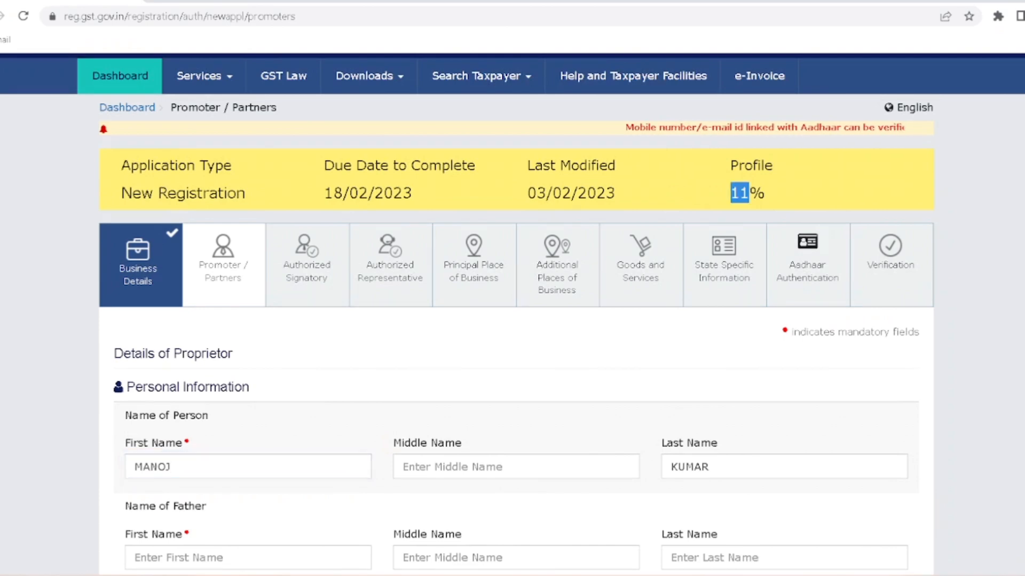
click(274, 328)
scroll(273, 328, down, 3)
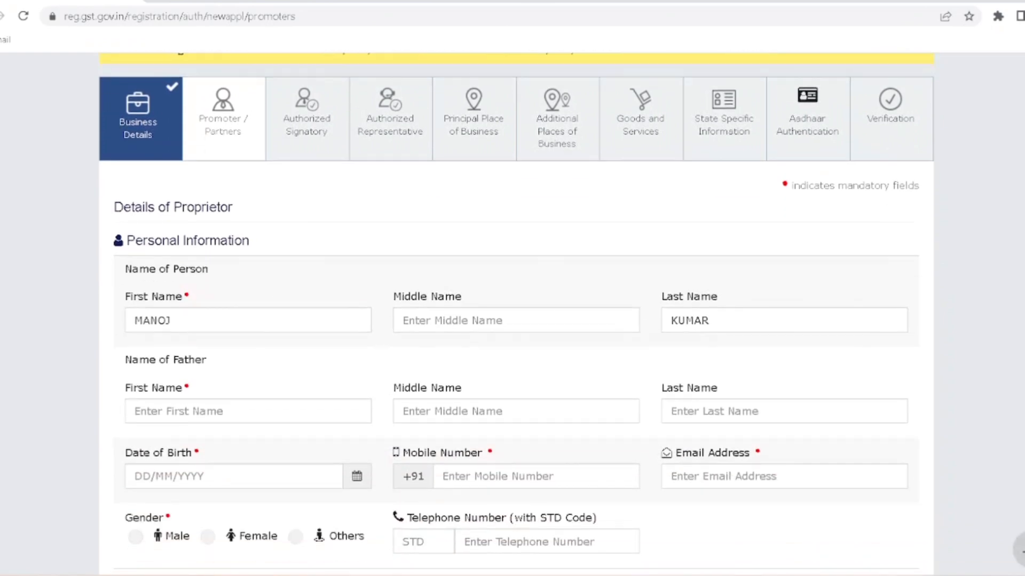
scroll(316, 318, down, 3)
click(299, 275)
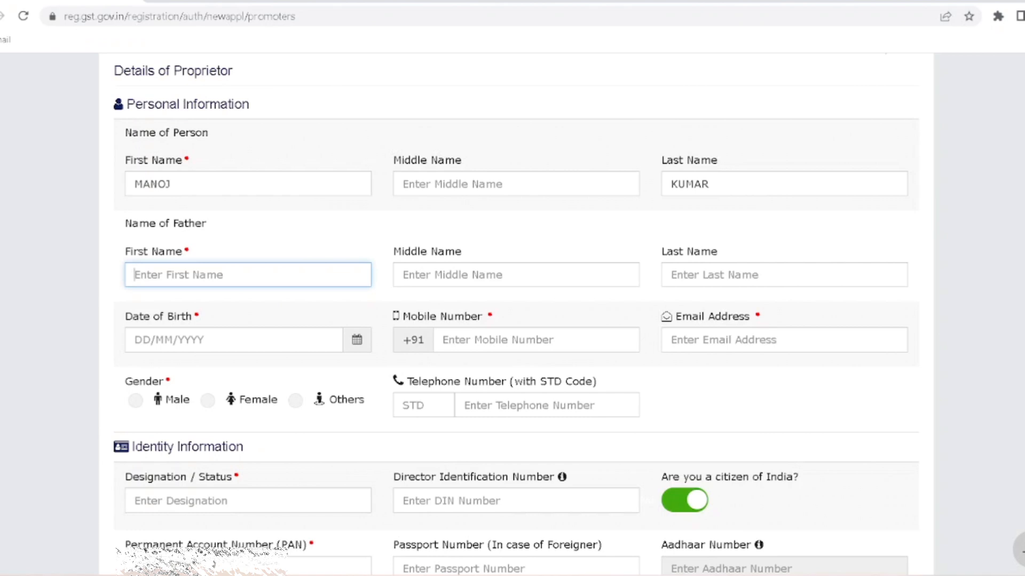
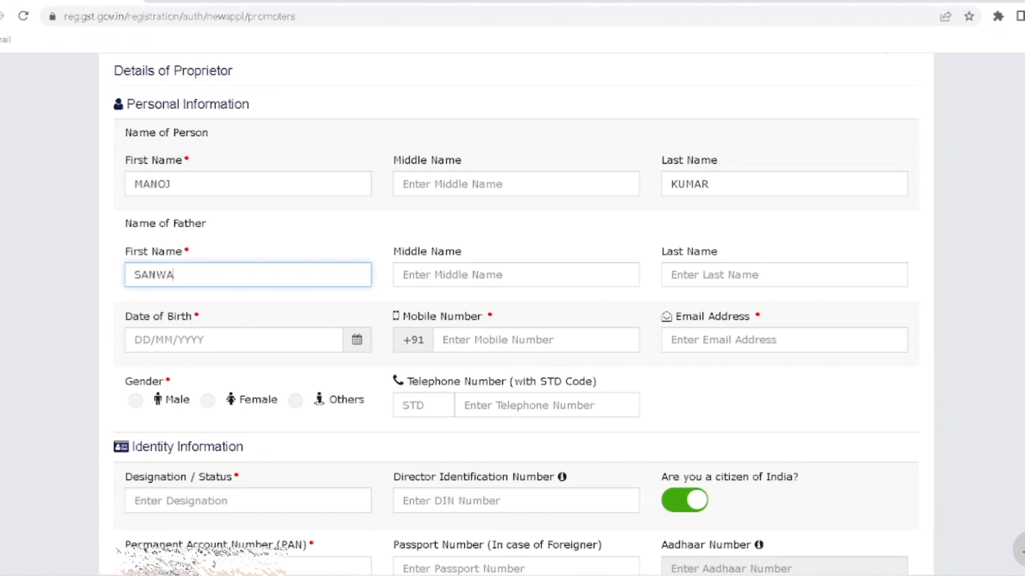
- Enter the father's last name, then move to the Date of Birth field
key(Tab)
key(Tab)
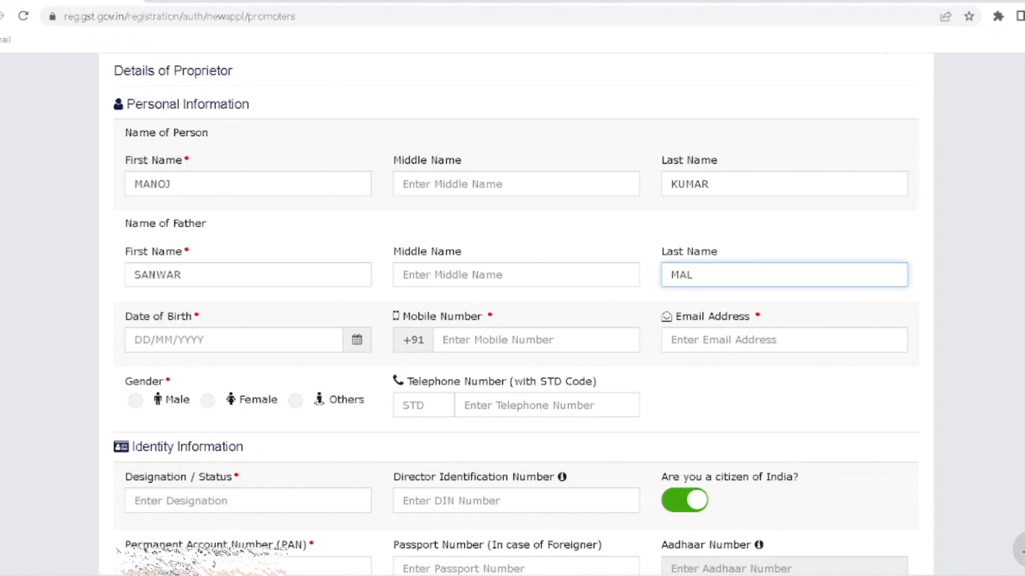
click(271, 331)
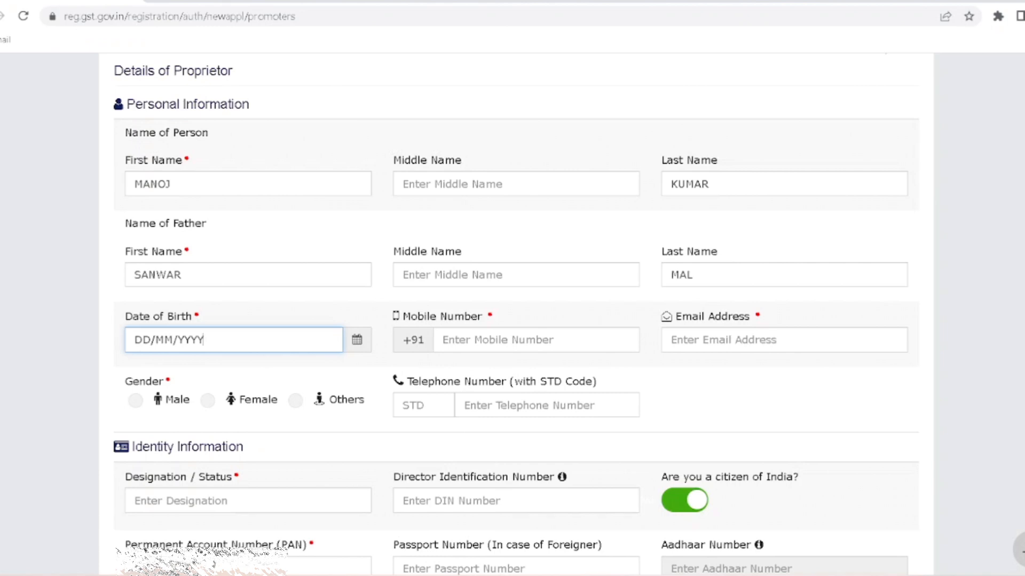
- Open the Date of Birth calendar's year view and set the gender to Male
click(345, 336)
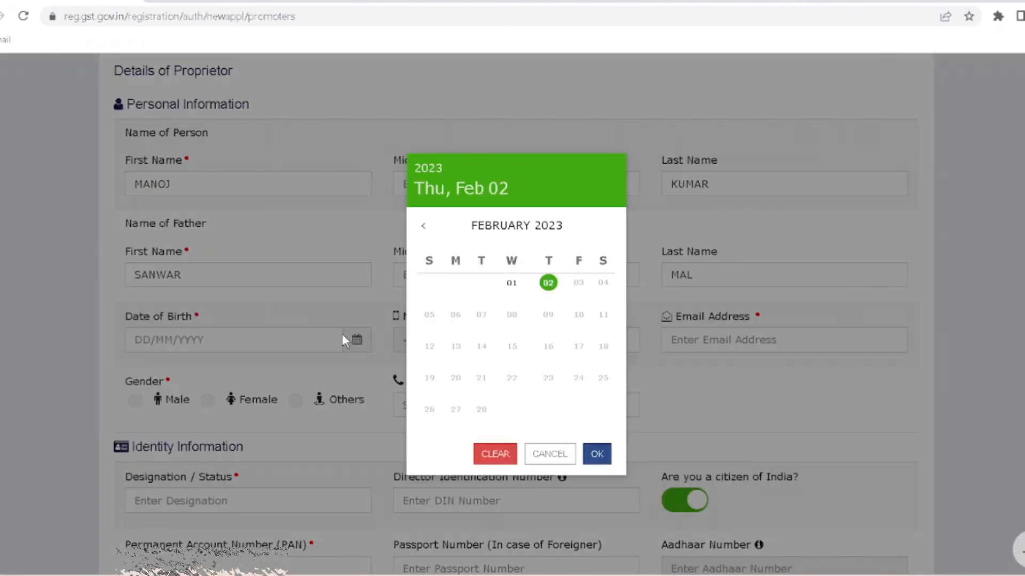
click(428, 170)
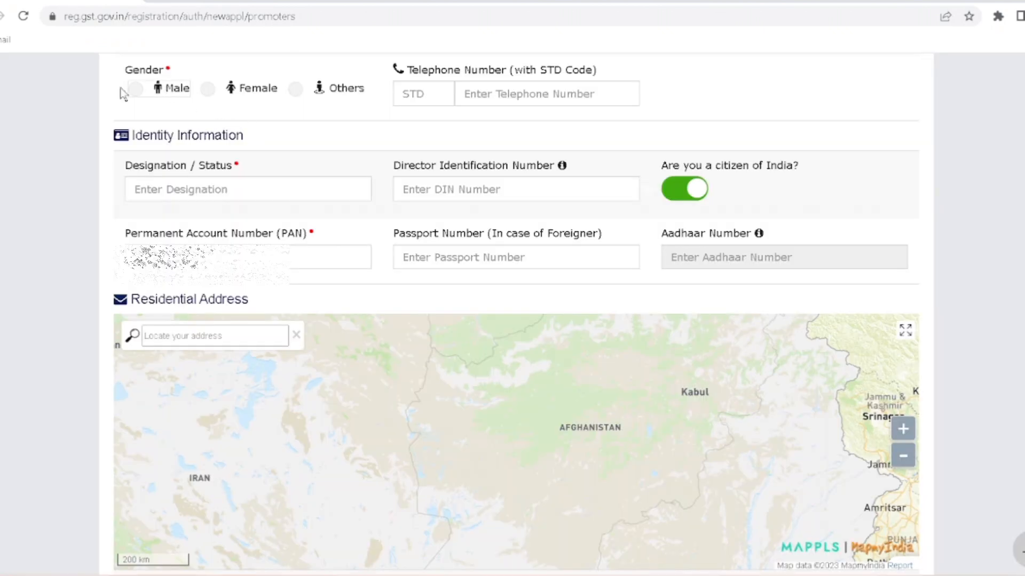
click(135, 89)
- Enter PROPRIETOR as the Designation / Status
click(155, 190)
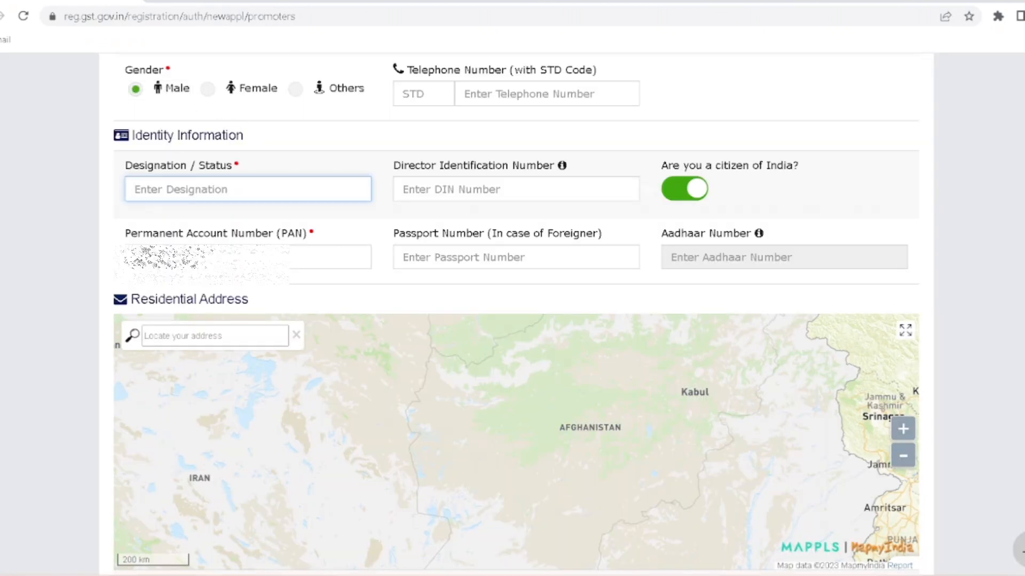
text(PROP)
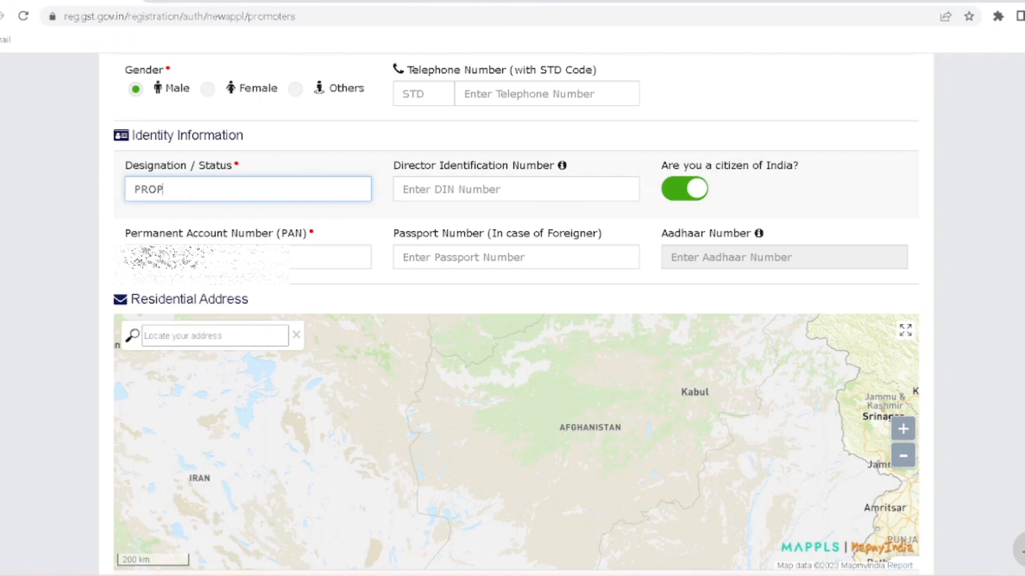
text(RIETOR)
scroll(300, 216, down, 5)
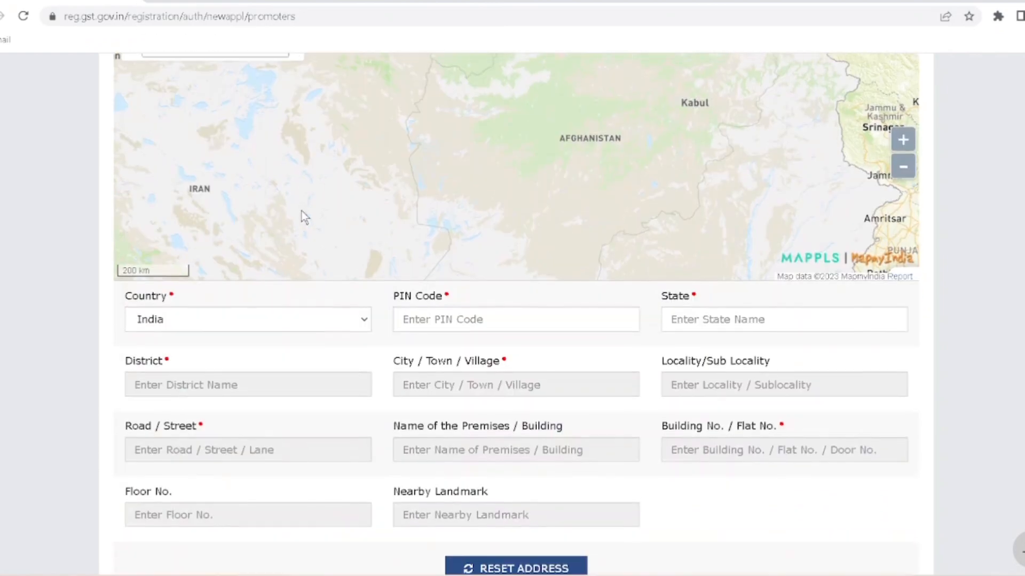
scroll(302, 212, up, 2)
scroll(299, 215, down, 1)
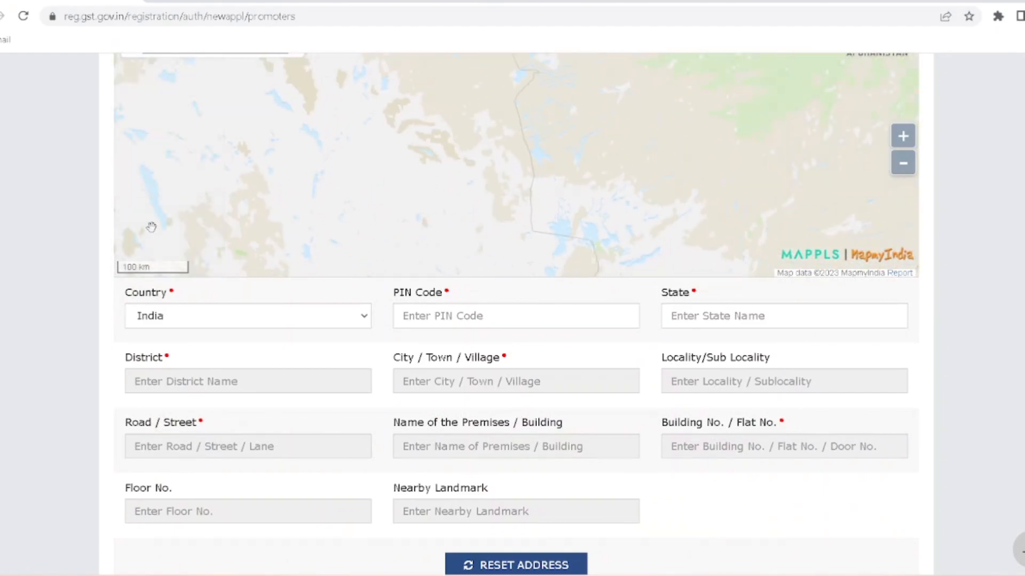
scroll(51, 219, up, 3)
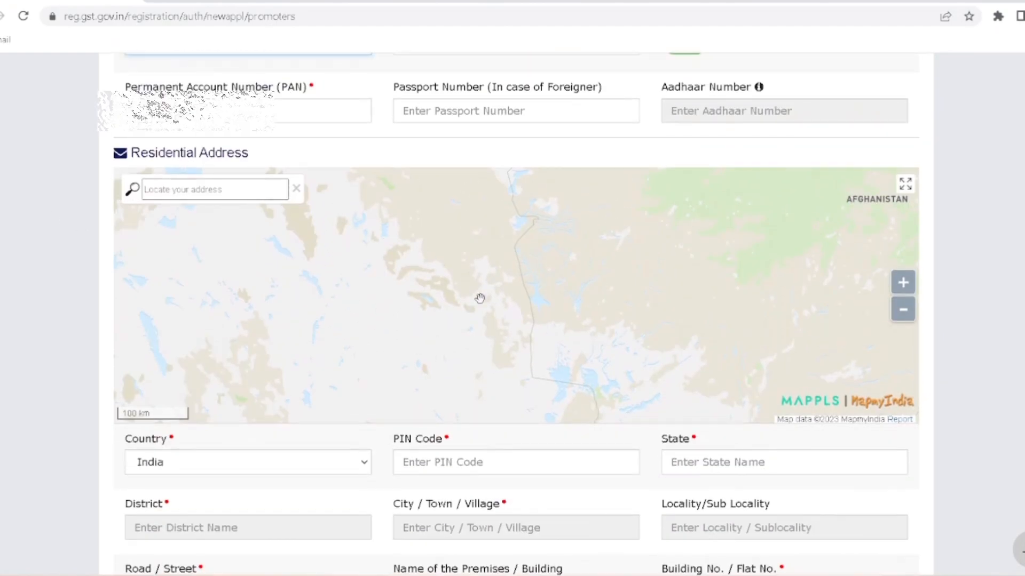
scroll(480, 300, up, 3)
scroll(479, 300, down, 3)
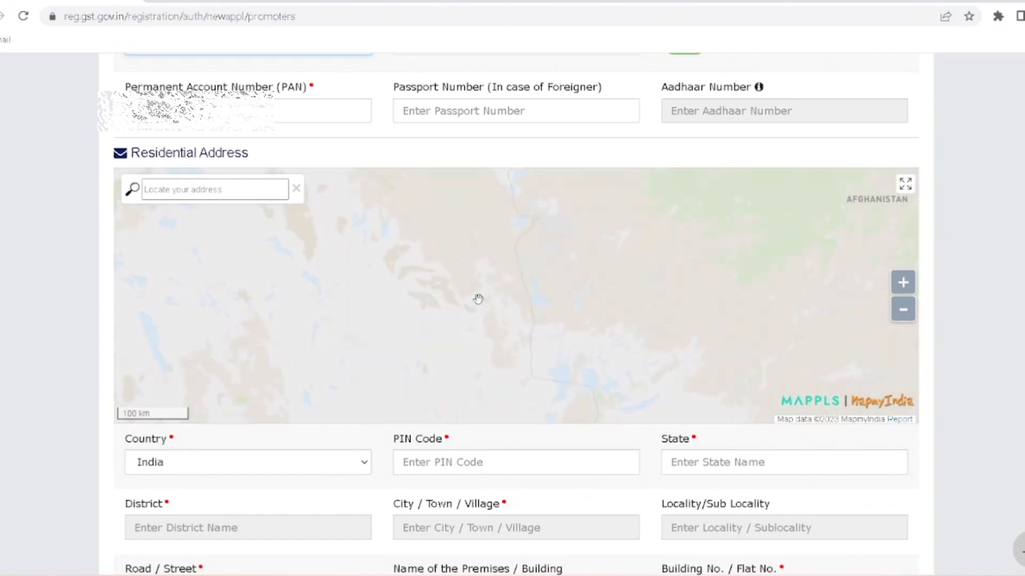
- Search 'Piliban' on the address map, pick Pilibanga, Rajasthan, and confirm to auto-fill the address
double_click(224, 193)
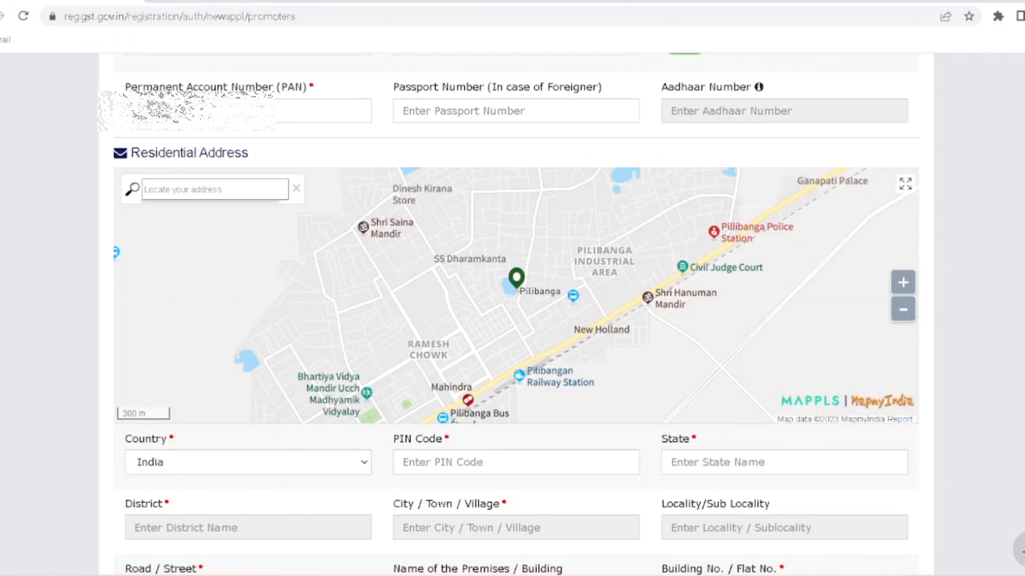
click(215, 190)
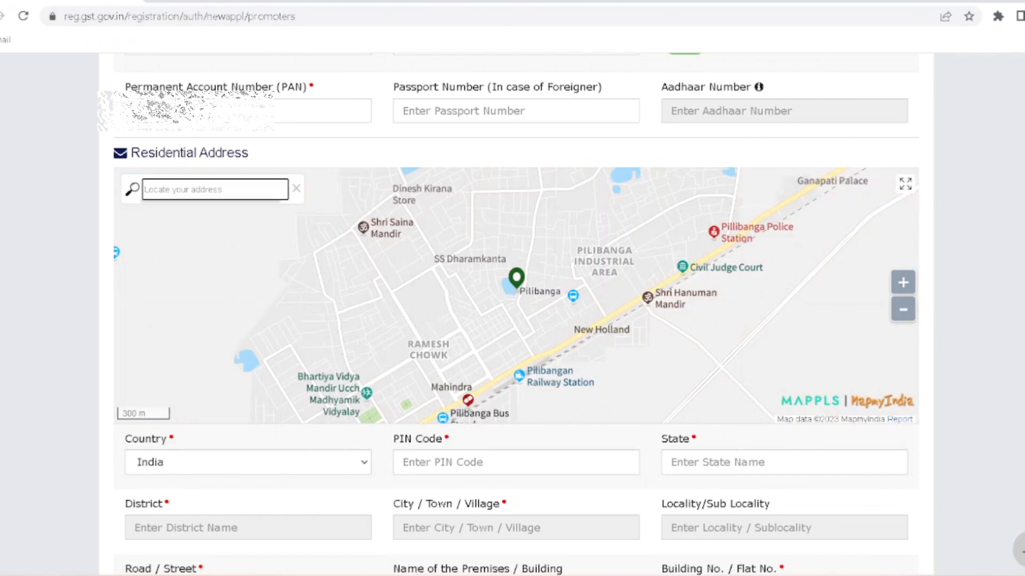
text(Piliban)
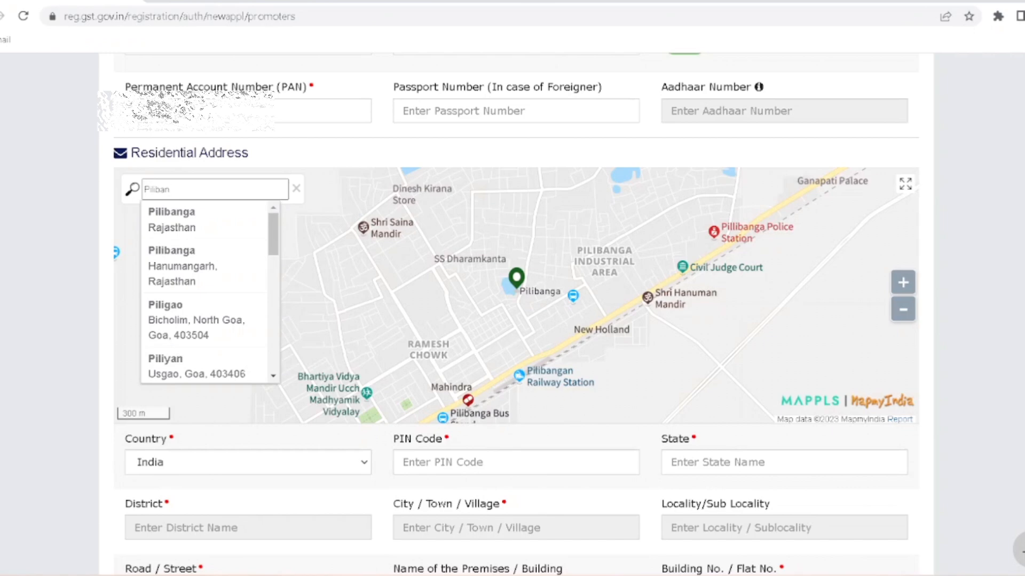
click(183, 223)
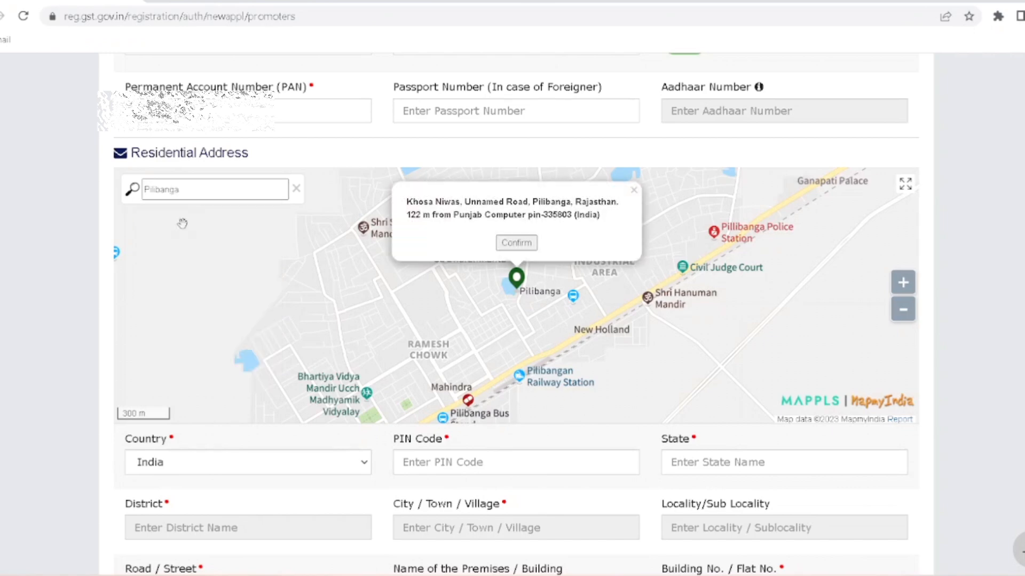
click(516, 243)
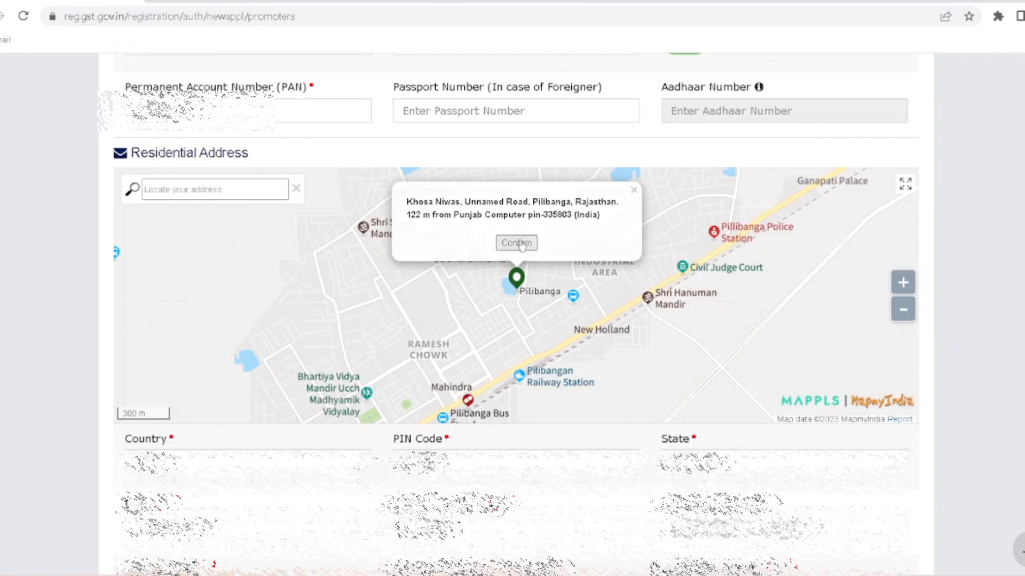
scroll(474, 279, down, 3)
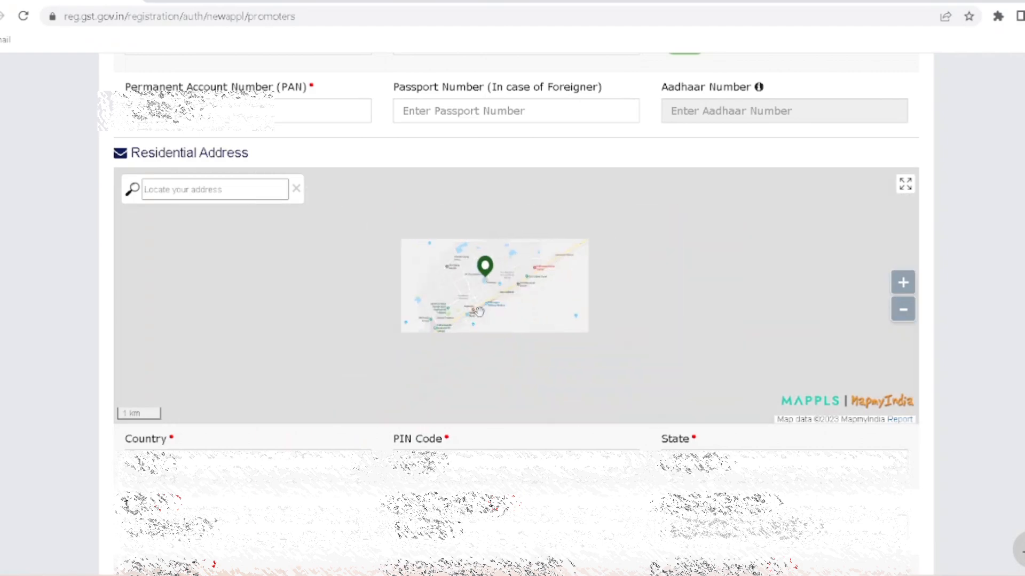
scroll(380, 474, down, 2)
scroll(379, 470, down, 2)
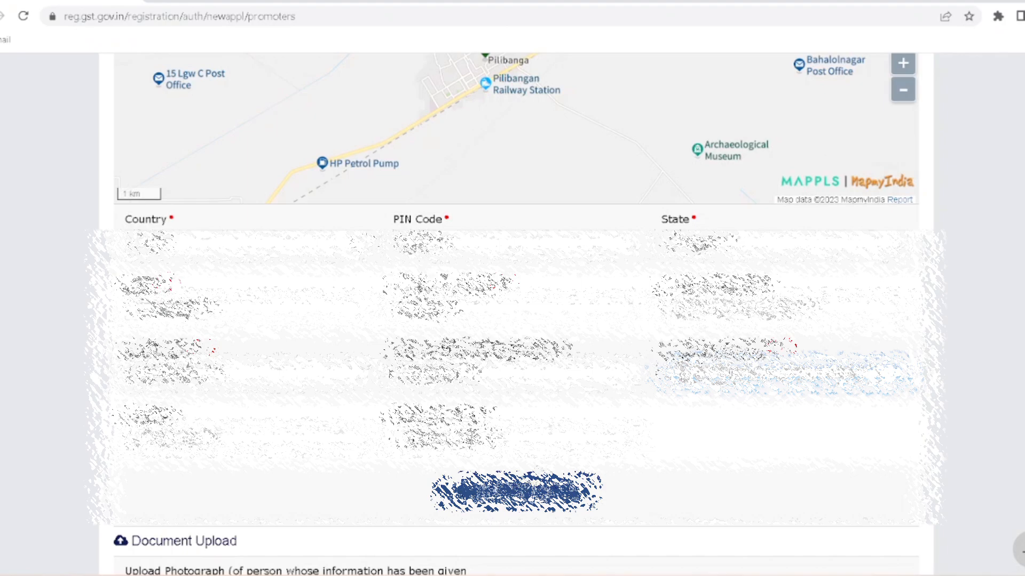
- Upload the proprietor's JPEG photograph under Document Upload
scroll(535, 478, down, 3)
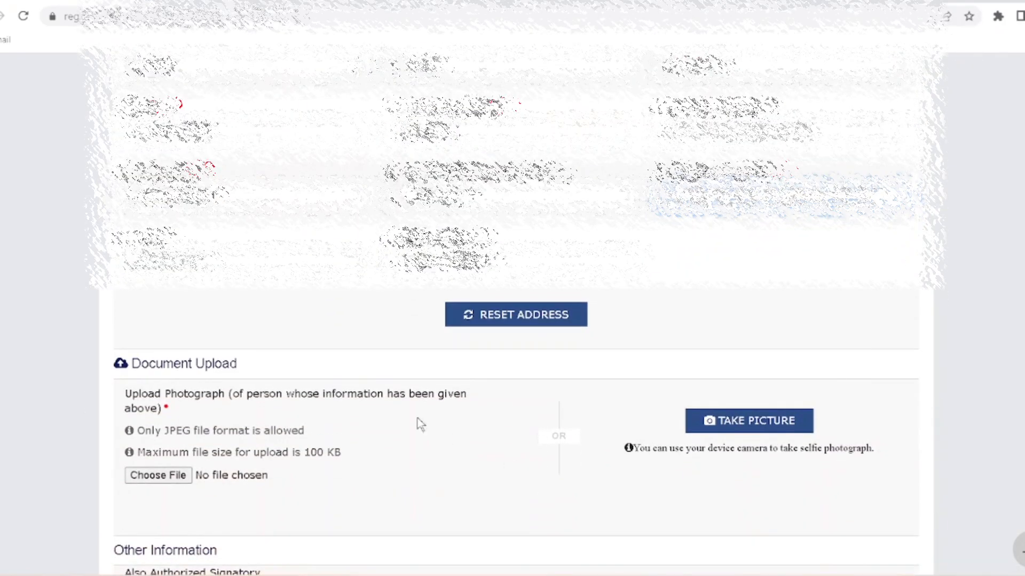
click(150, 477)
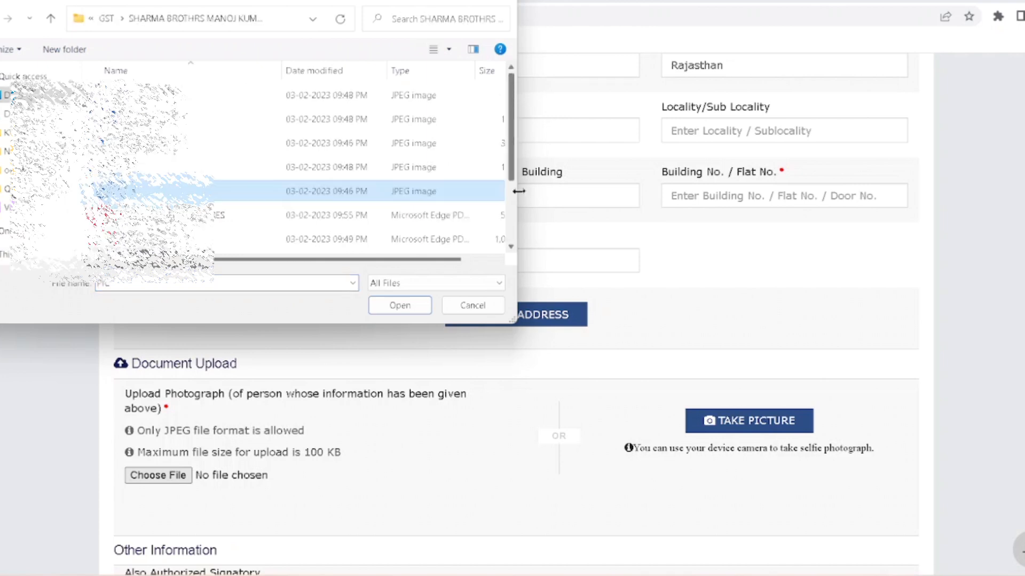
drag(519, 191, 600, 215)
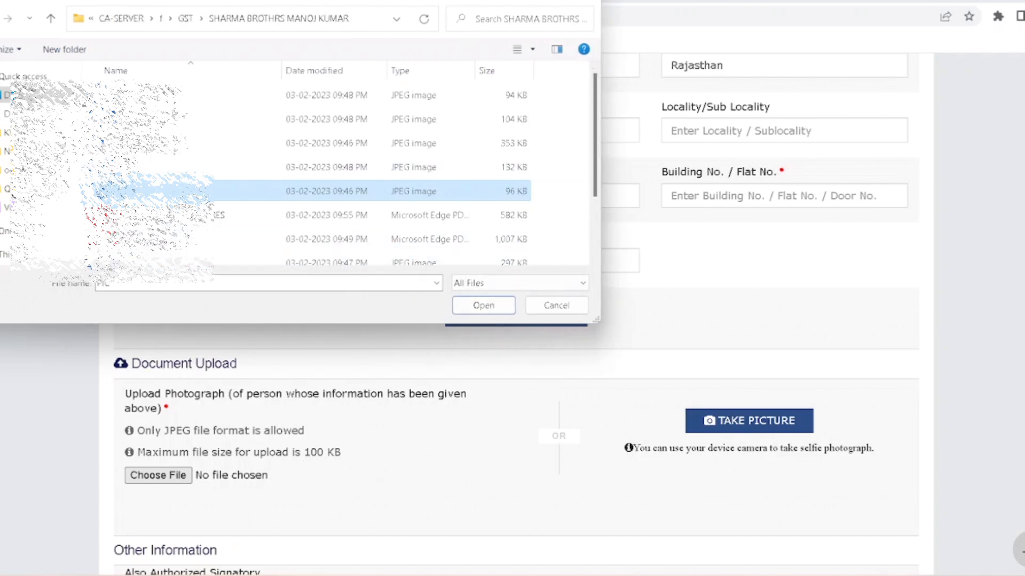
click(482, 307)
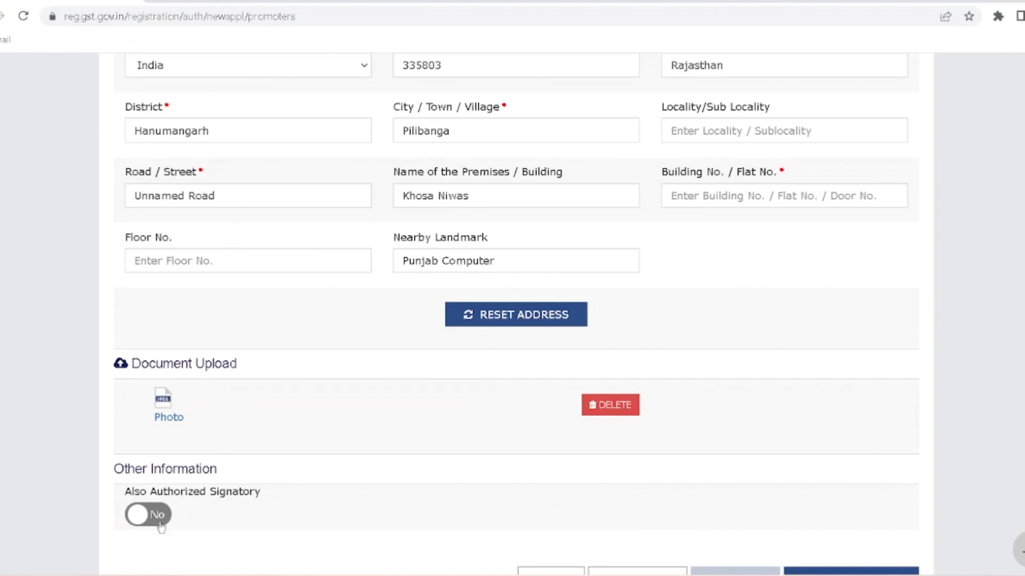
- Set Also Authorized Signatory to Yes and save, accepting the blank-locality warning
scroll(193, 504, down, 2)
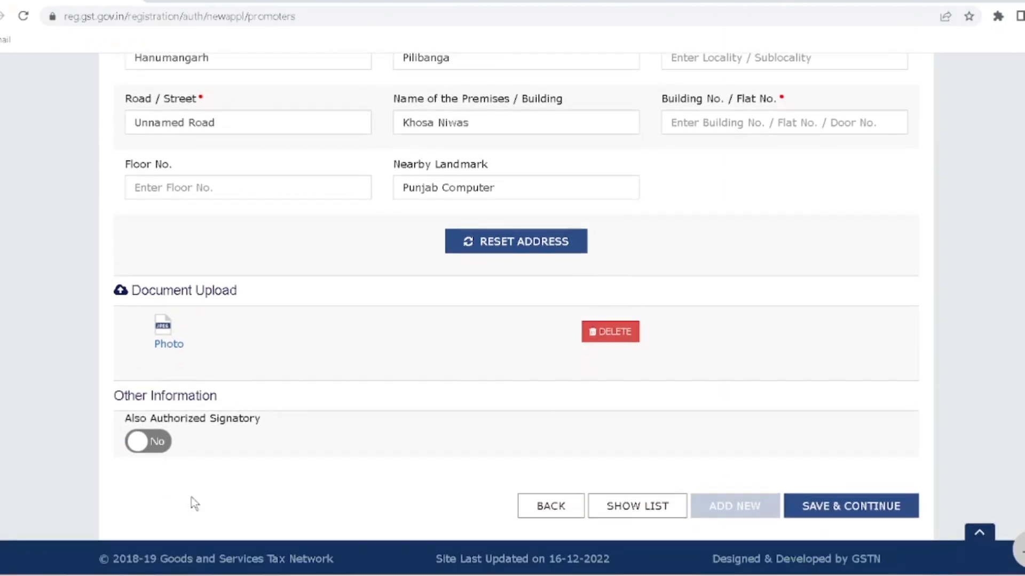
click(164, 443)
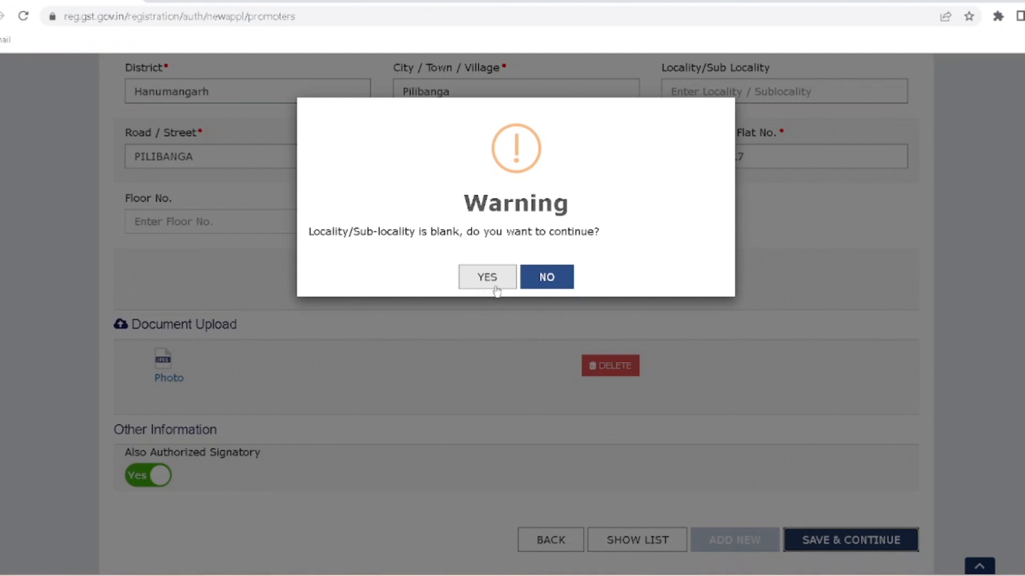
click(495, 288)
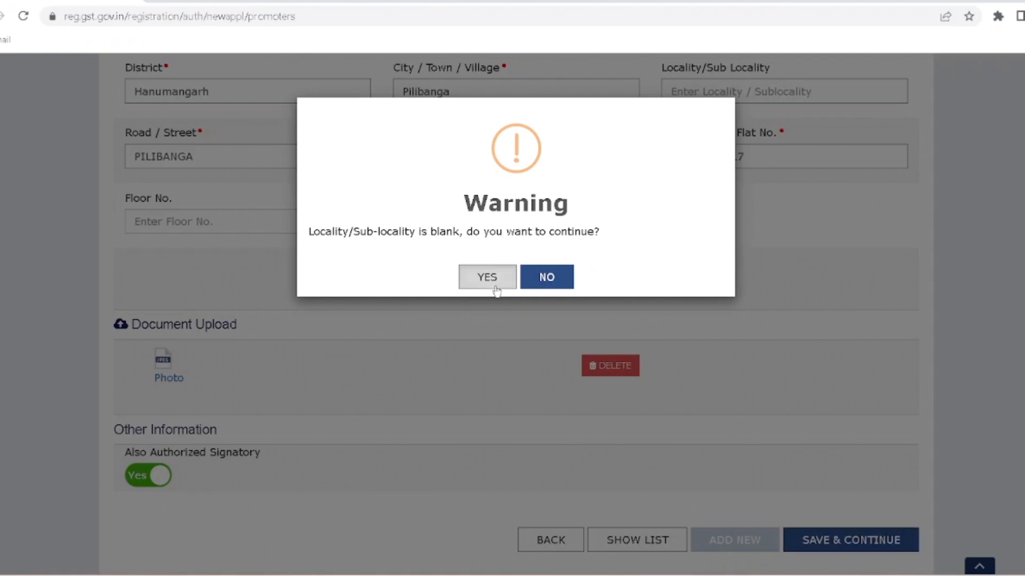
scroll(485, 319, down, 2)
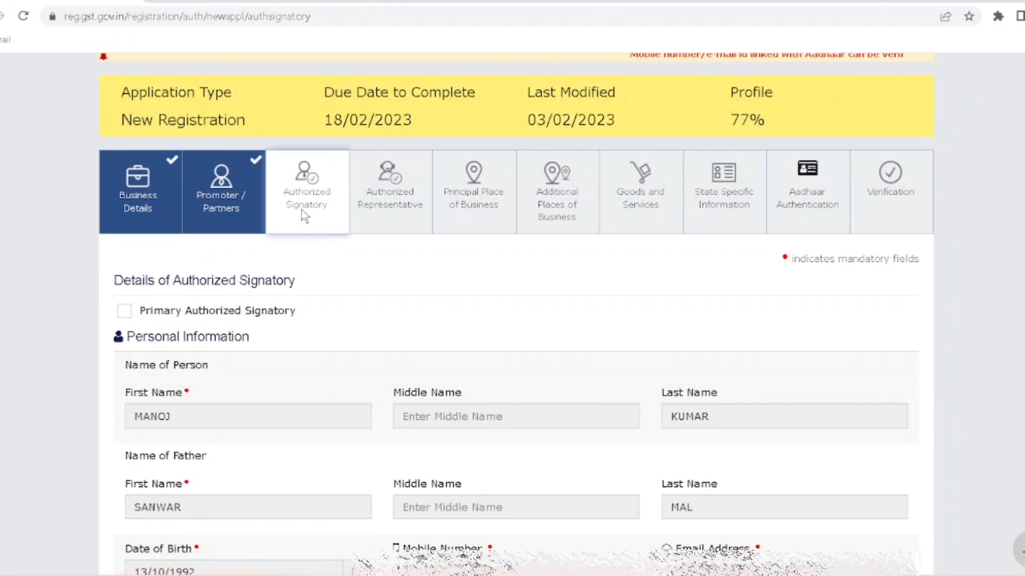
- Tick Primary Authorized Signatory and save the authorized signatory details
click(126, 312)
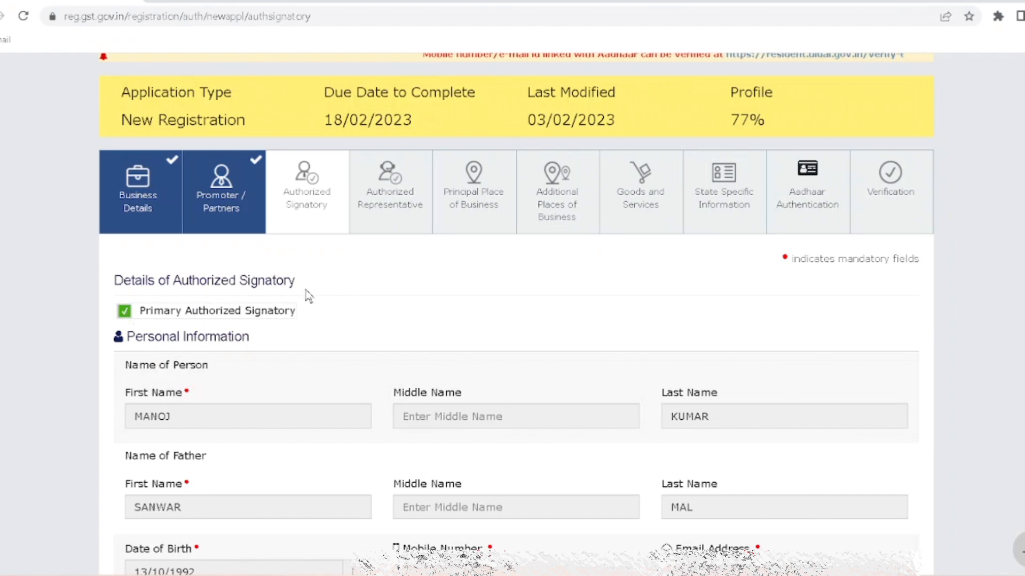
scroll(325, 294, down, 15)
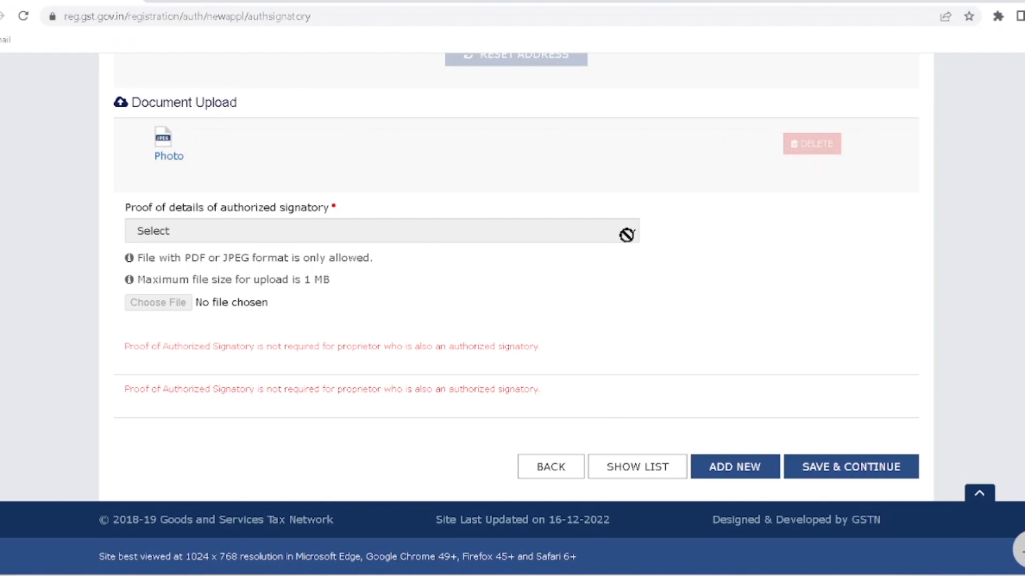
scroll(626, 235, up, 20)
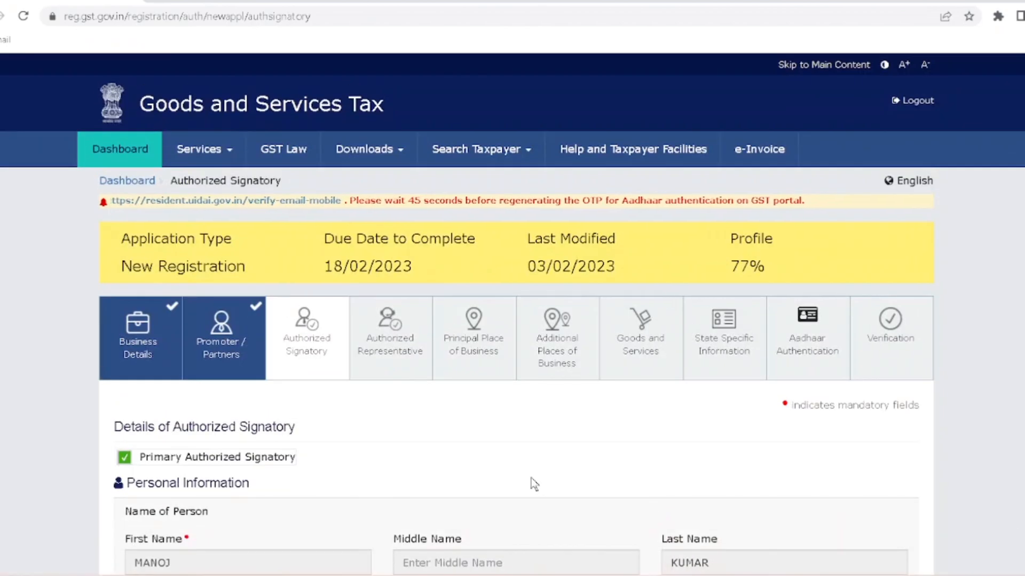
click(124, 459)
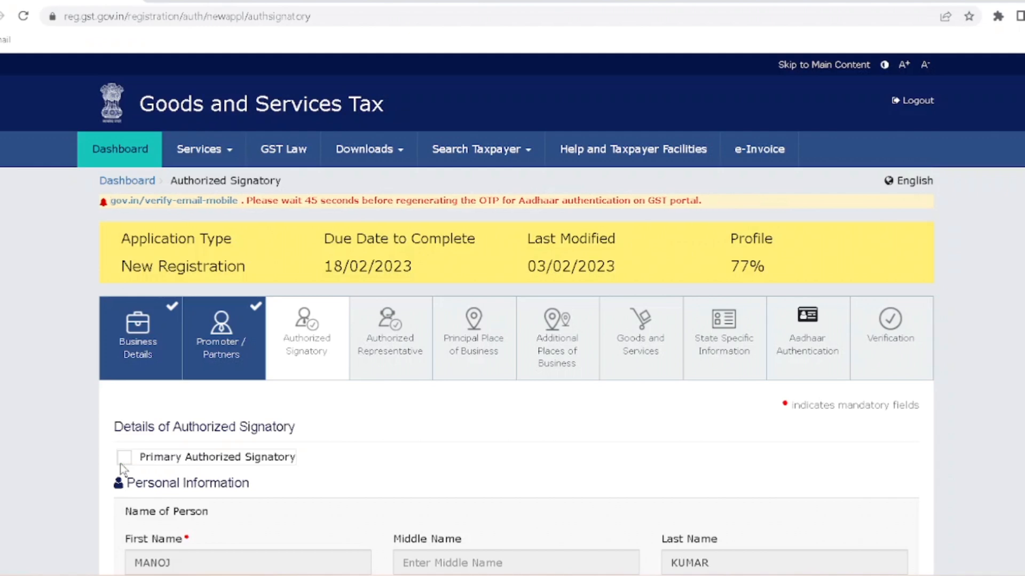
scroll(155, 503, down, 20)
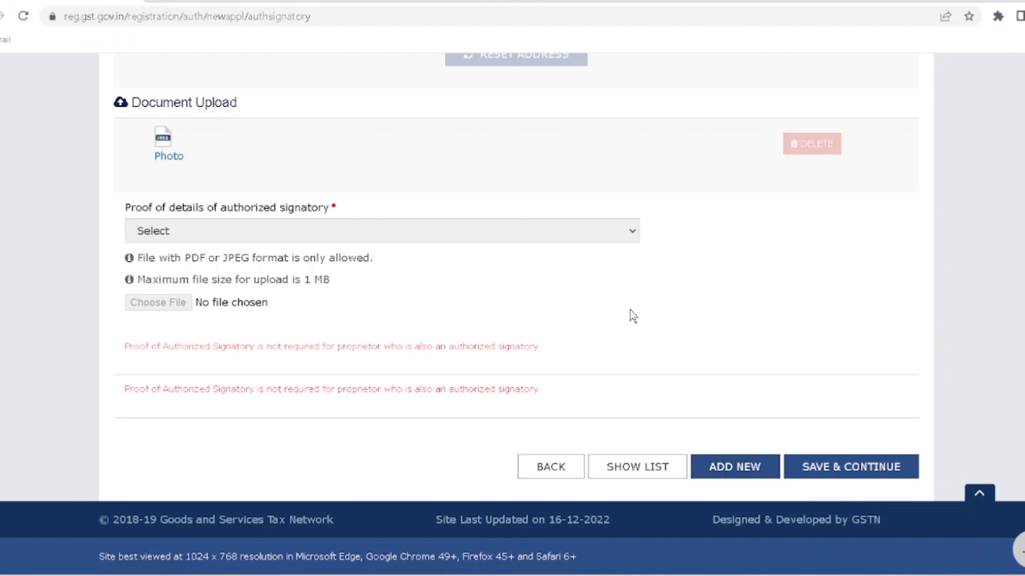
scroll(629, 309, up, 20)
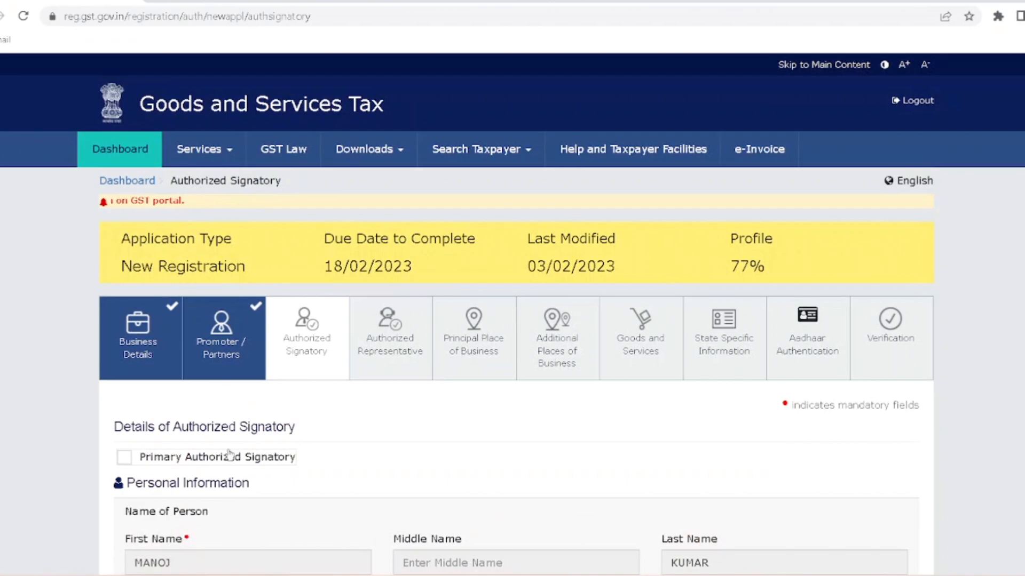
click(130, 457)
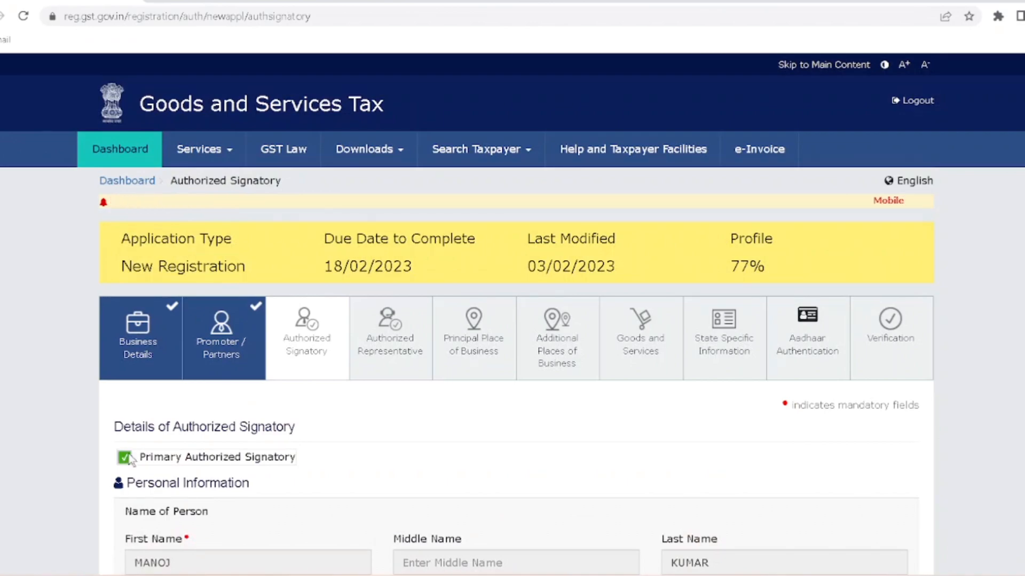
scroll(315, 491, down, 20)
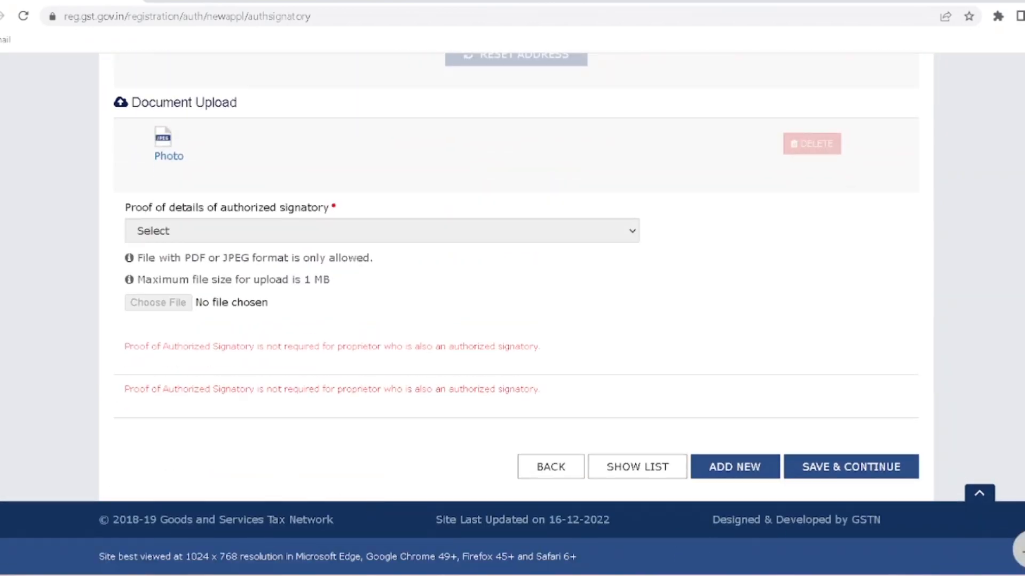
click(862, 467)
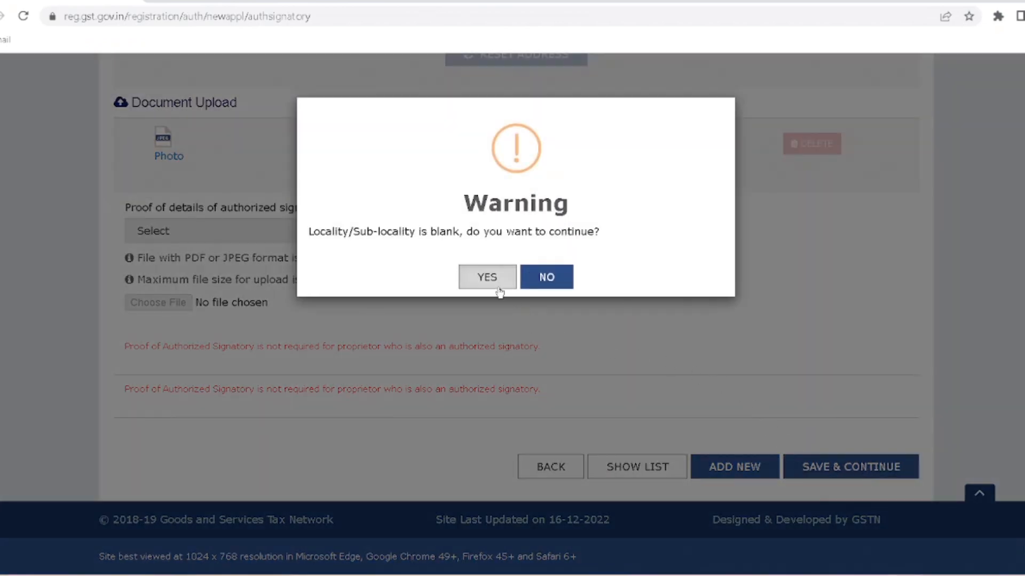
- Accept the blank-locality warning and set Authorized Representative to No
click(480, 281)
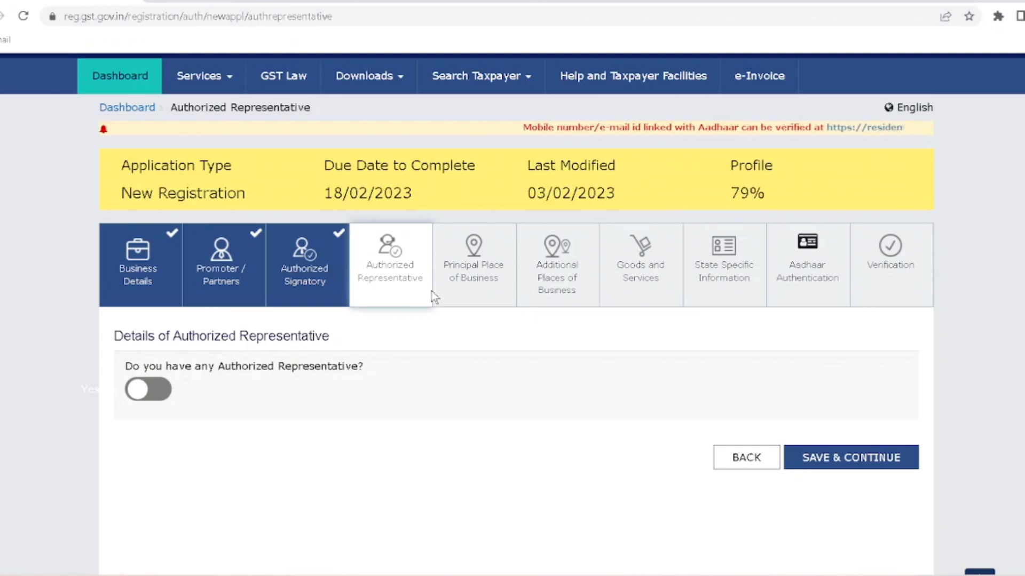
click(141, 392)
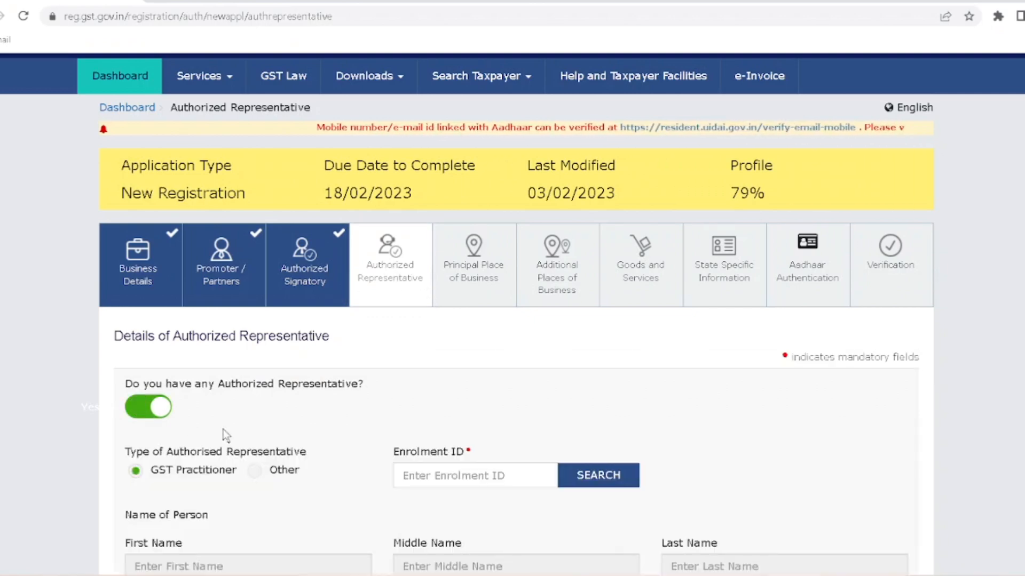
scroll(197, 443, down, 3)
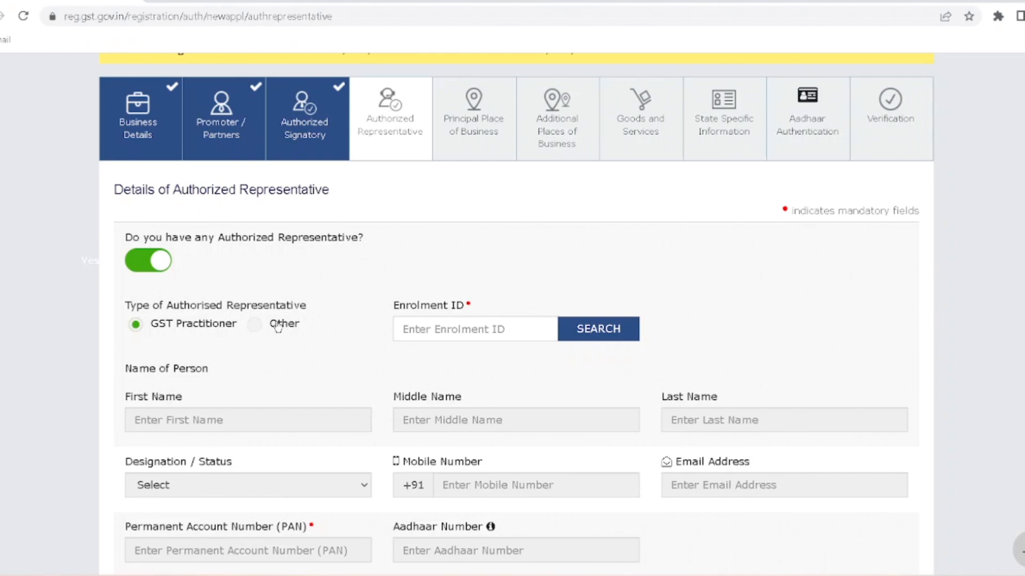
click(459, 330)
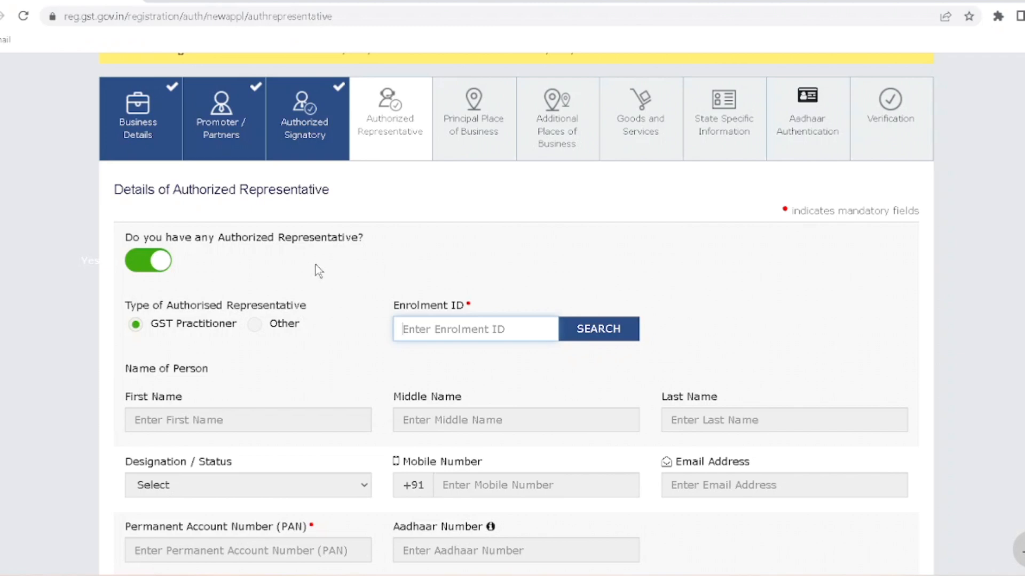
click(158, 262)
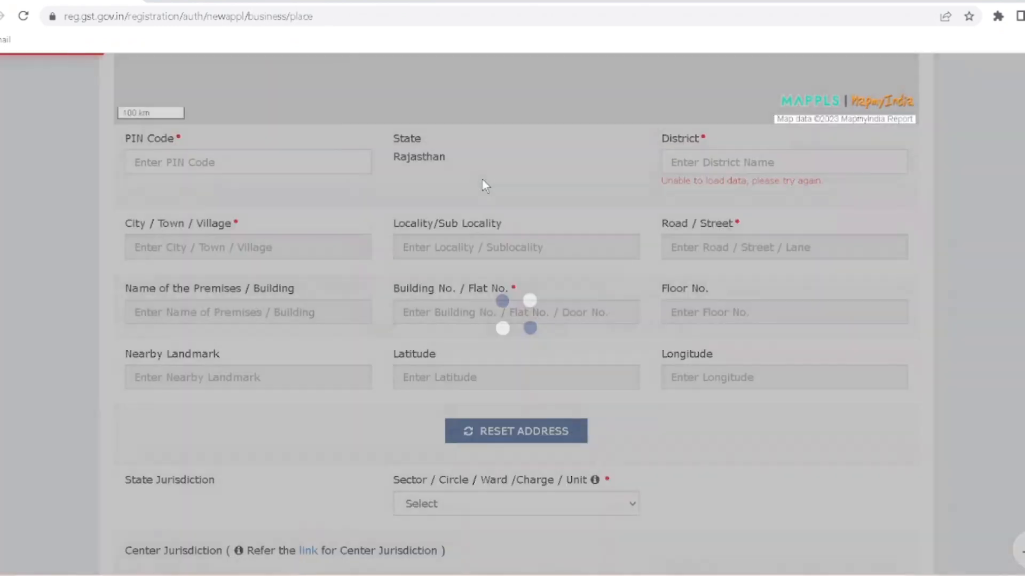
- Search SIROHI on the business location map and select Sirohi, Rajasthan
scroll(482, 181, up, 3)
scroll(482, 179, up, 8)
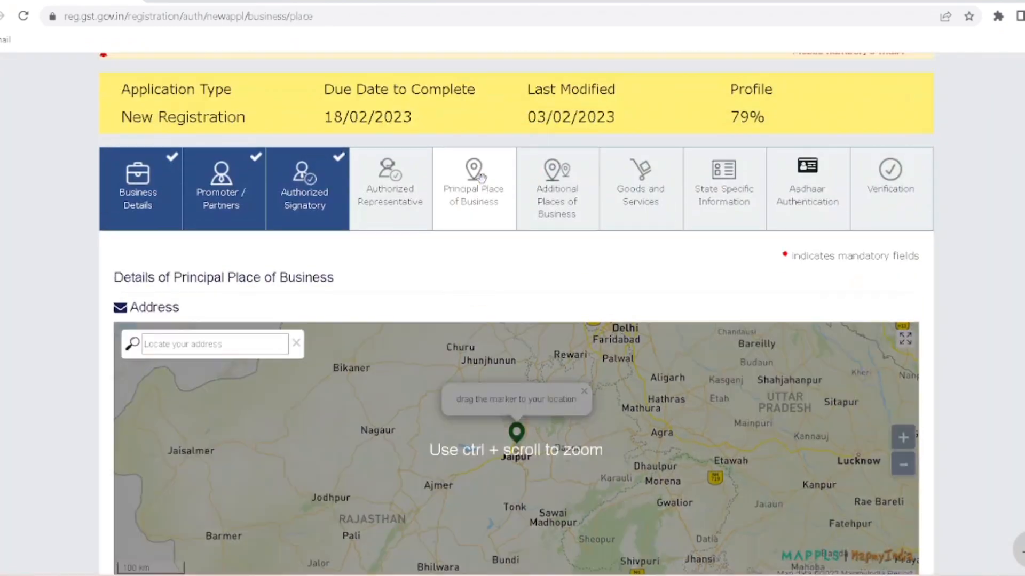
scroll(482, 181, down, 4)
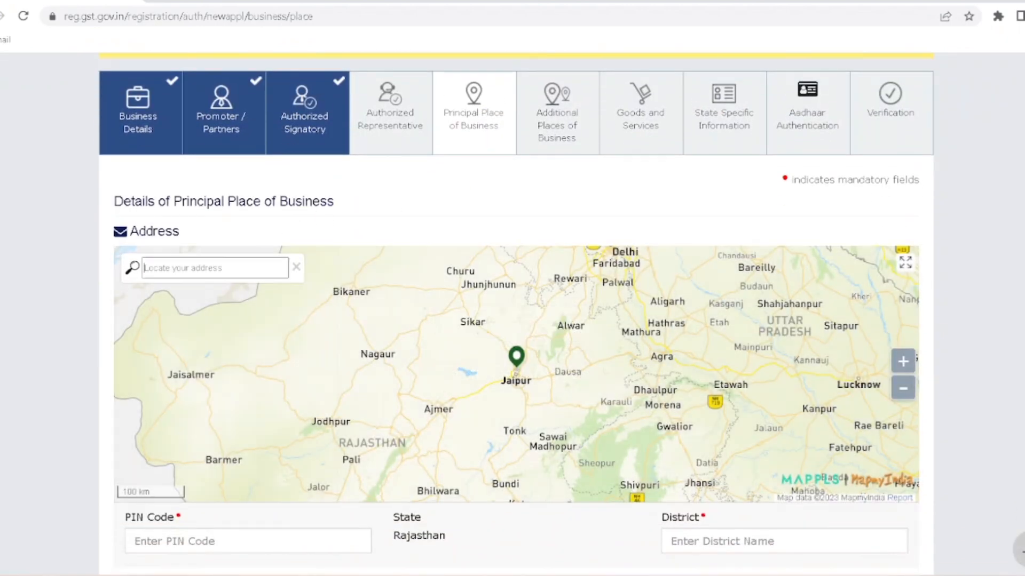
text(SIROHI)
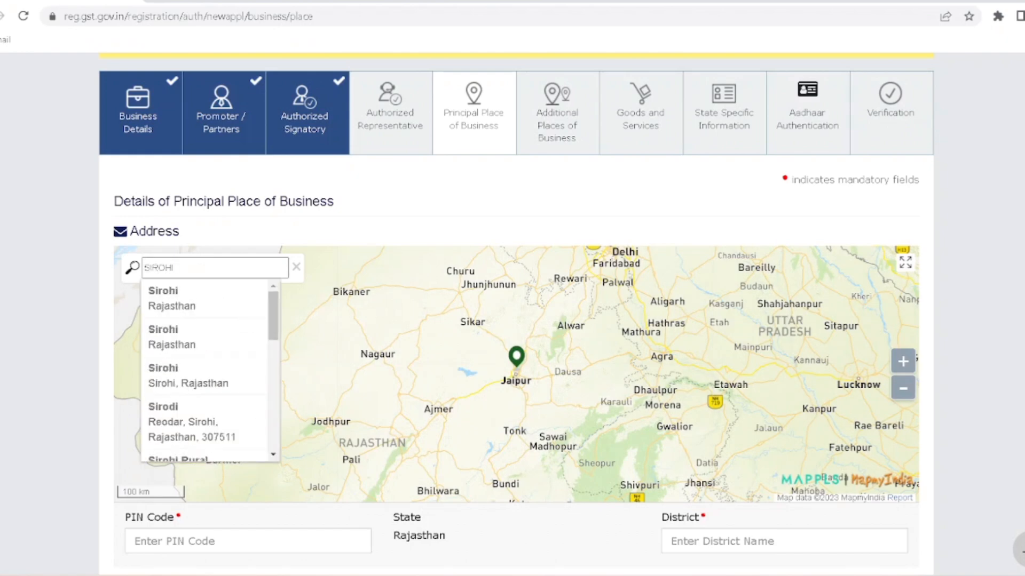
click(198, 291)
scroll(91, 332, down, 6)
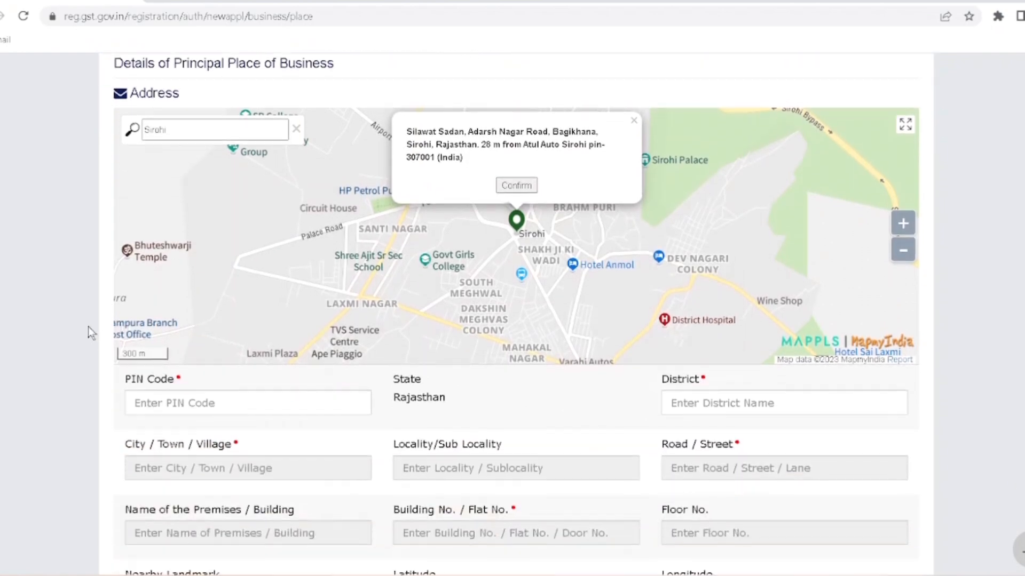
scroll(88, 327, down, 2)
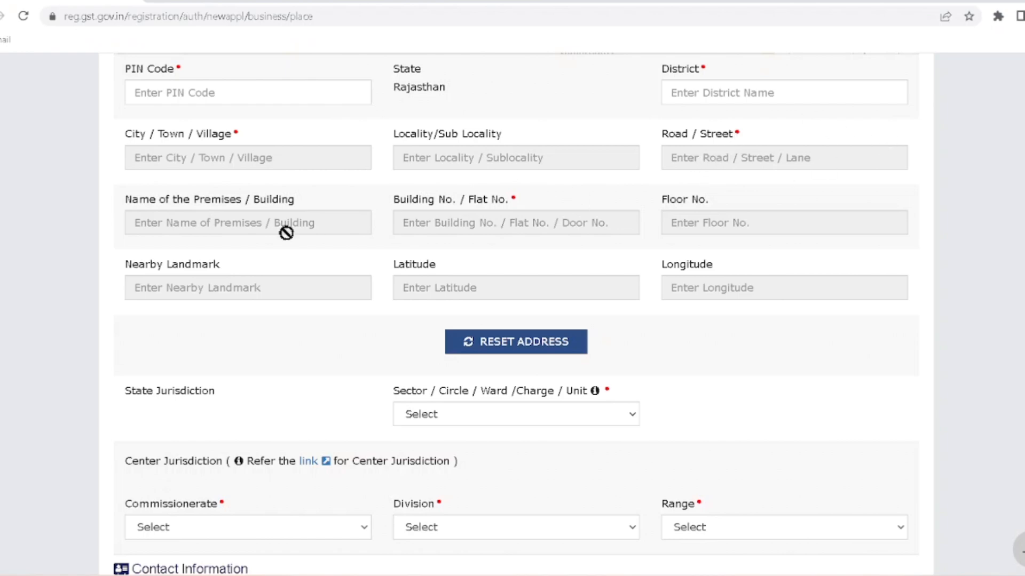
scroll(487, 366, down, 4)
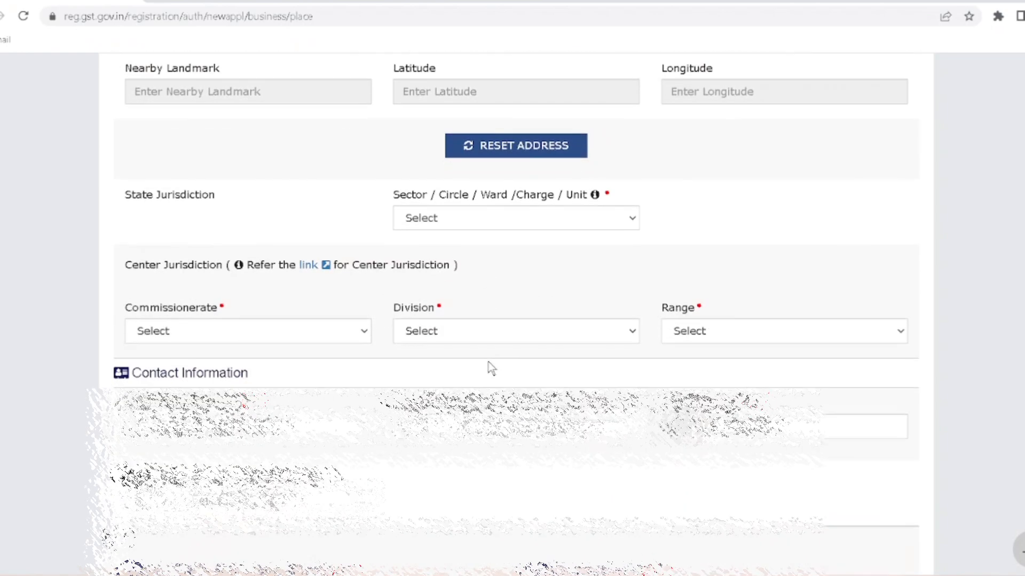
click(446, 210)
click(446, 210)
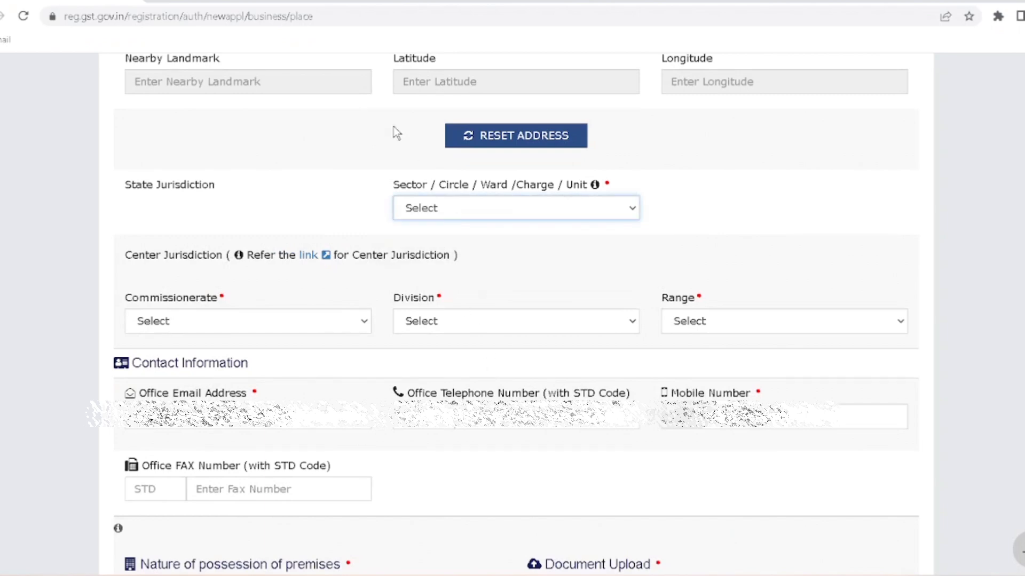
scroll(396, 133, up, 7)
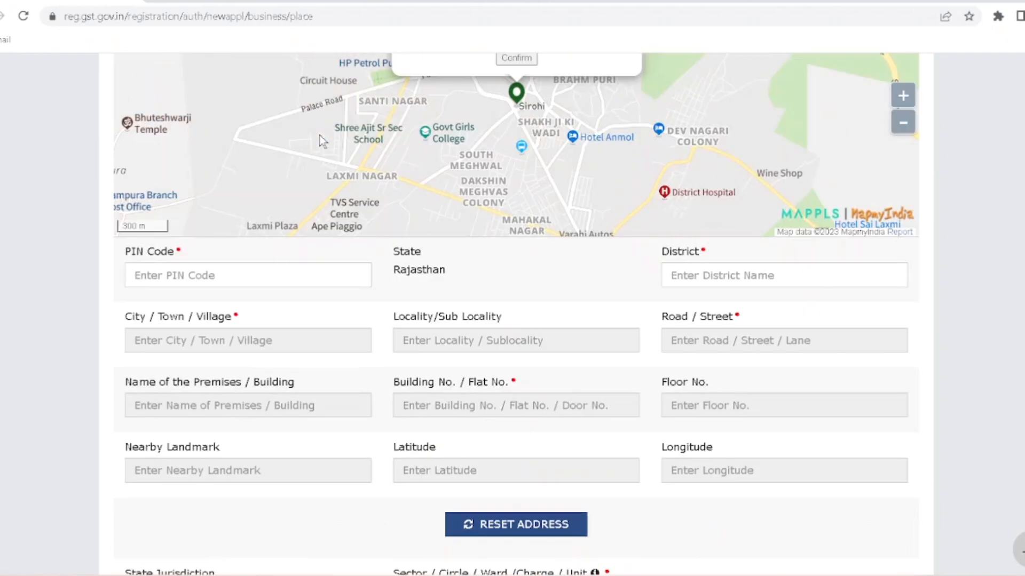
scroll(453, 137, up, 4)
- Confirm the Sirohi address and set the state ward to Circle-Sirohi, AC / CTO Ward
click(514, 271)
scroll(639, 233, down, 11)
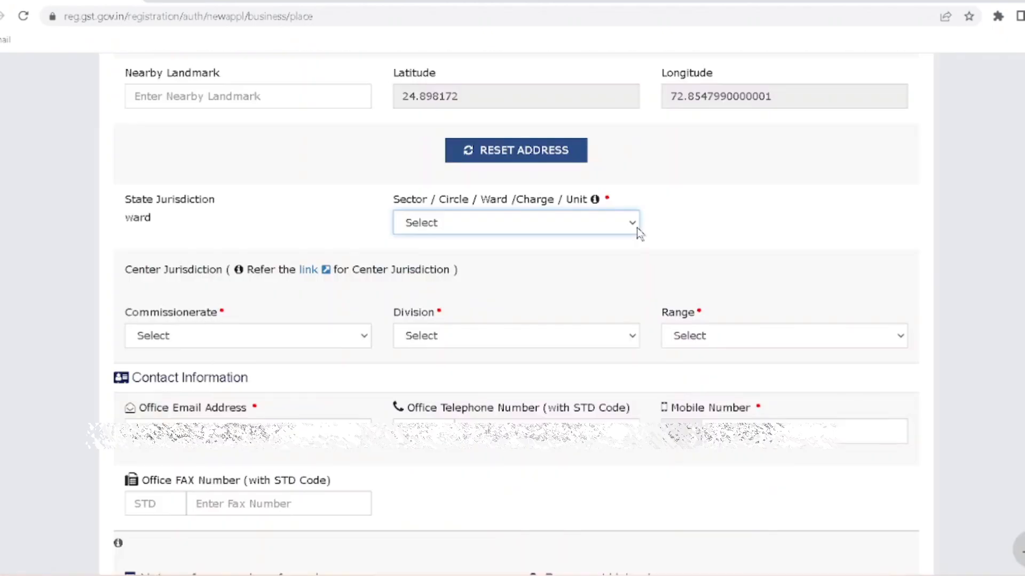
click(616, 223)
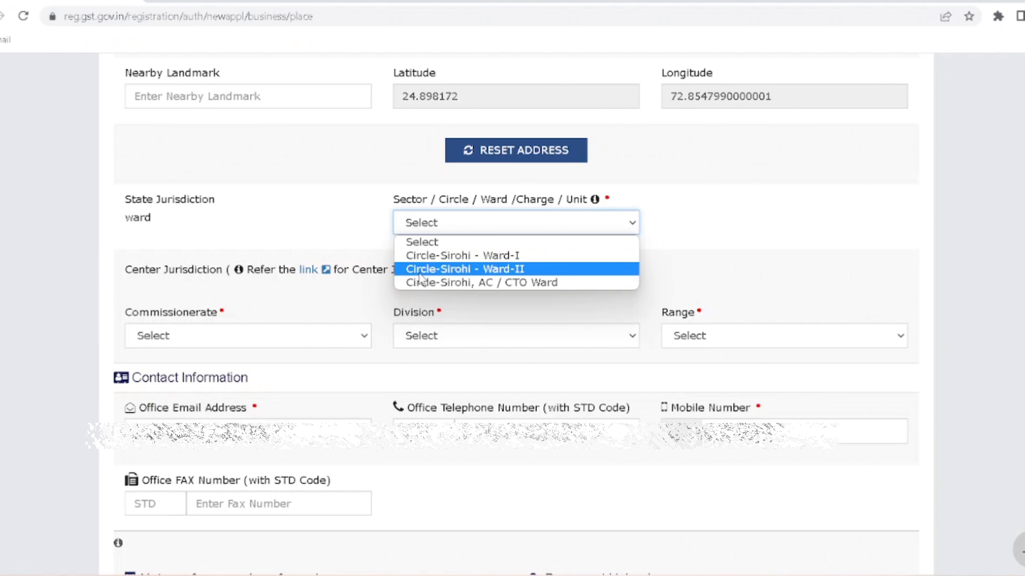
click(477, 283)
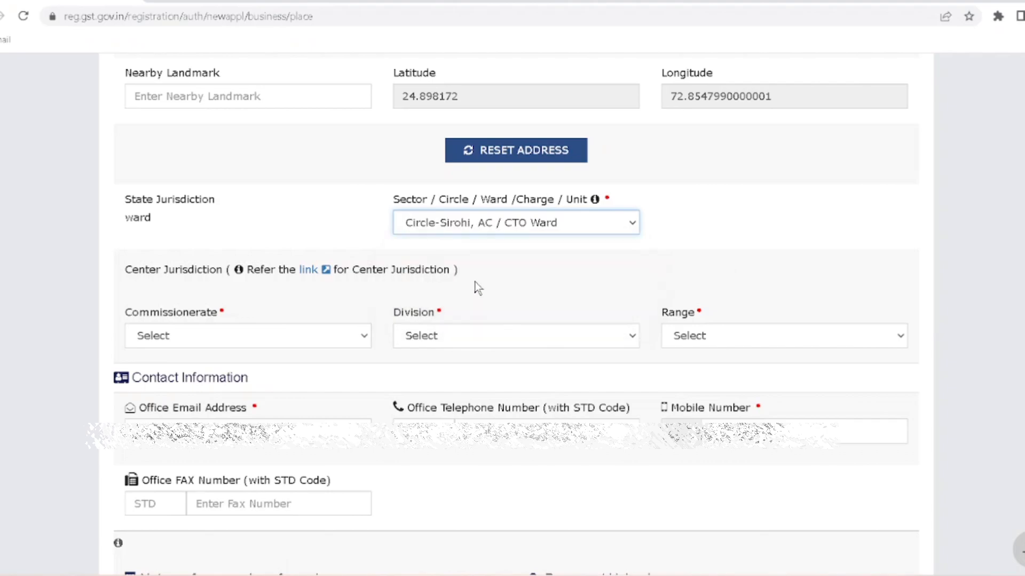
- Set Centre Jurisdiction to JODHPUR, GST DIVISION-E PALI, GST RANGE-XXI -SIROHI
scroll(478, 288, down, 4)
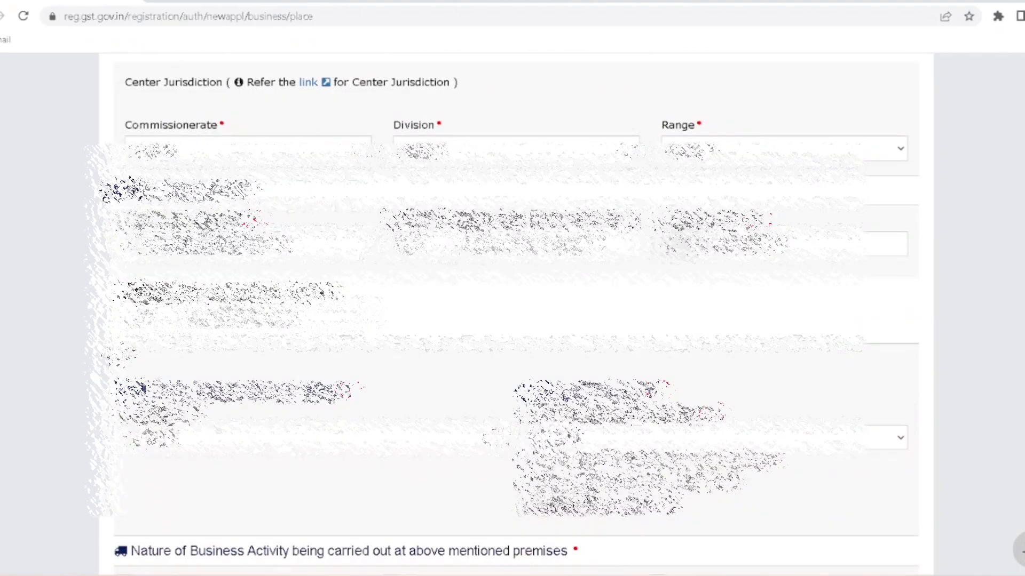
click(203, 152)
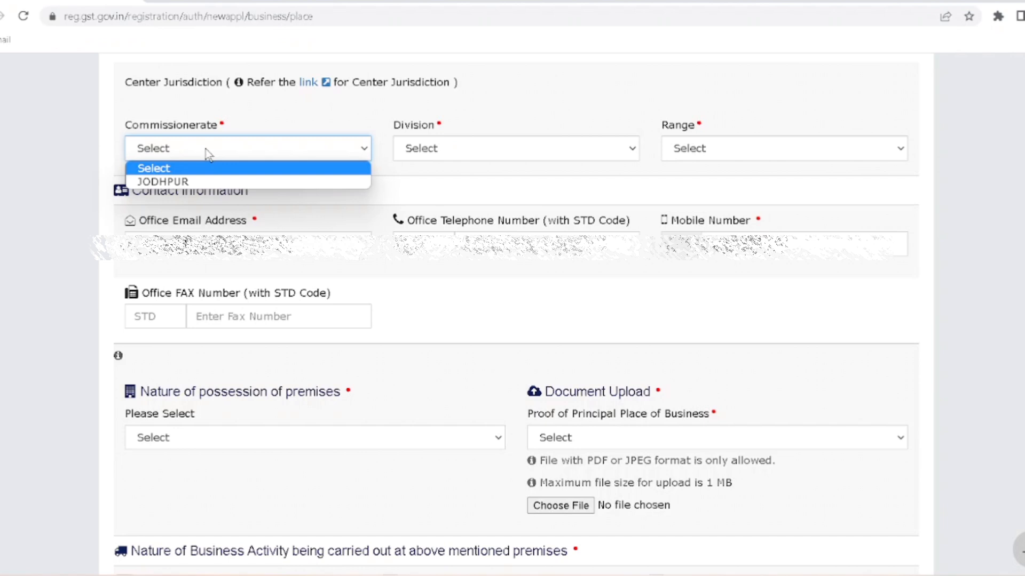
click(210, 182)
click(435, 153)
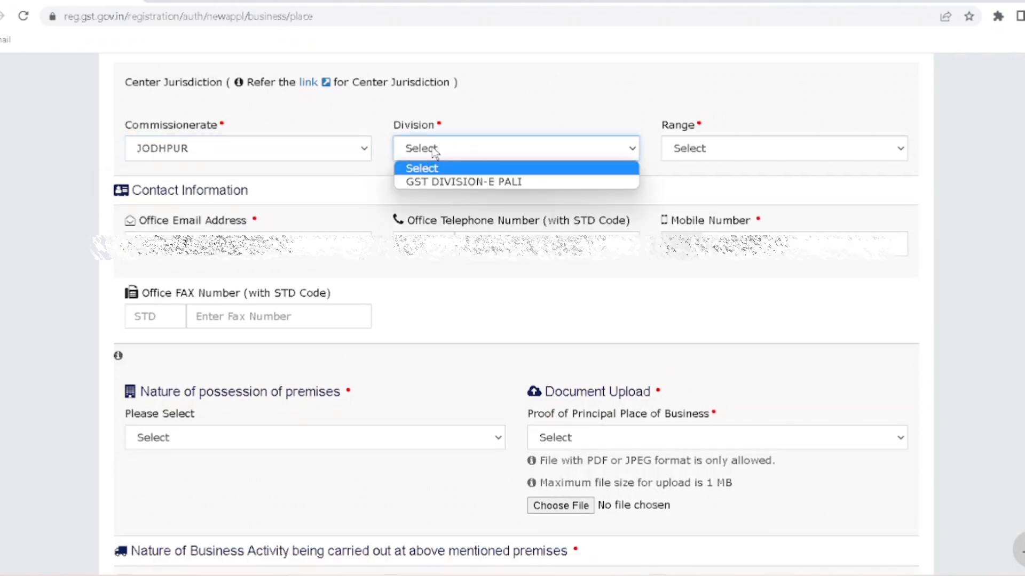
click(455, 182)
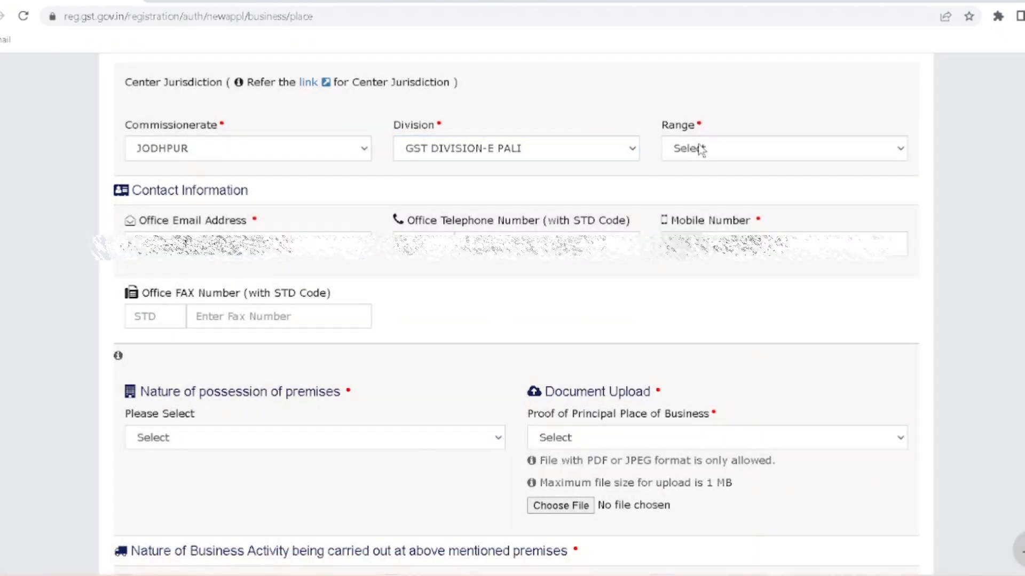
click(701, 149)
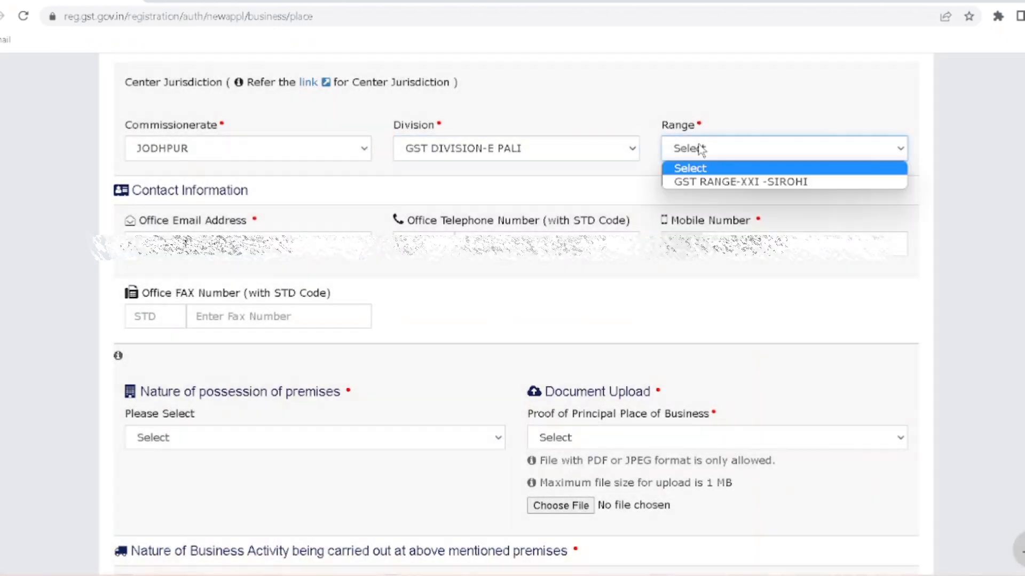
click(714, 184)
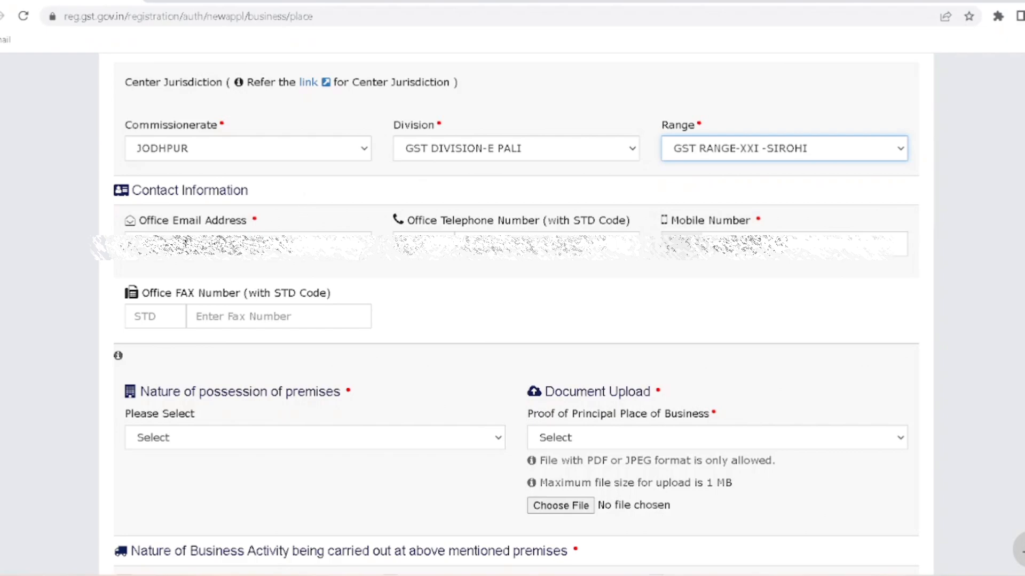
scroll(436, 379, down, 3)
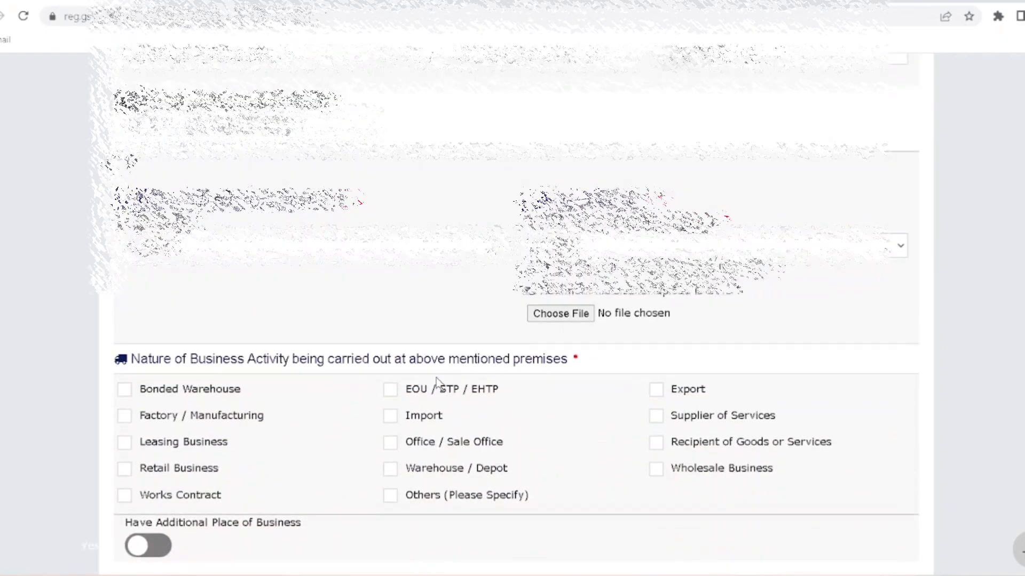
- Mark the premises as Rented, with Rent / Lease agreement as proof of business place
scroll(437, 379, down, 2)
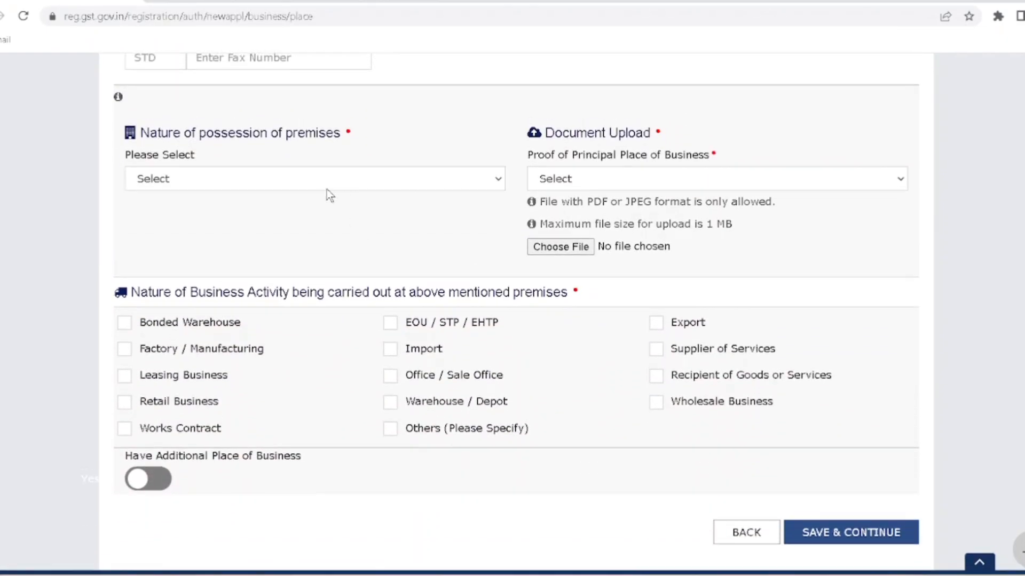
click(287, 175)
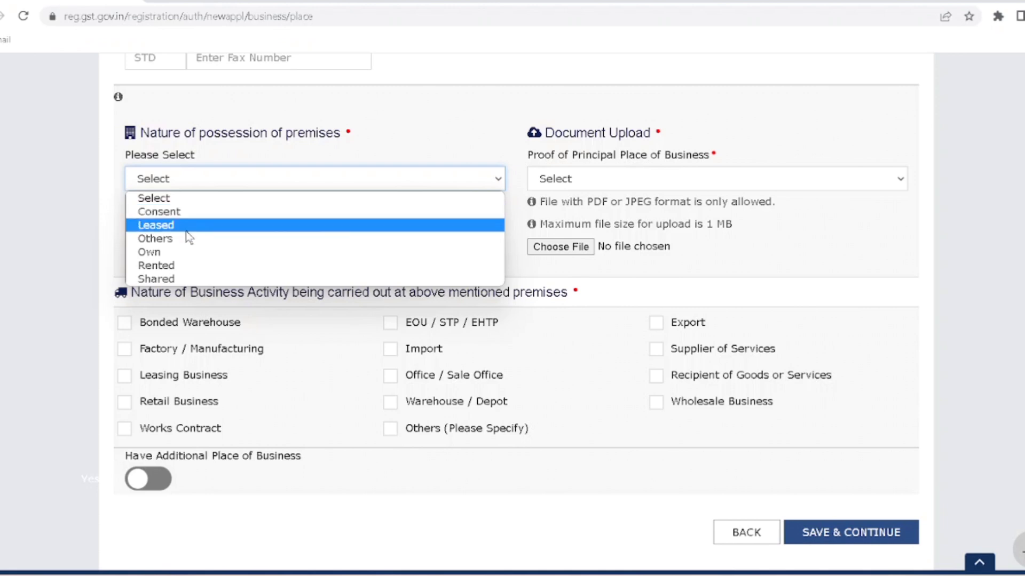
click(180, 266)
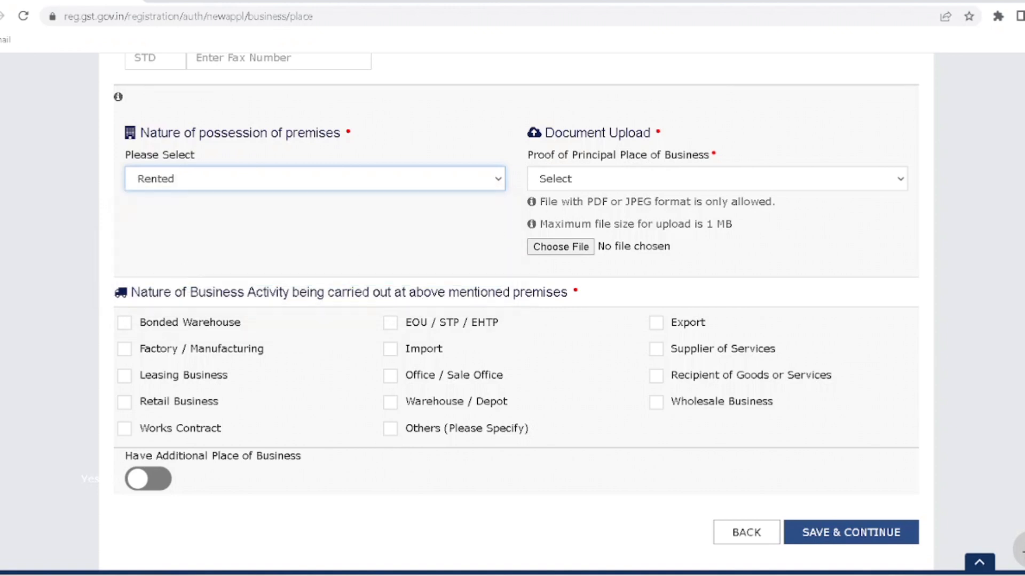
click(610, 178)
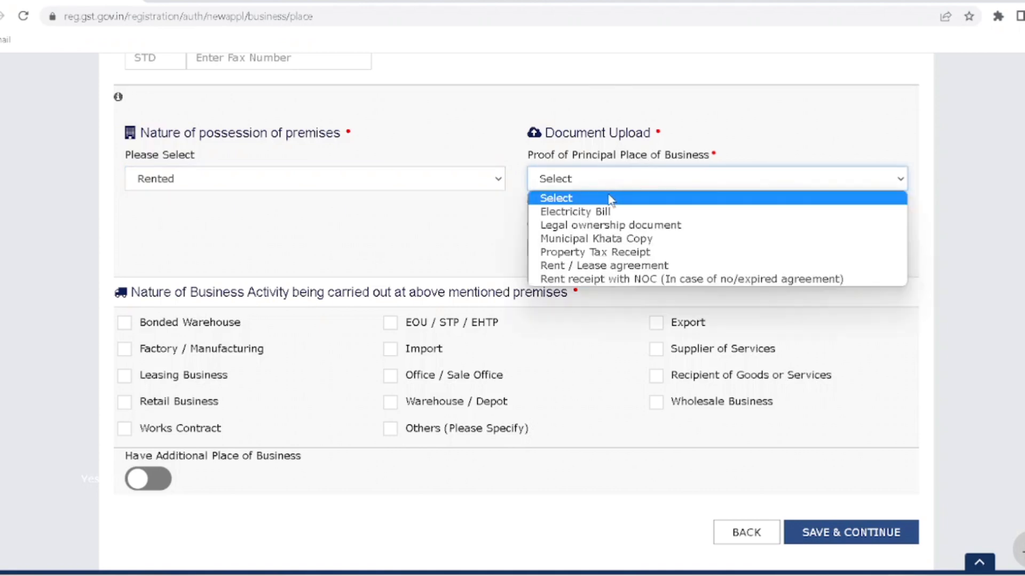
click(616, 265)
- Upload the compressed rent agreement PDF twice as Rent / Lease agreement proof of premises
click(563, 249)
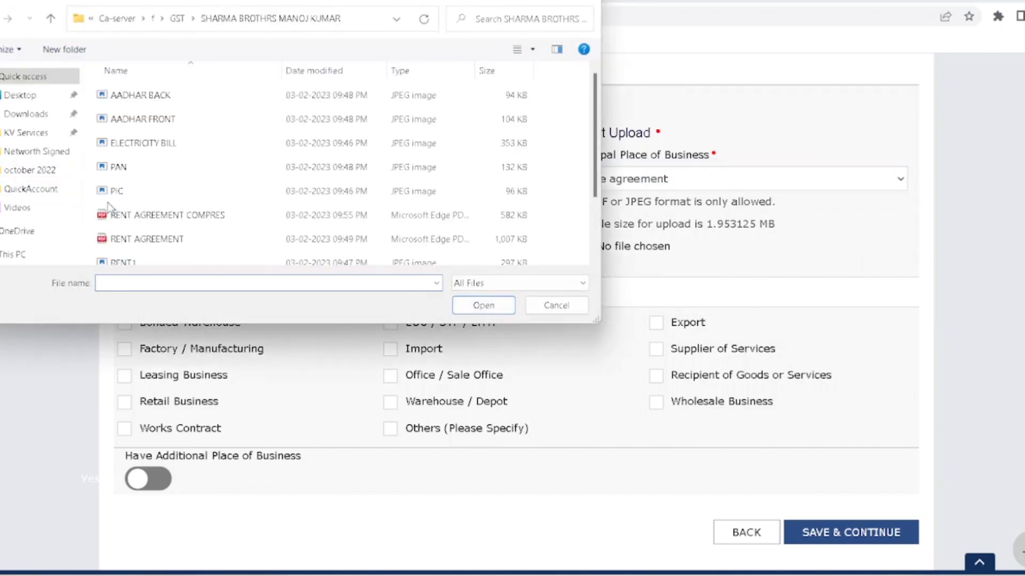
double_click(140, 216)
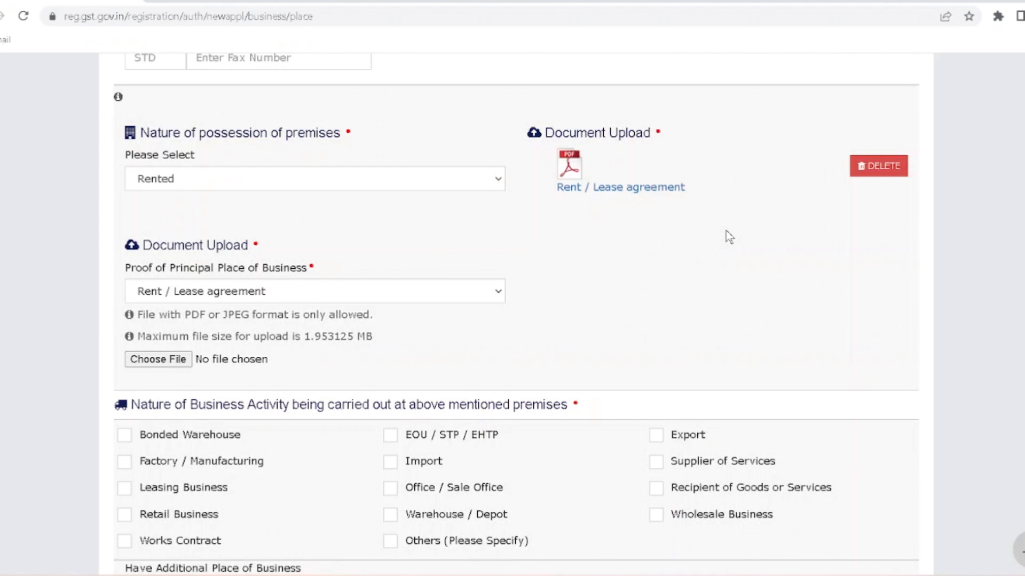
click(277, 296)
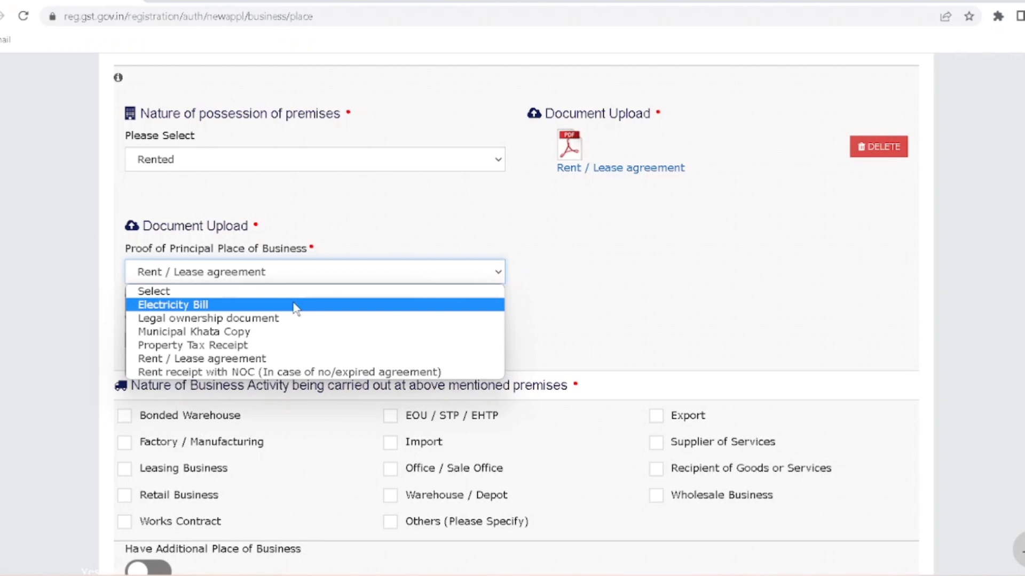
click(256, 358)
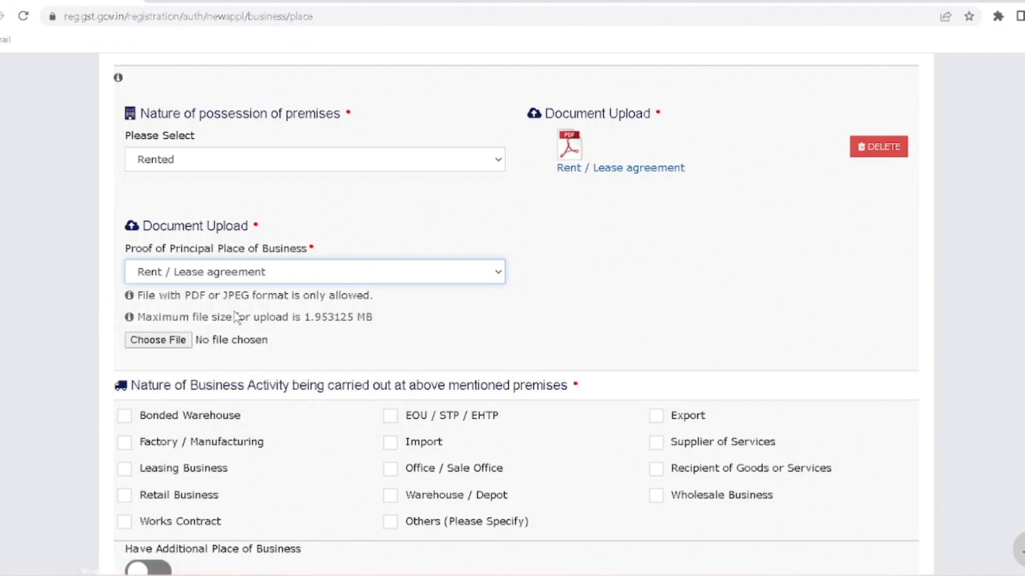
click(162, 340)
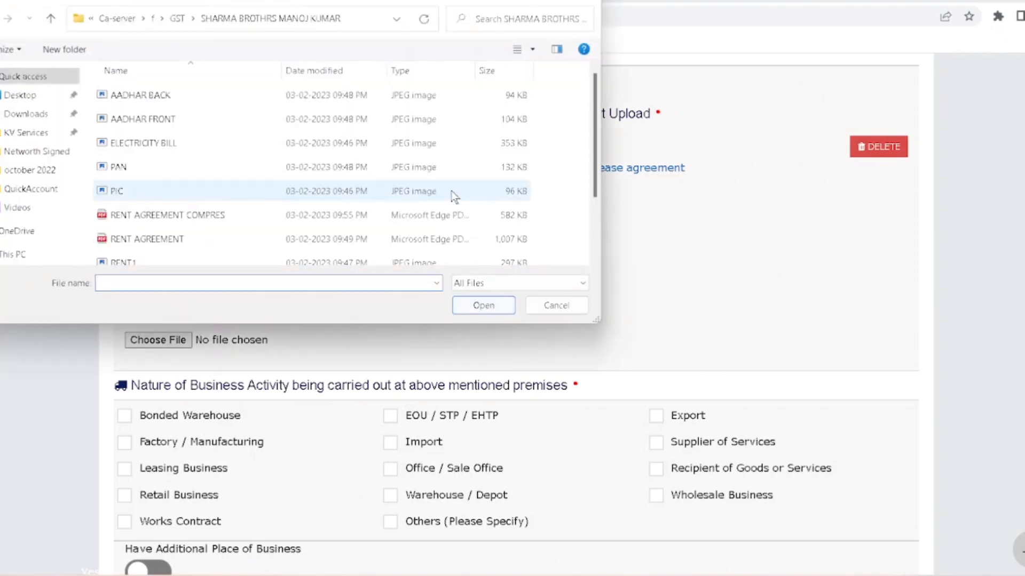
double_click(272, 215)
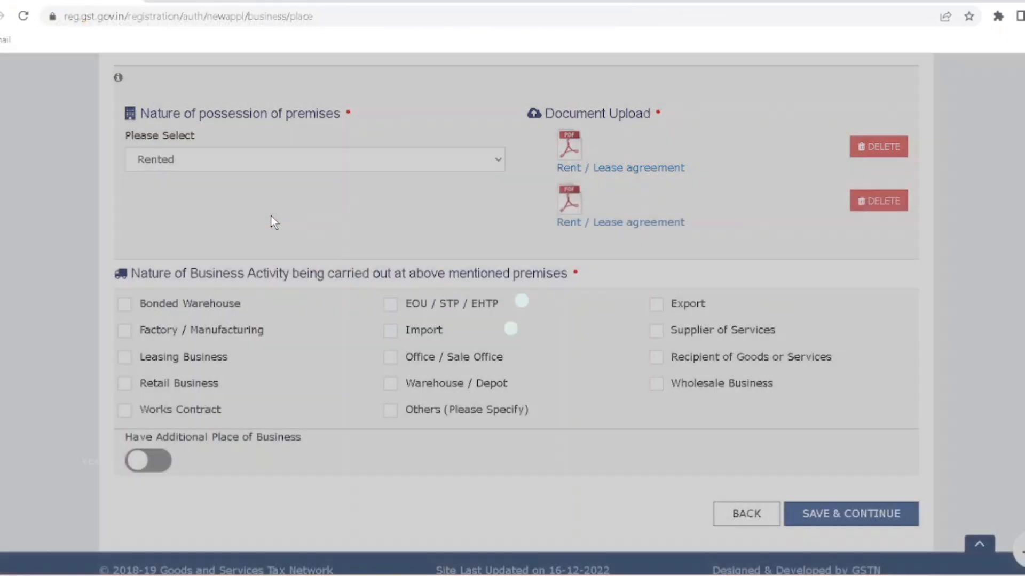
scroll(271, 216, down, 1)
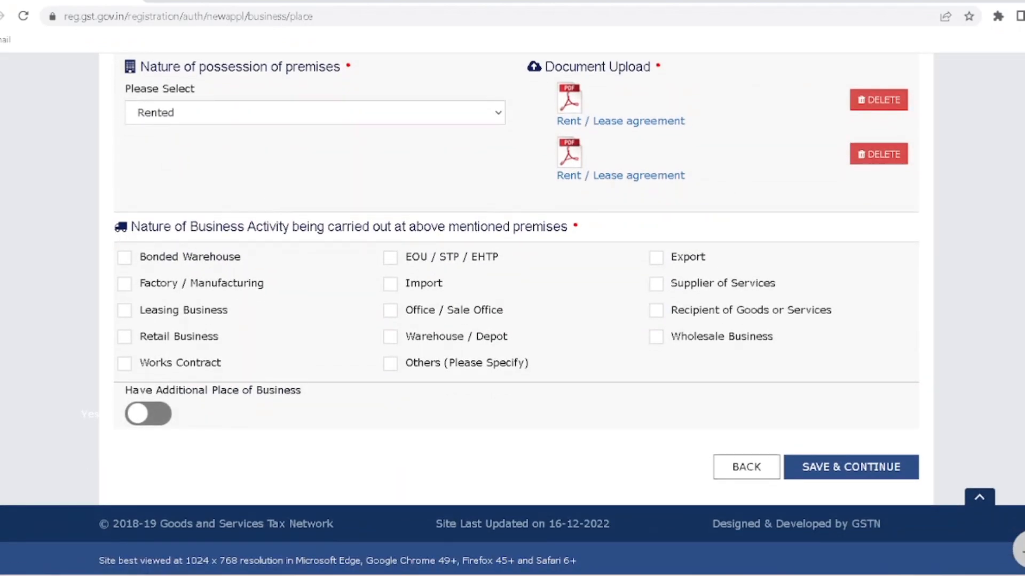
- Tick Supplier of Services, Wholesale Business, Retail Business and Works Contract as business activities
drag(130, 228, 277, 228)
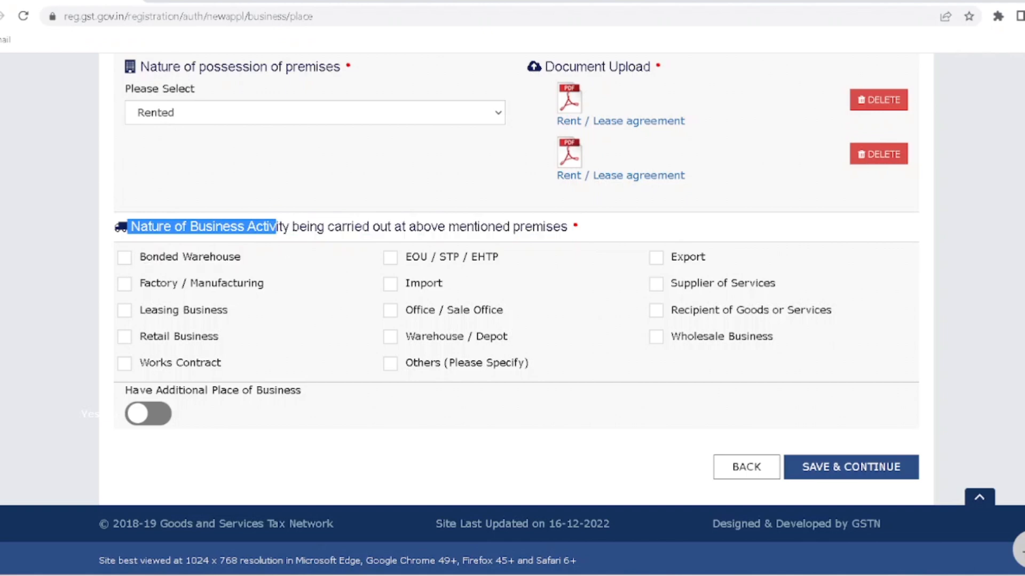
click(277, 228)
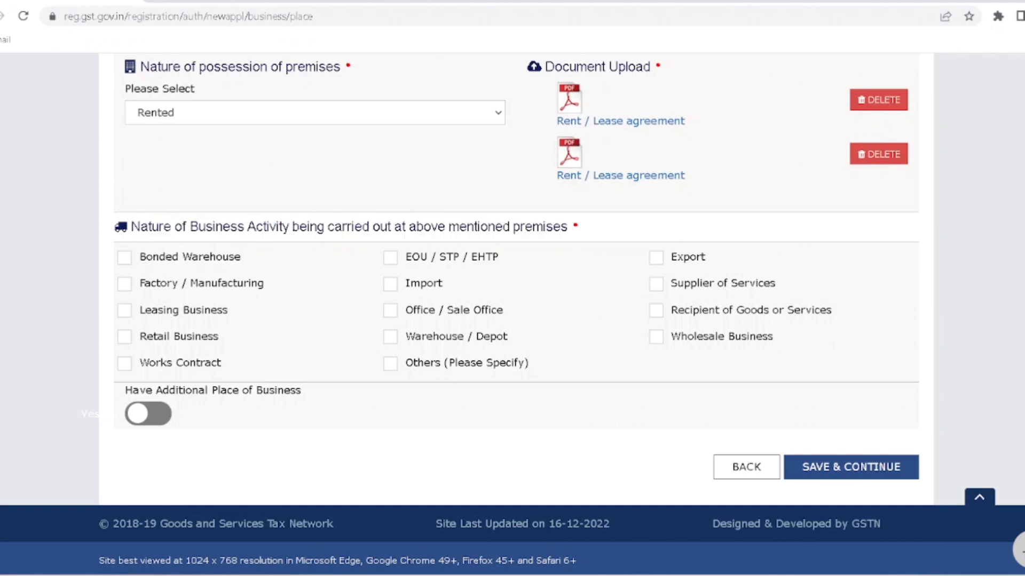
click(657, 287)
click(656, 339)
click(126, 342)
click(124, 364)
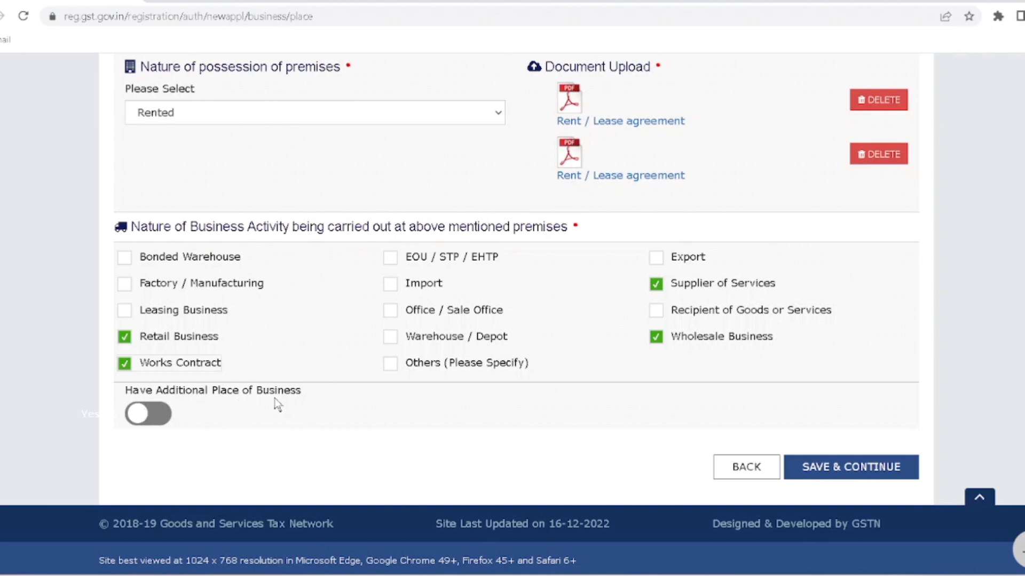
- Save the Principal Place of Business and skip Additional Places to reach Goods and Services
click(838, 466)
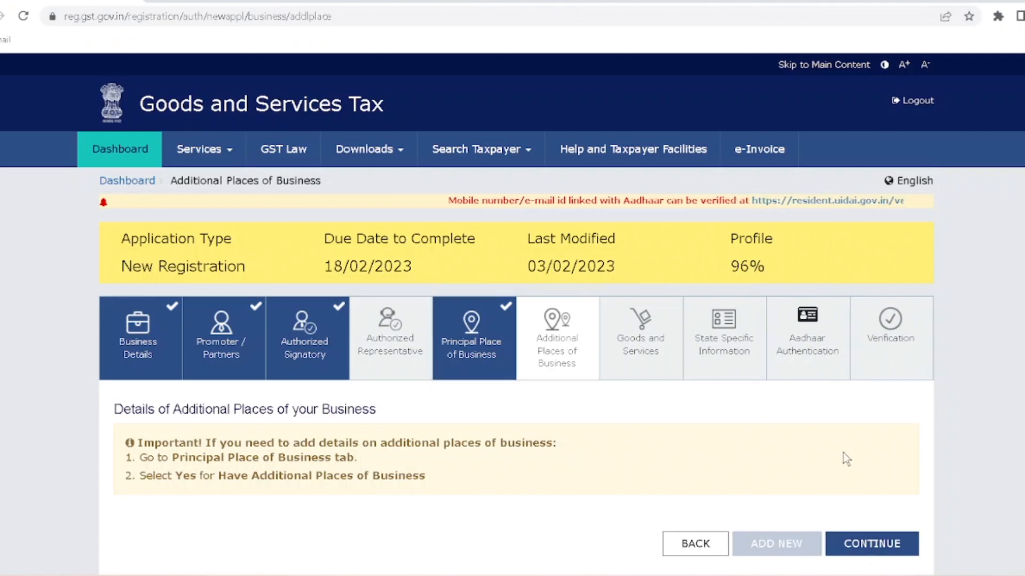
click(861, 546)
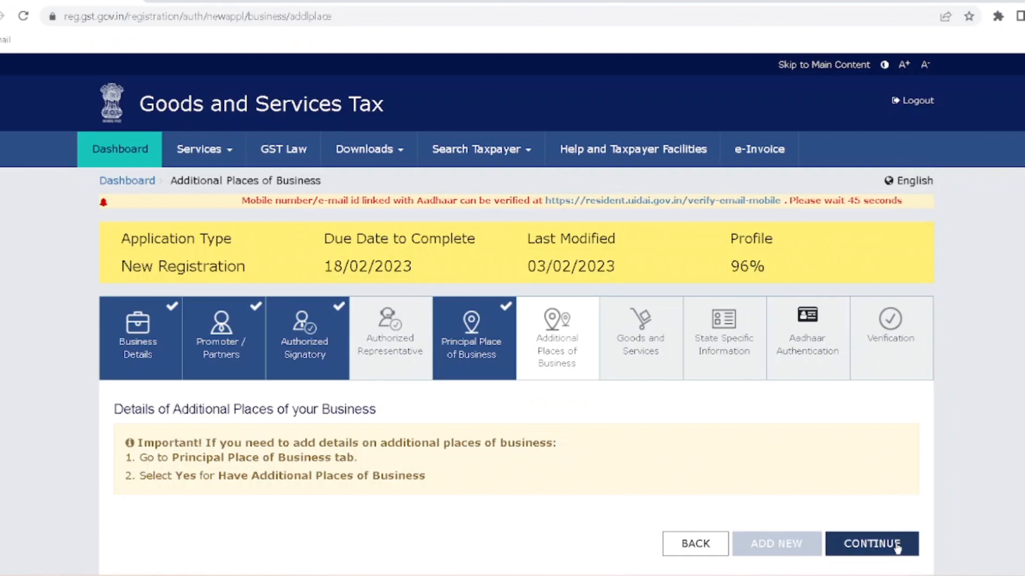
scroll(384, 446, down, 3)
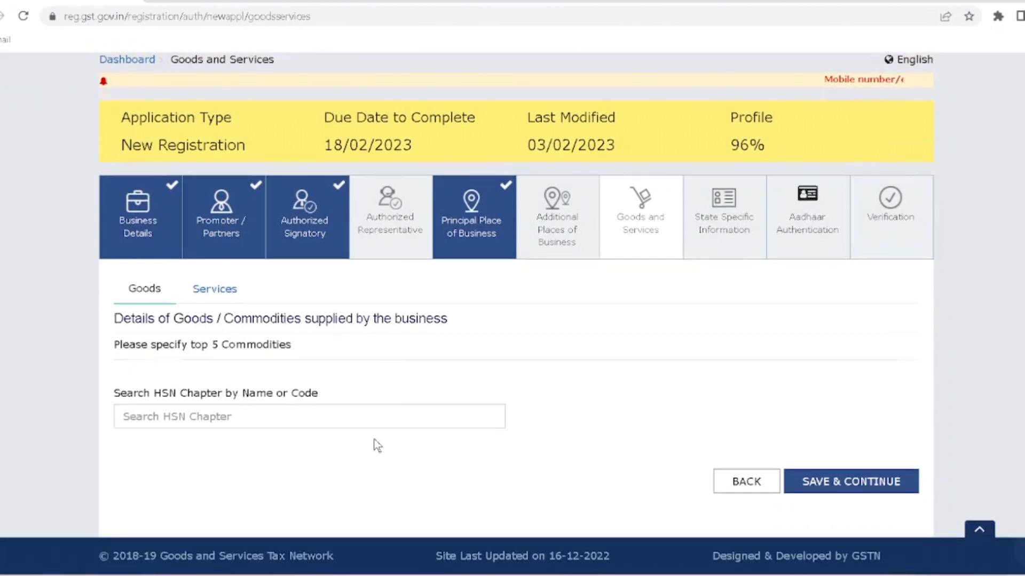
- Search service codes for 'OTHER' and add SAC 999799, Other services n.e.c
click(234, 392)
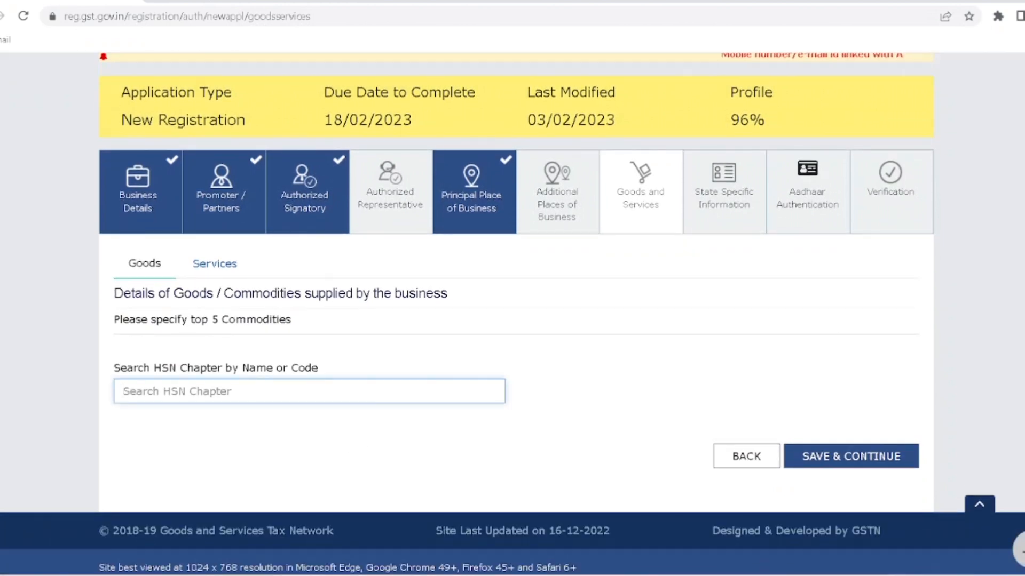
click(218, 268)
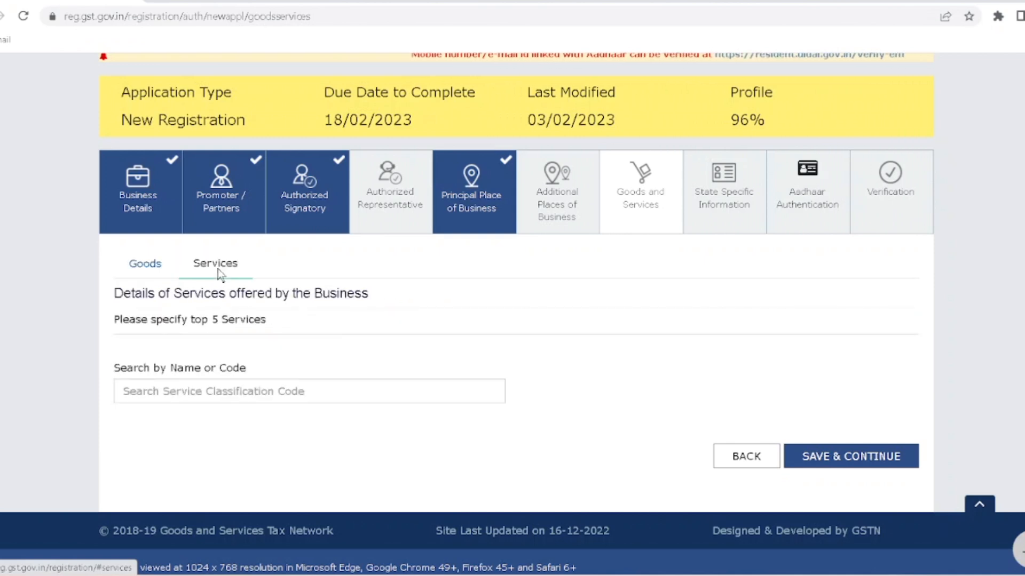
click(256, 392)
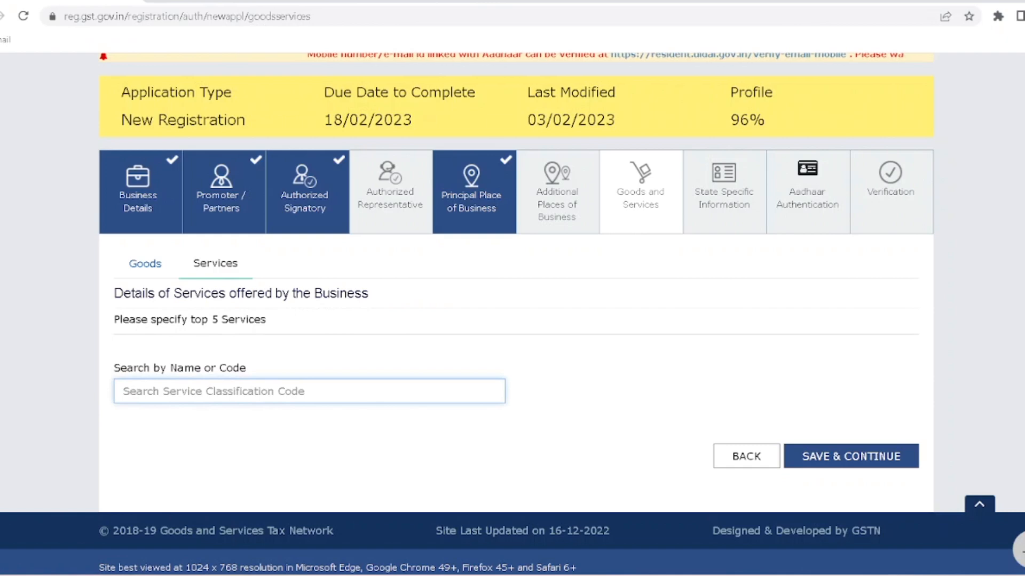
text(OTHER)
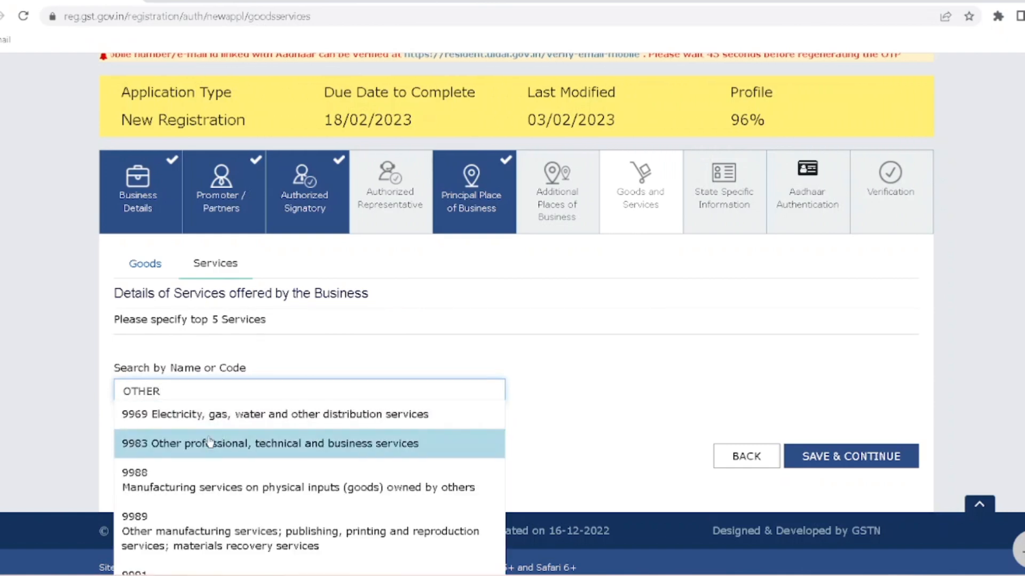
scroll(211, 443, down, 1)
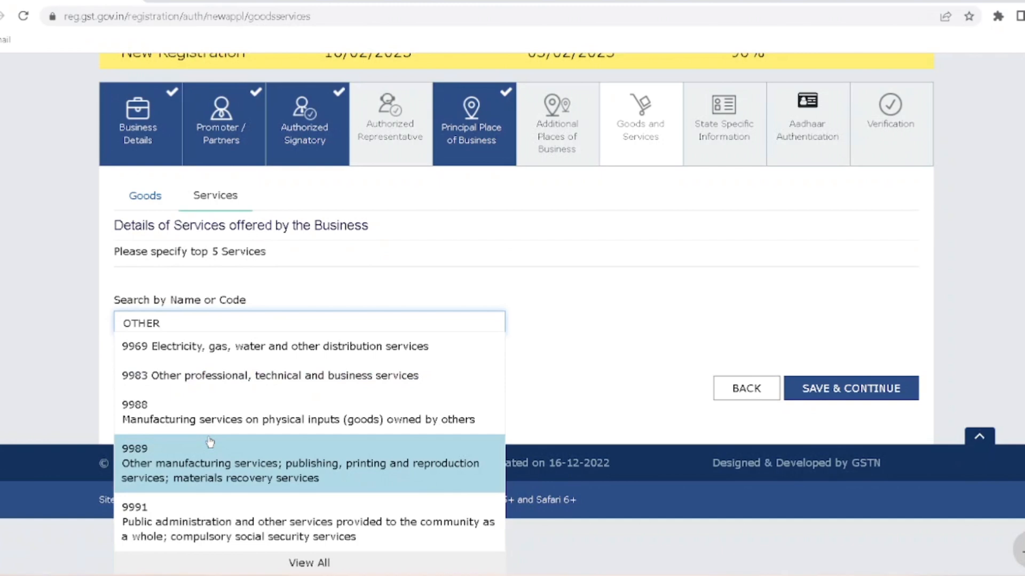
click(295, 561)
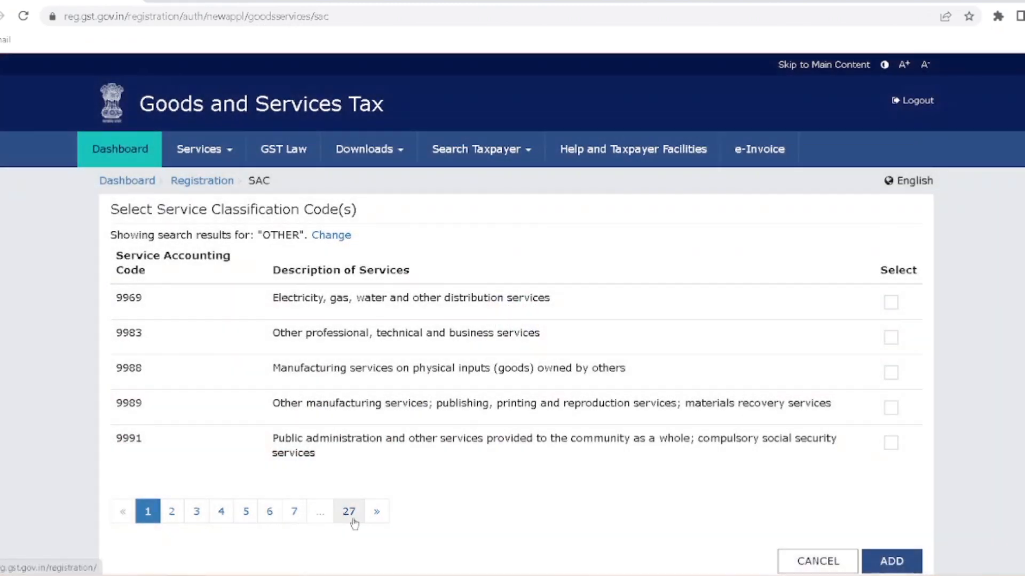
click(350, 512)
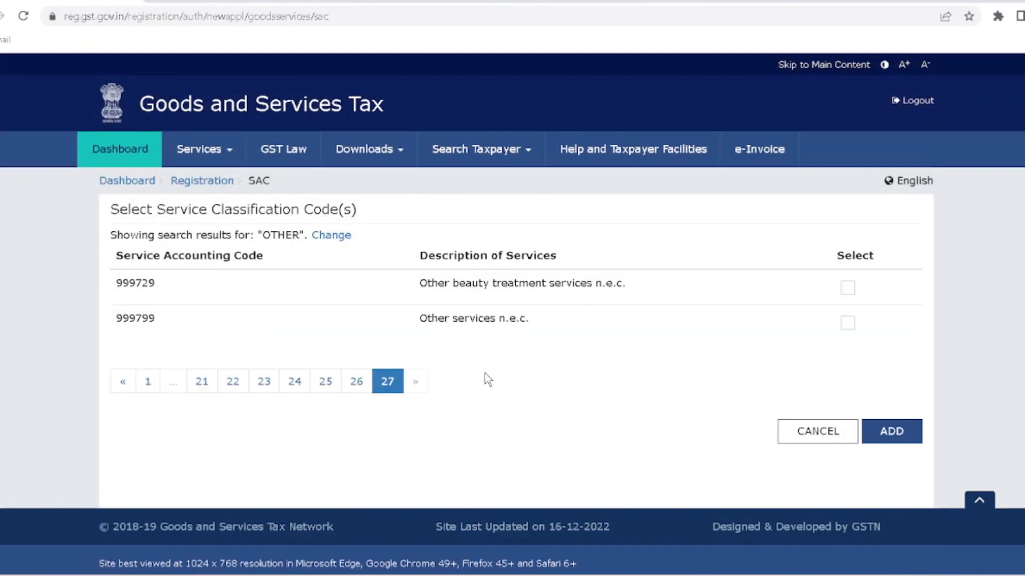
click(848, 323)
click(894, 430)
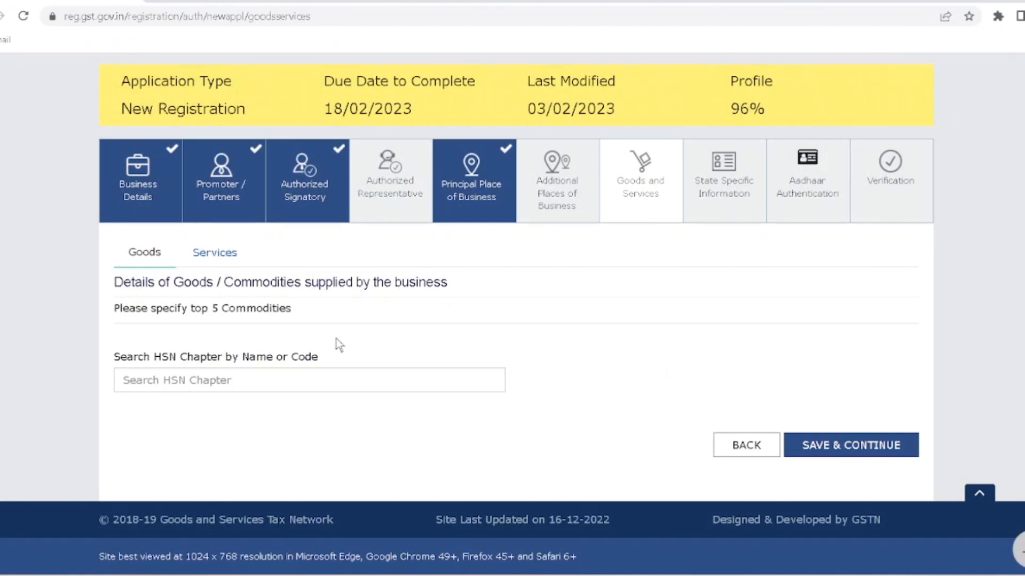
- Review the Services list and the goods details showing HSN 98049000
click(214, 257)
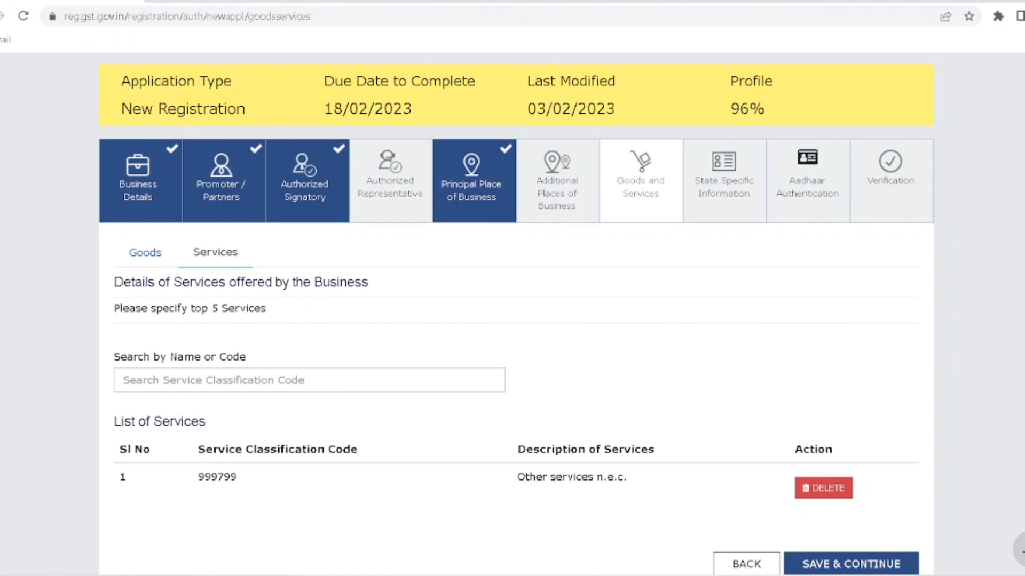
drag(188, 308, 266, 309)
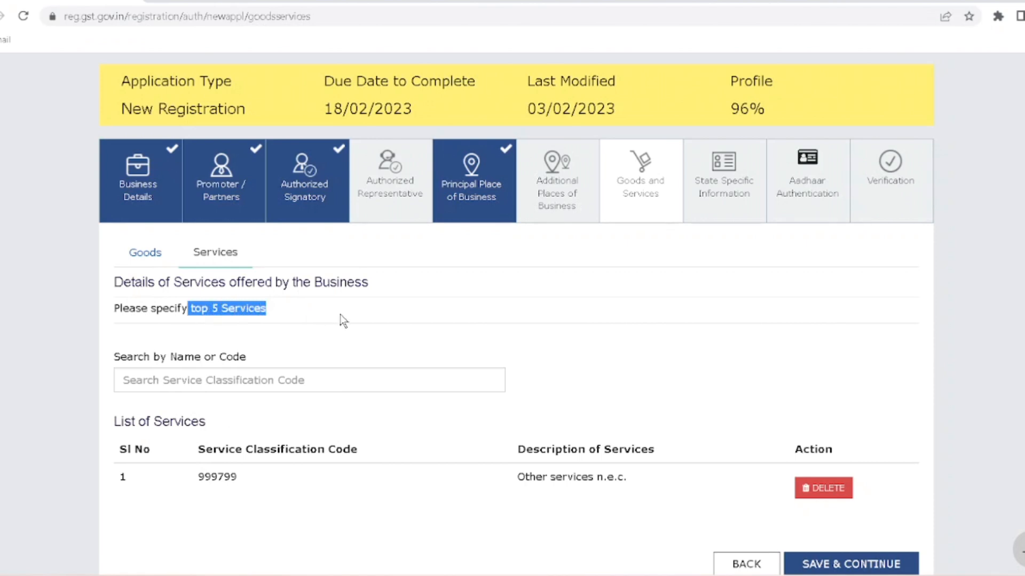
click(163, 260)
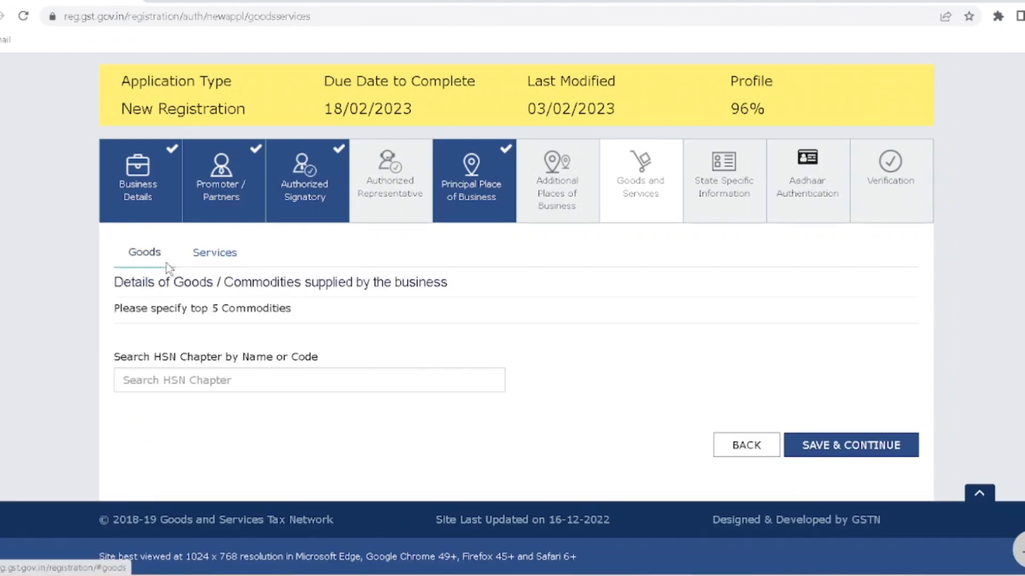
click(216, 265)
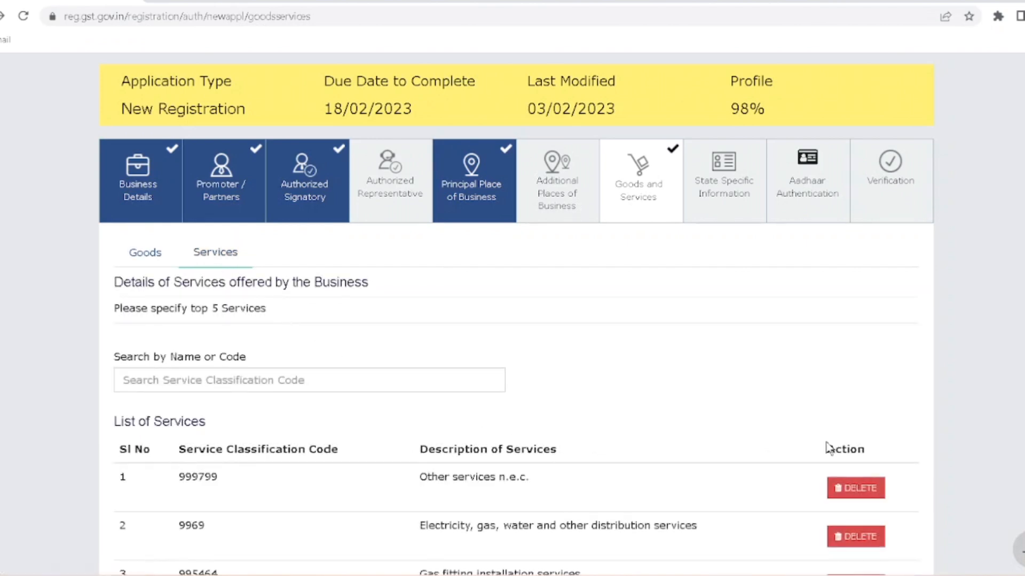
click(140, 254)
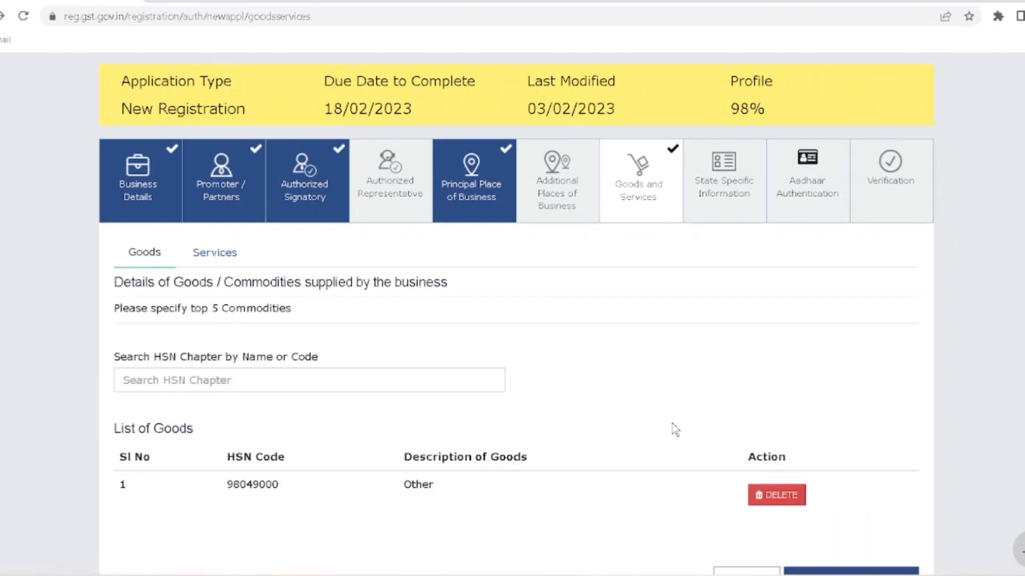
scroll(670, 423, down, 2)
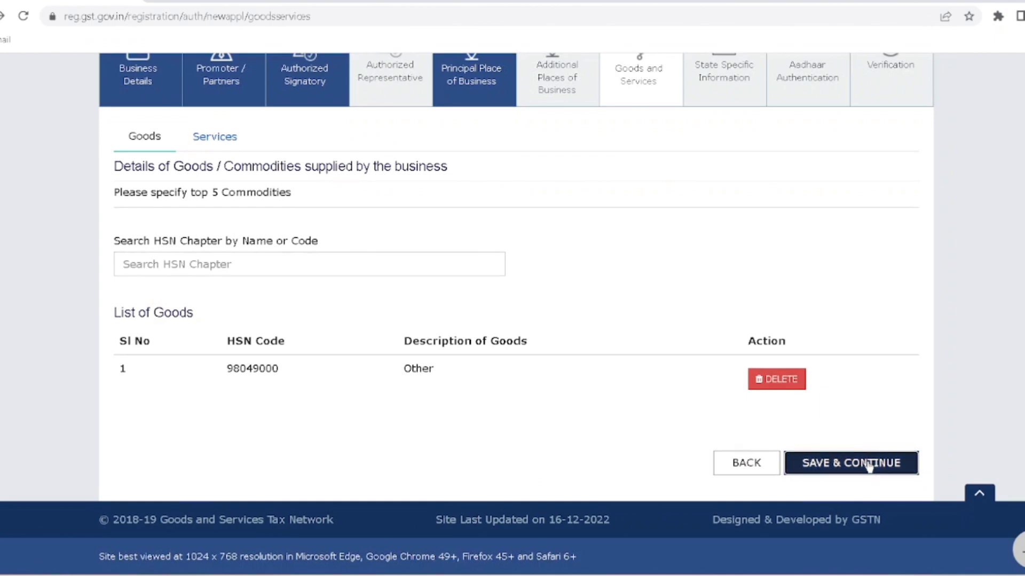
- Save the Goods and Services and State Specific Information steps
click(869, 464)
scroll(681, 388, down, 2)
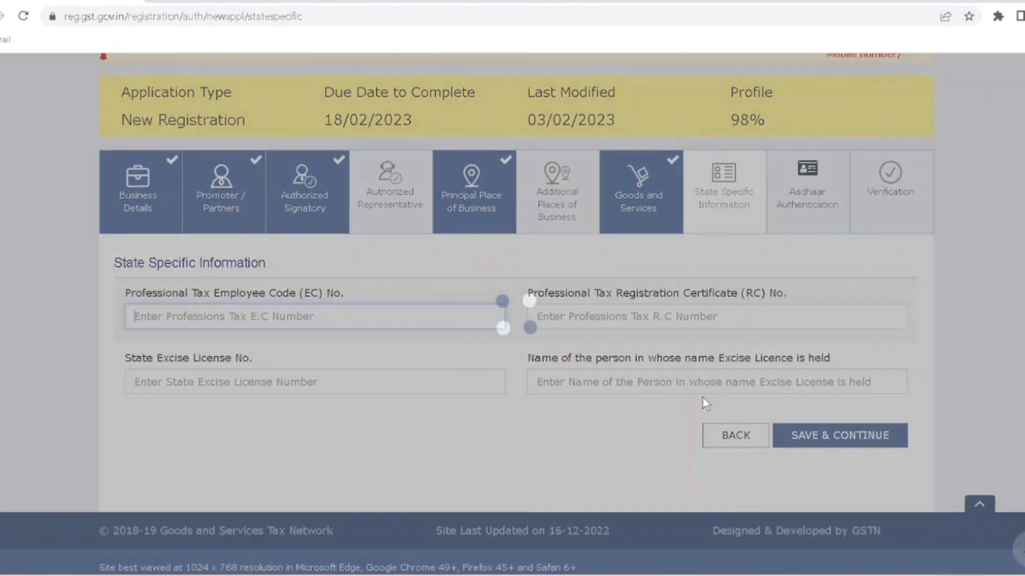
click(869, 431)
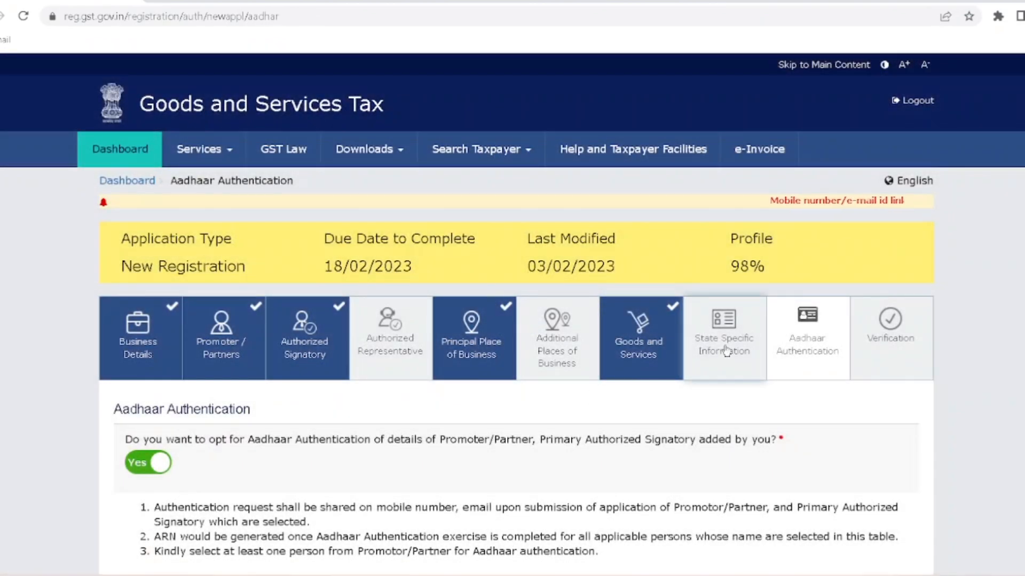
click(720, 345)
scroll(677, 365, down, 2)
click(809, 436)
scroll(683, 427, down, 7)
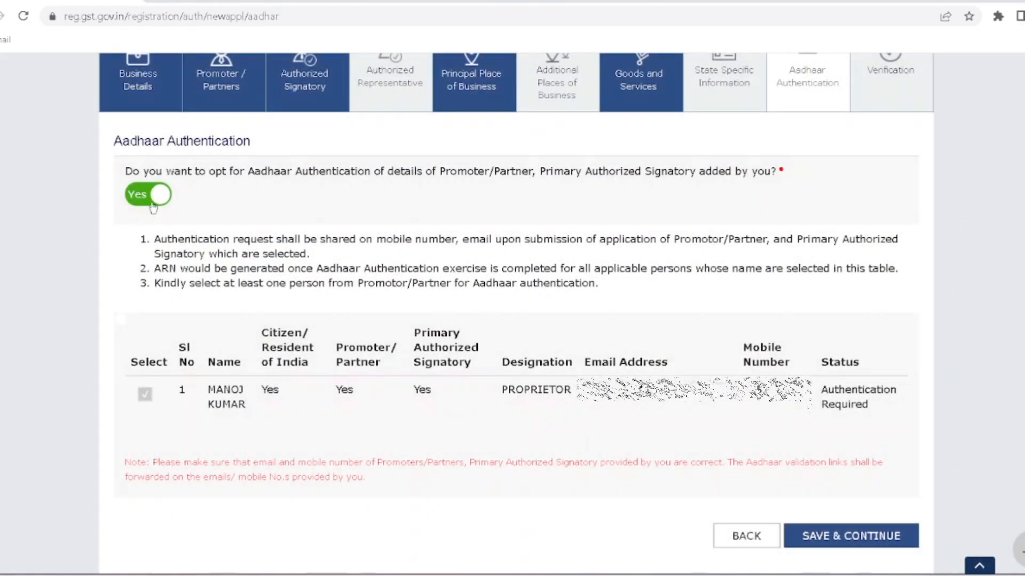
- Keep Aadhaar authentication at Yes, save it and proceed to Verification
click(150, 196)
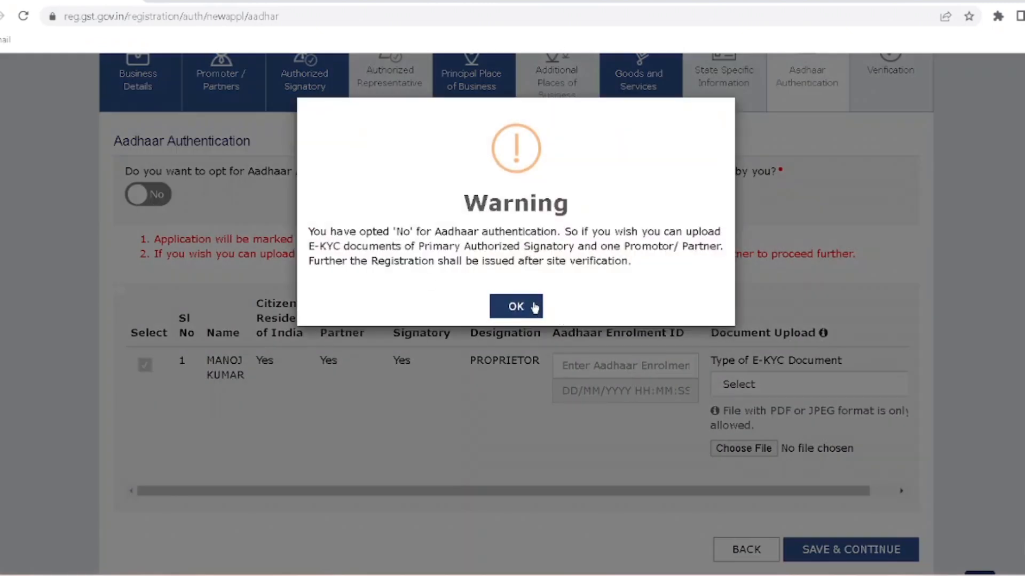
click(535, 308)
click(155, 196)
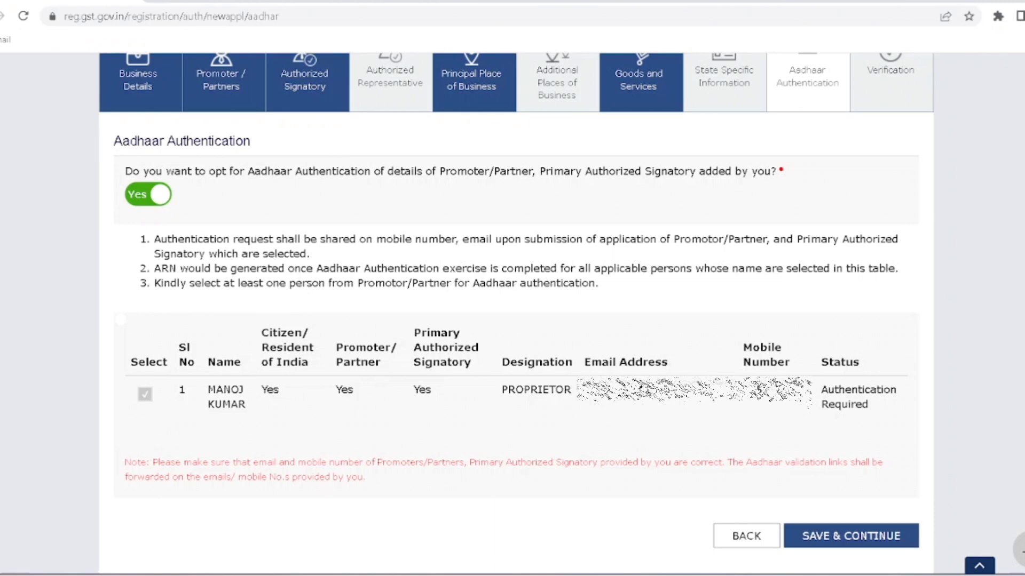
click(865, 532)
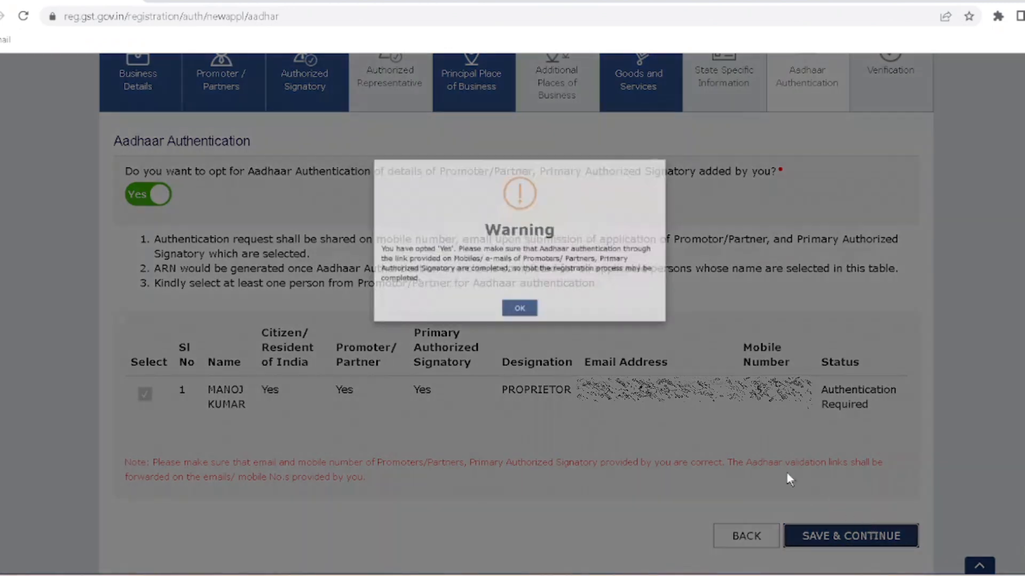
click(514, 321)
scroll(171, 336, down, 3)
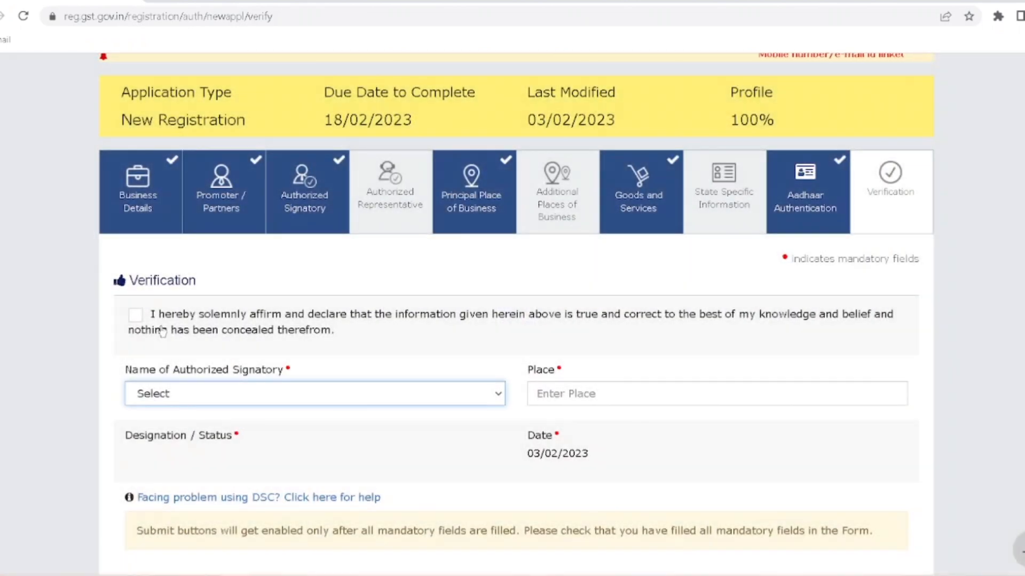
- Tick the declaration, choose PROPRIETOR as signatory, enter place SIROHI and submit with EVC
click(163, 331)
click(277, 393)
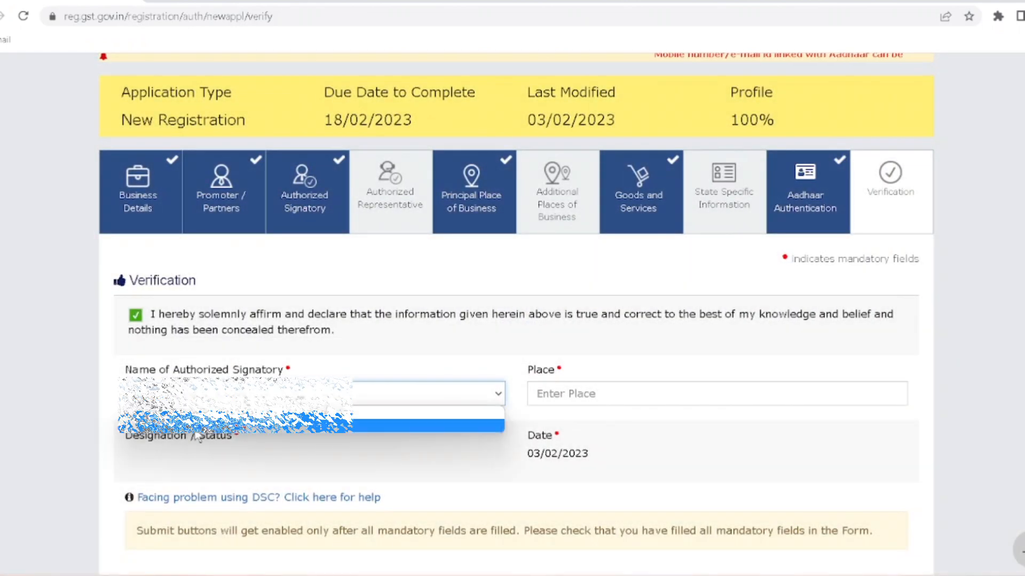
click(281, 421)
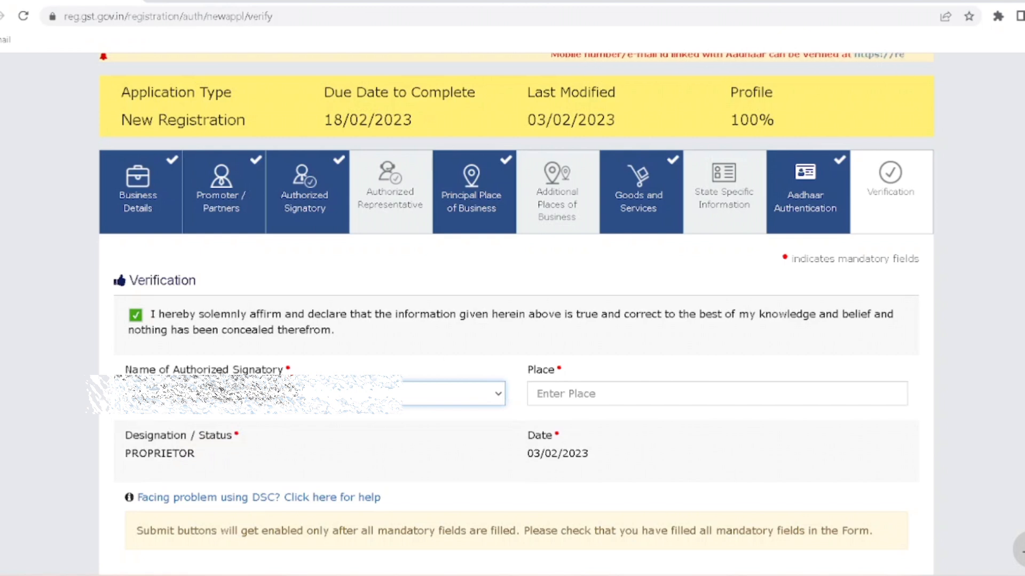
click(576, 394)
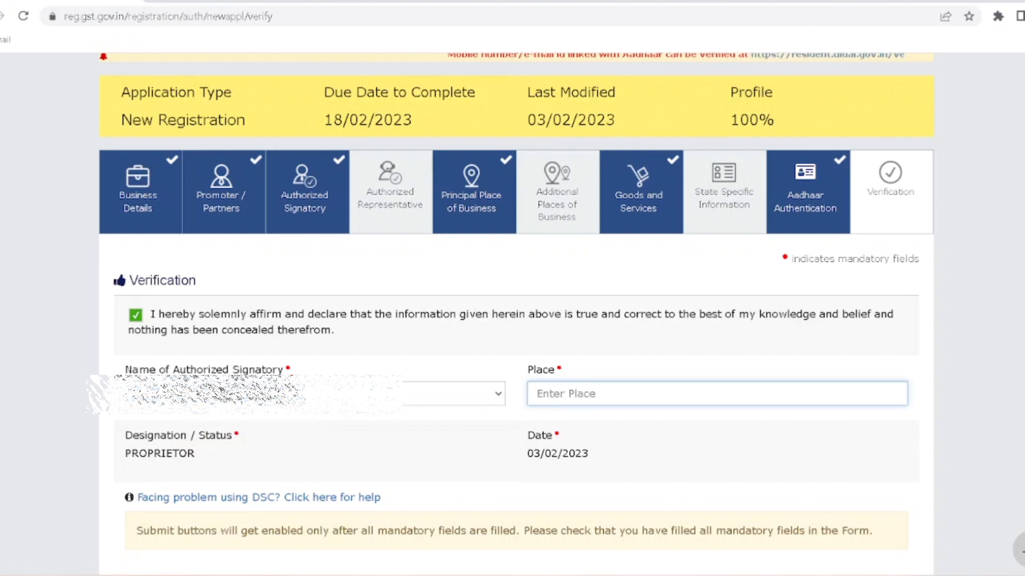
text(SIROHI)
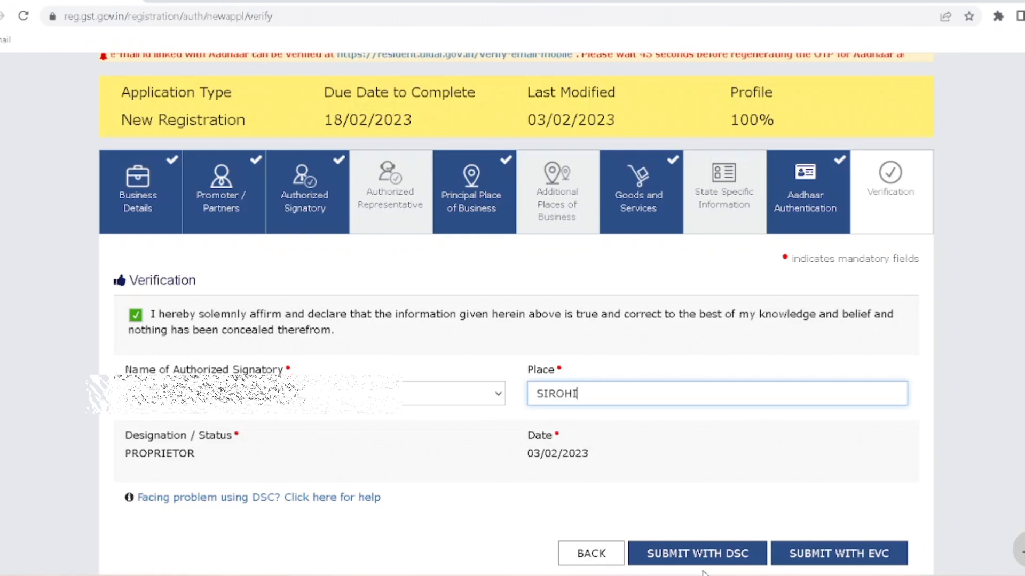
click(829, 556)
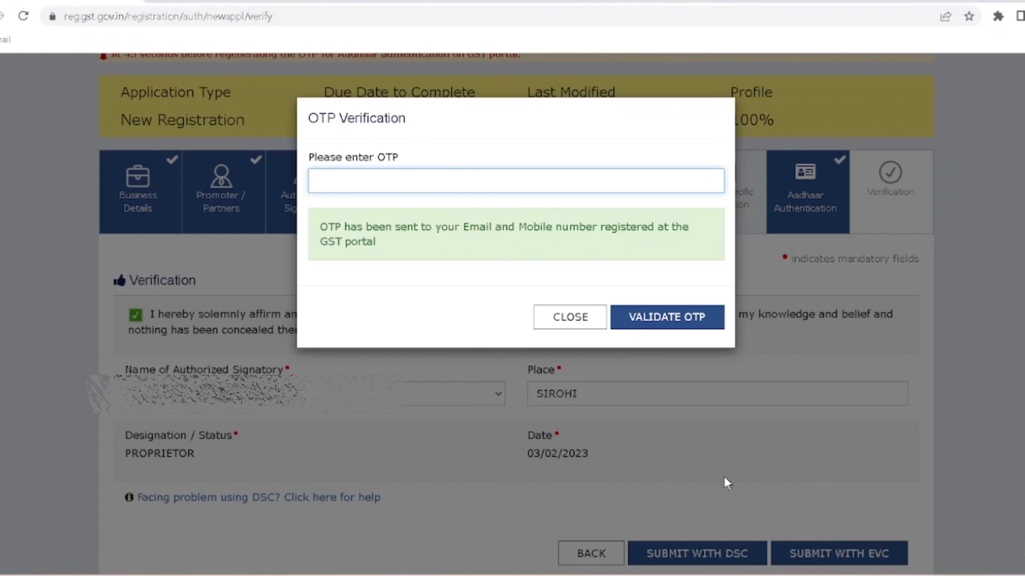
- Enter the received one-time password and validate it to submit the application
click(422, 182)
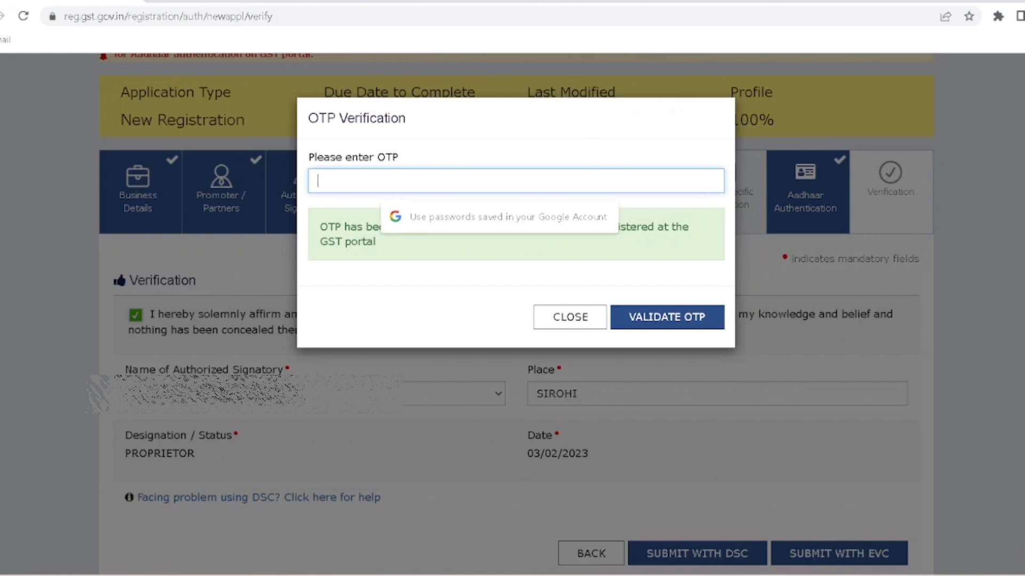
text(•••)
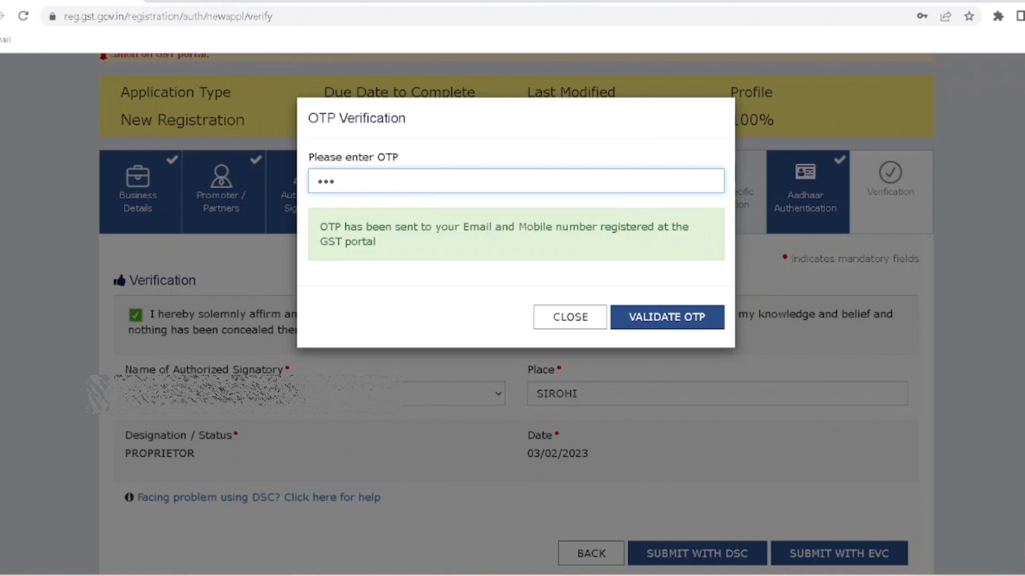
text(•••)
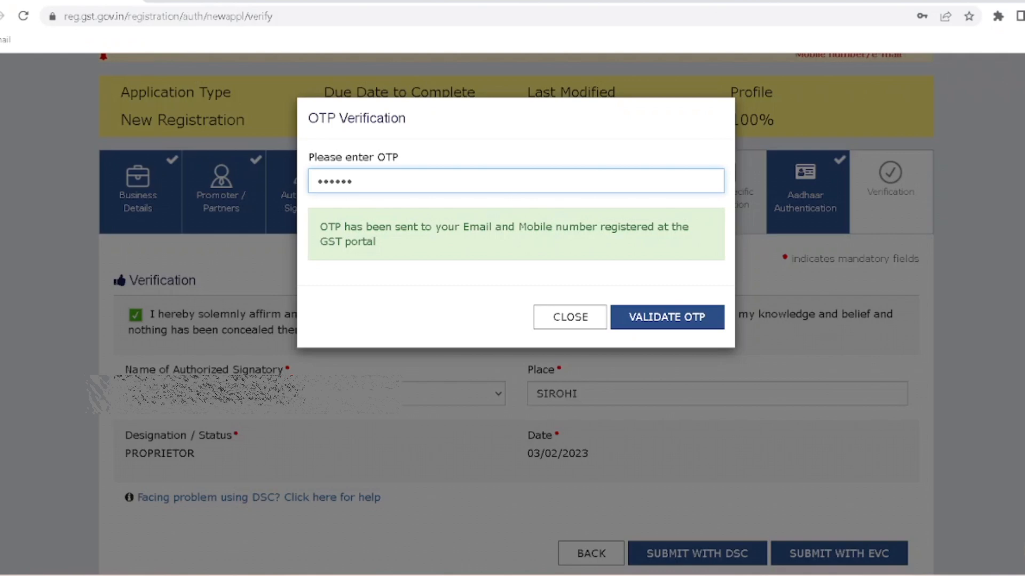
click(649, 324)
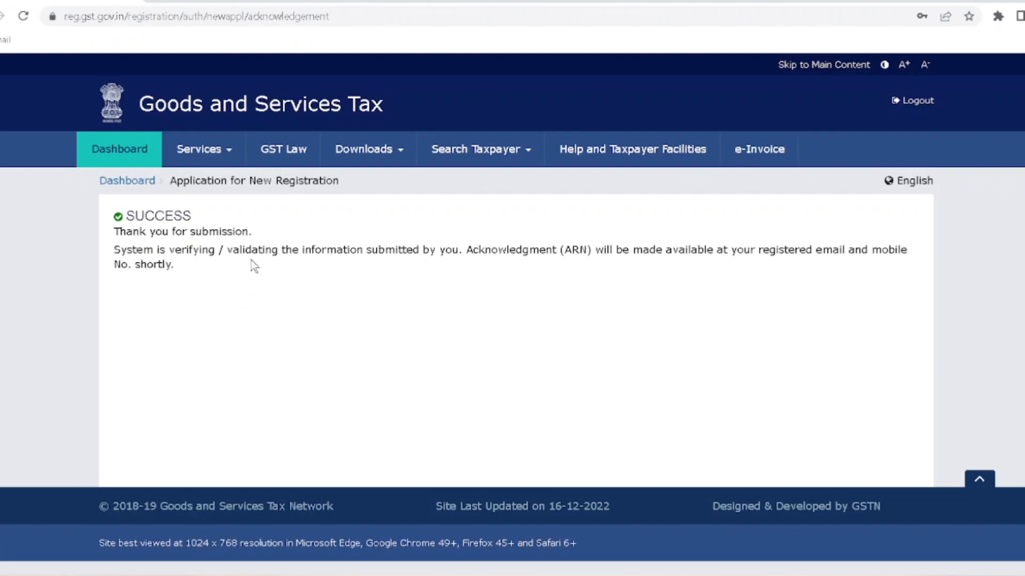
- Read through the SUCCESS acknowledgement saying the ARN will be sent to email and mobile
drag(316, 252, 400, 273)
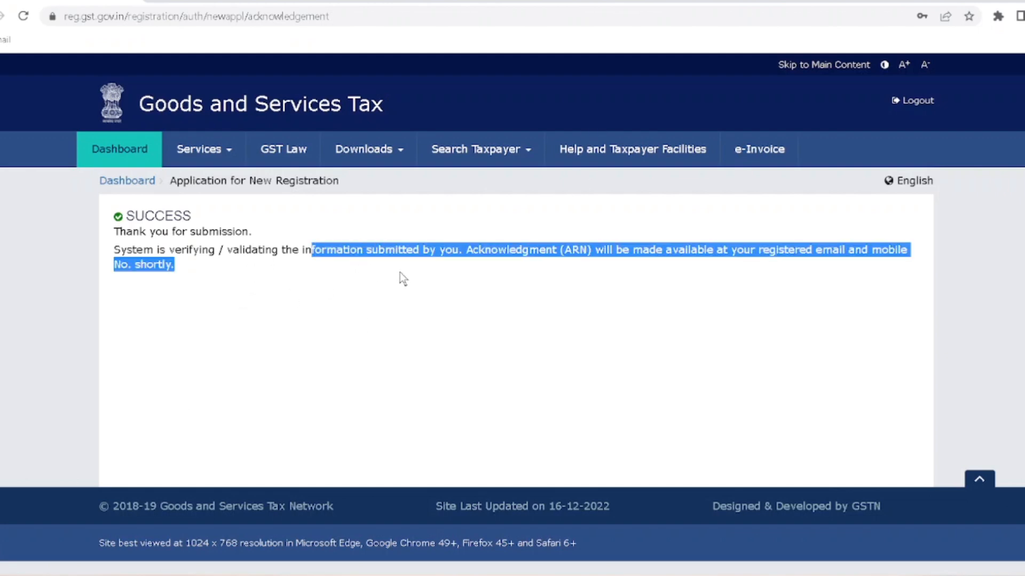
click(399, 272)
drag(541, 255, 839, 243)
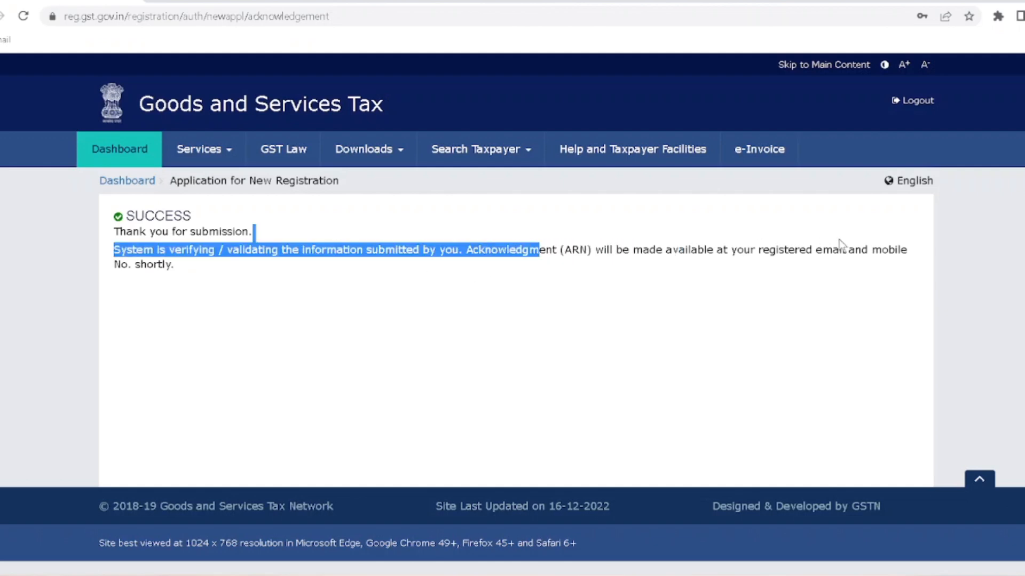
click(840, 243)
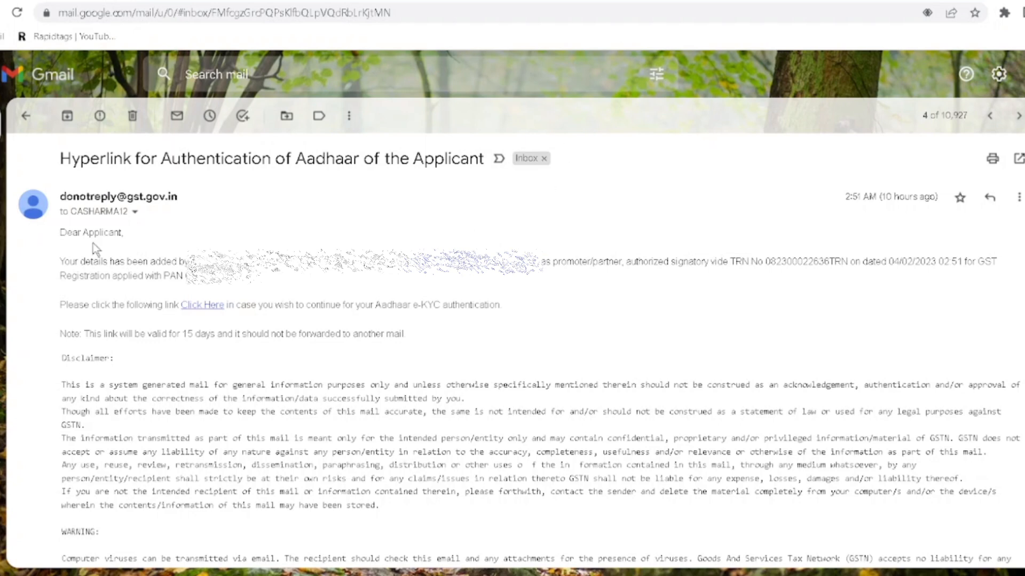
- Open the 'Click Here' link in the Aadhaar authentication e-mail
drag(60, 158, 499, 158)
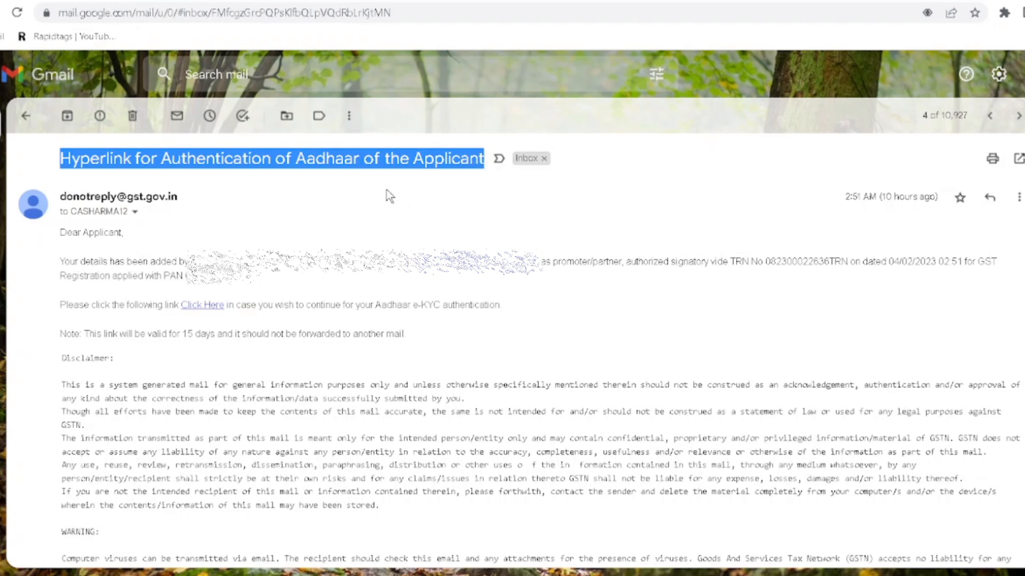
click(63, 292)
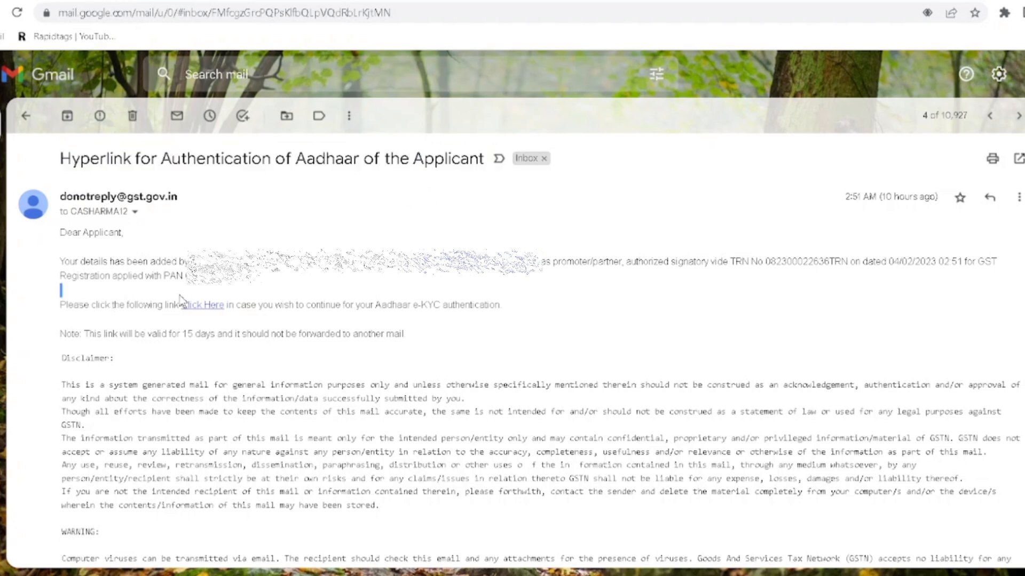
click(204, 305)
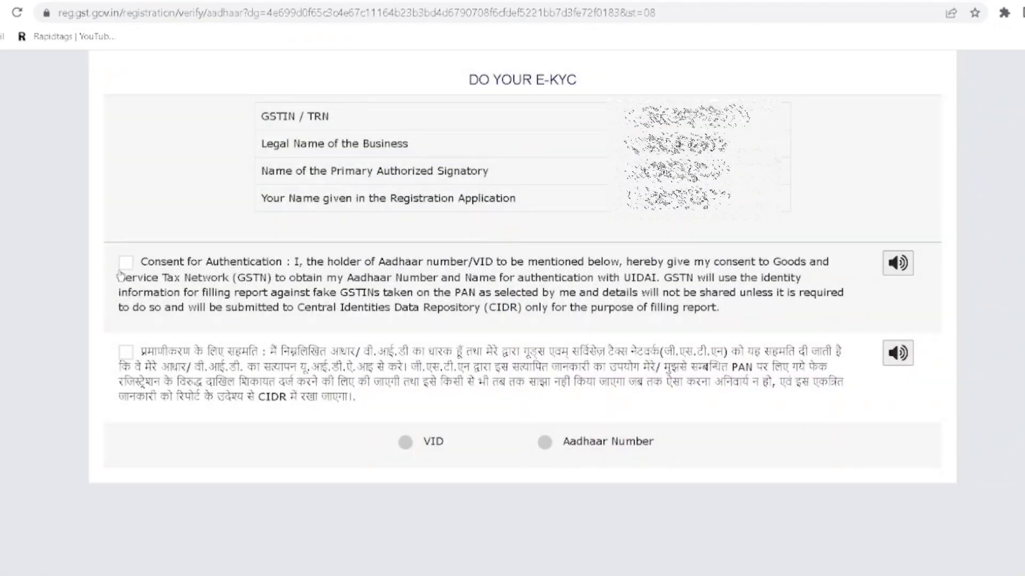
- Give English consent, enter the Aadhaar number and validate it to request an OTP
click(126, 264)
click(545, 443)
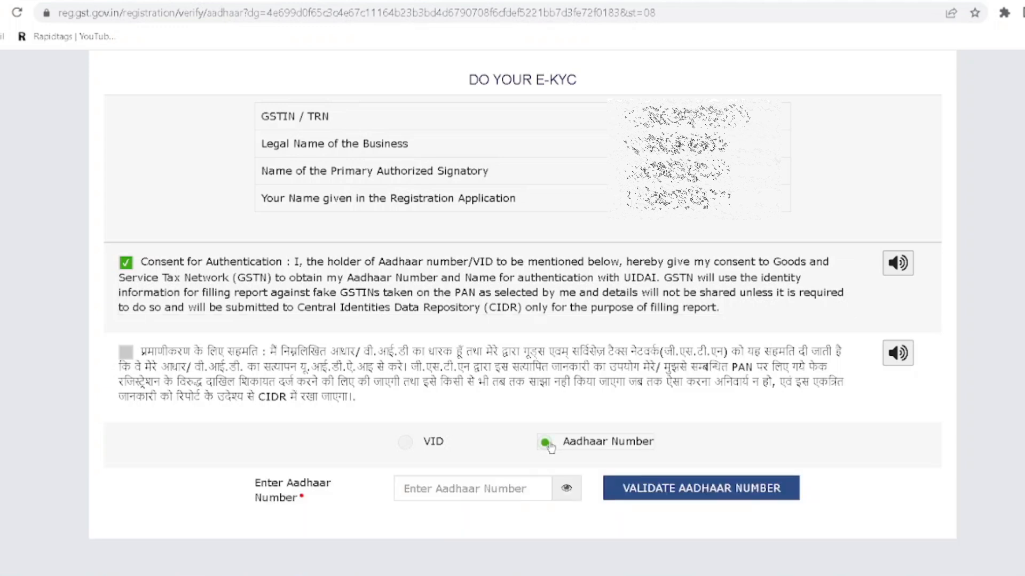
click(473, 489)
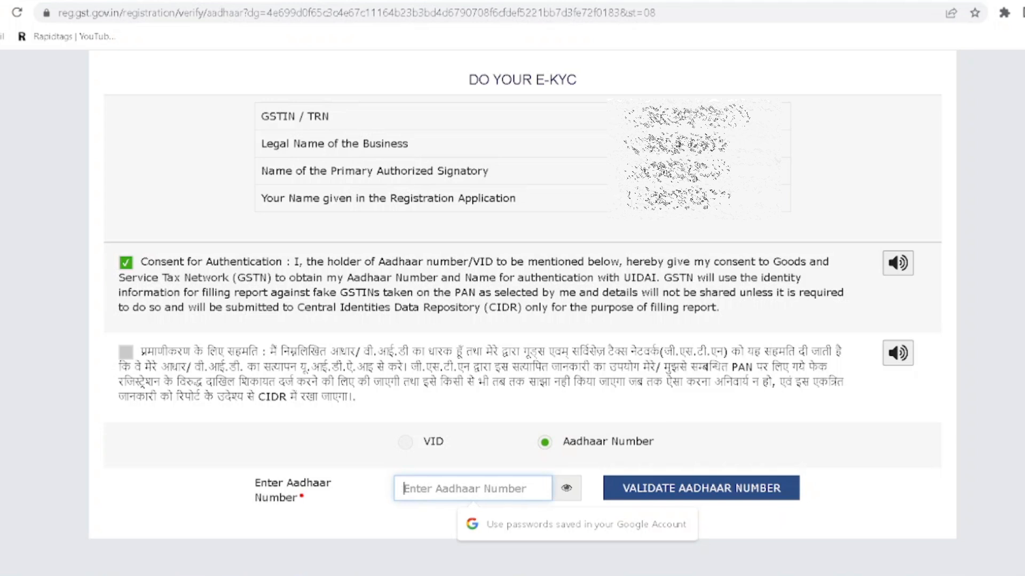
text(••••••••••••)
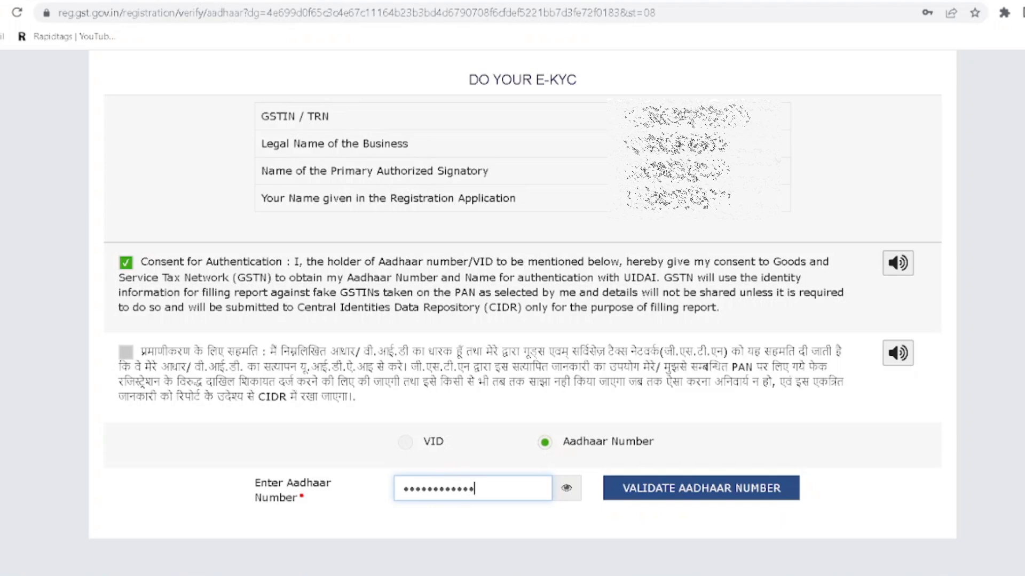
click(693, 480)
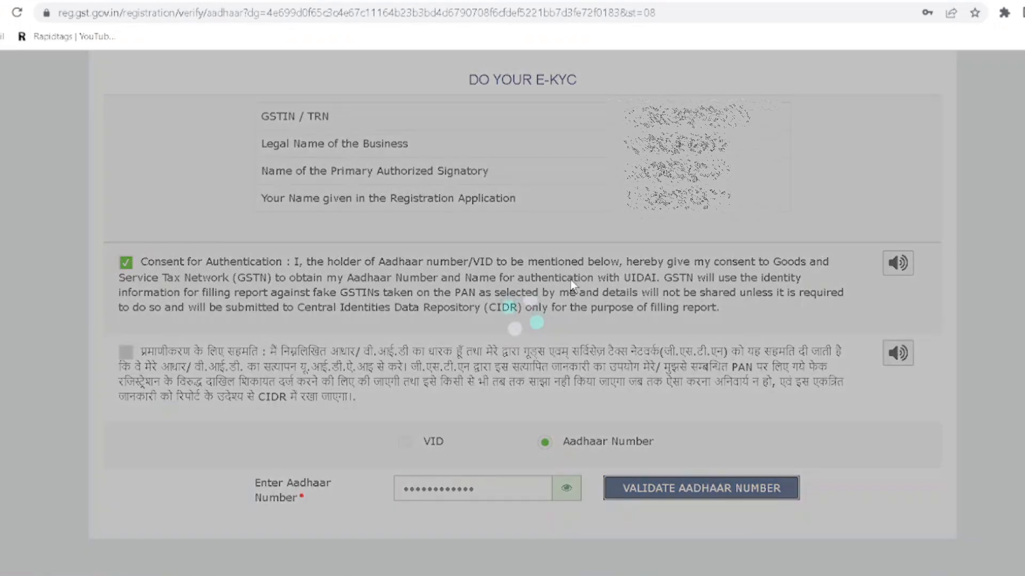
- Enter the OTP received for Aadhaar and validate it
scroll(397, 437, down, 3)
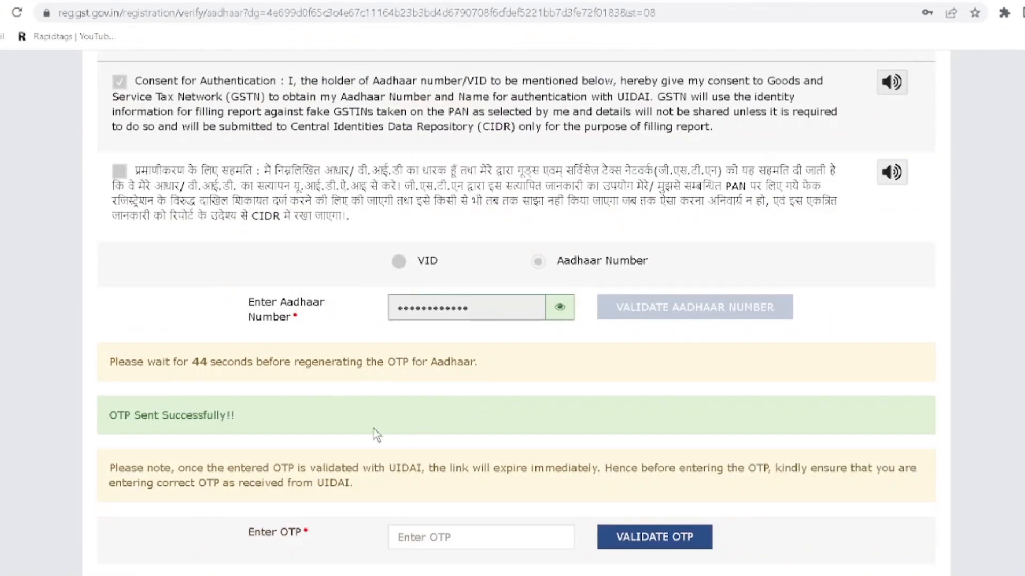
drag(190, 362, 486, 362)
drag(109, 416, 299, 427)
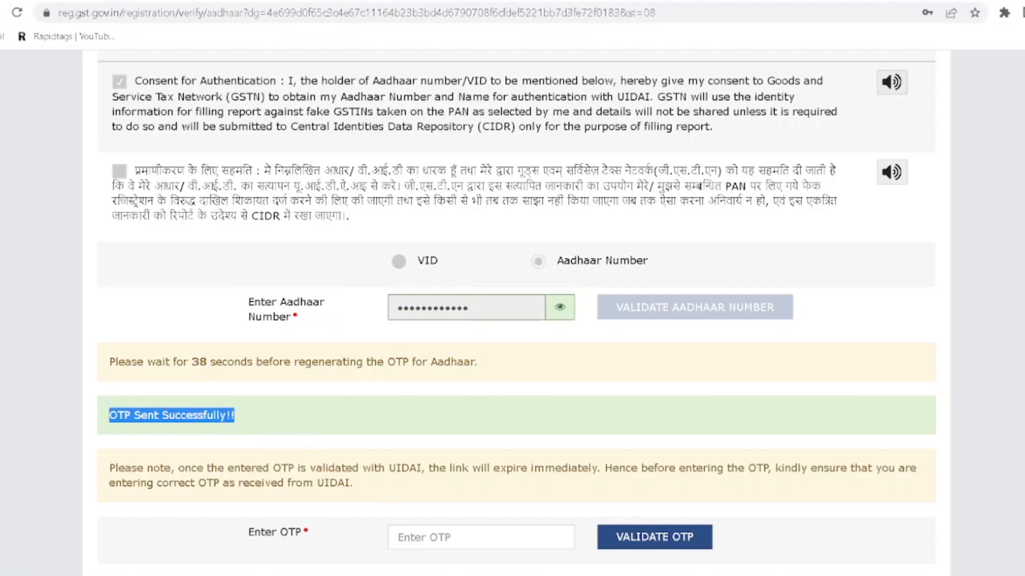
click(455, 538)
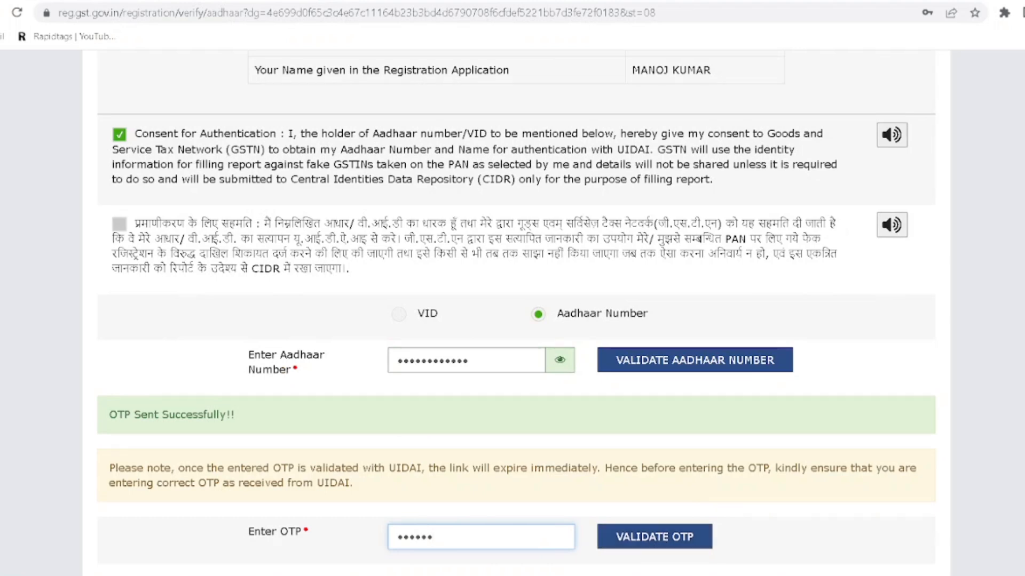
click(681, 537)
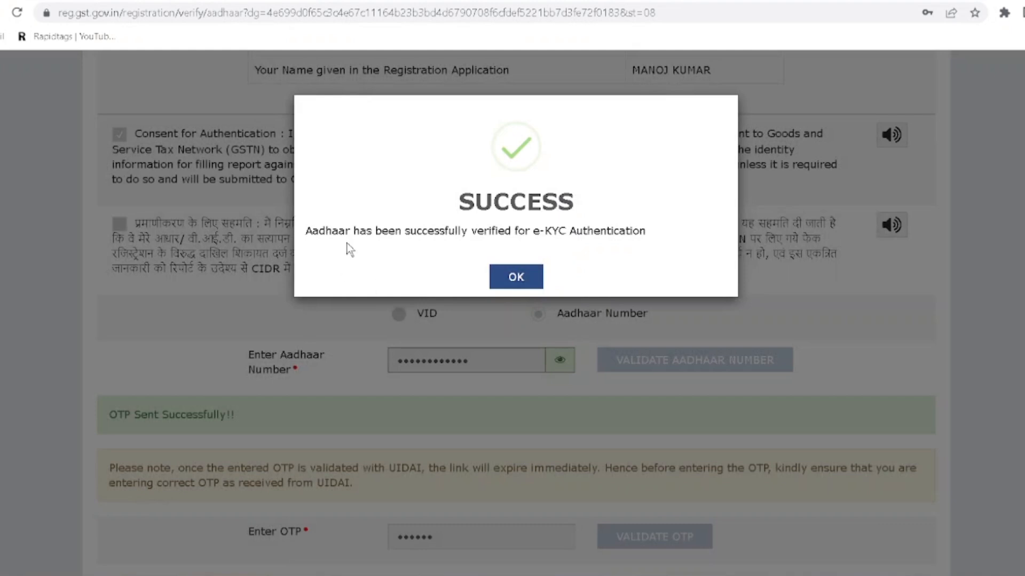
- Dismiss the e-KYC SUCCESS dialog, review the Aadhaar holder details, and return to the Gmail inbox
drag(306, 230, 372, 231)
click(564, 219)
click(516, 278)
scroll(517, 278, down, 5)
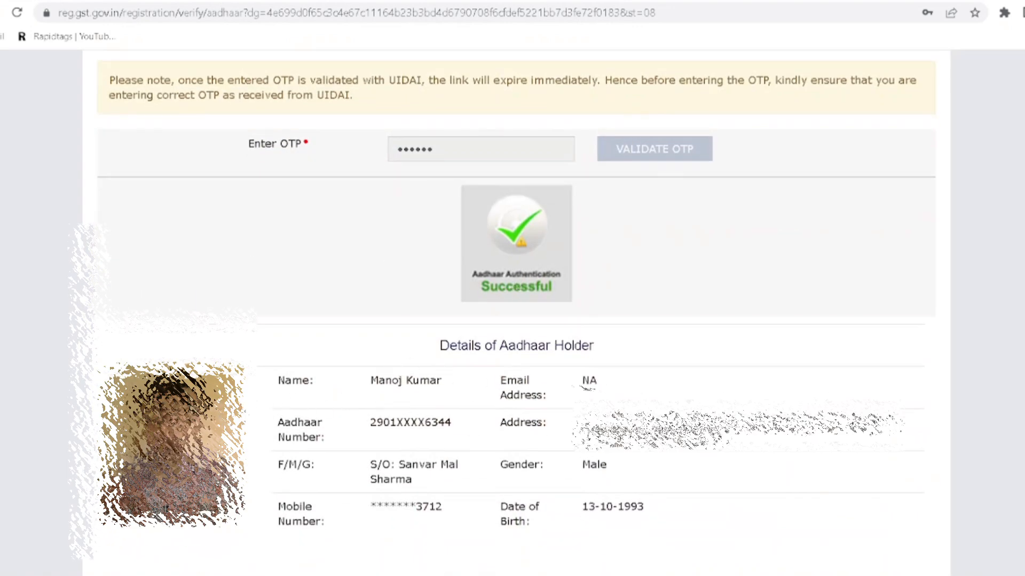
drag(370, 380, 638, 507)
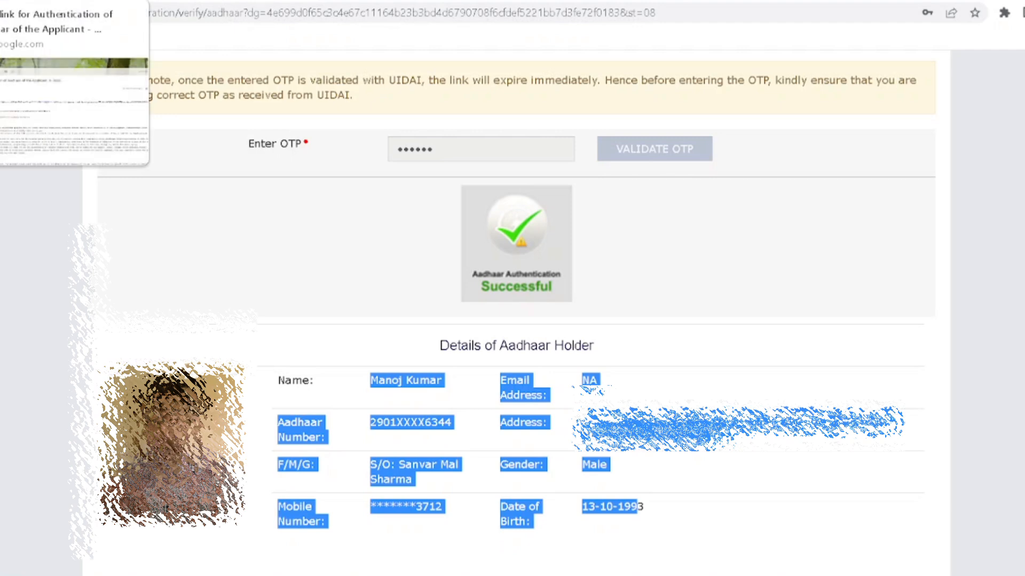
click(75, 1)
click(26, 115)
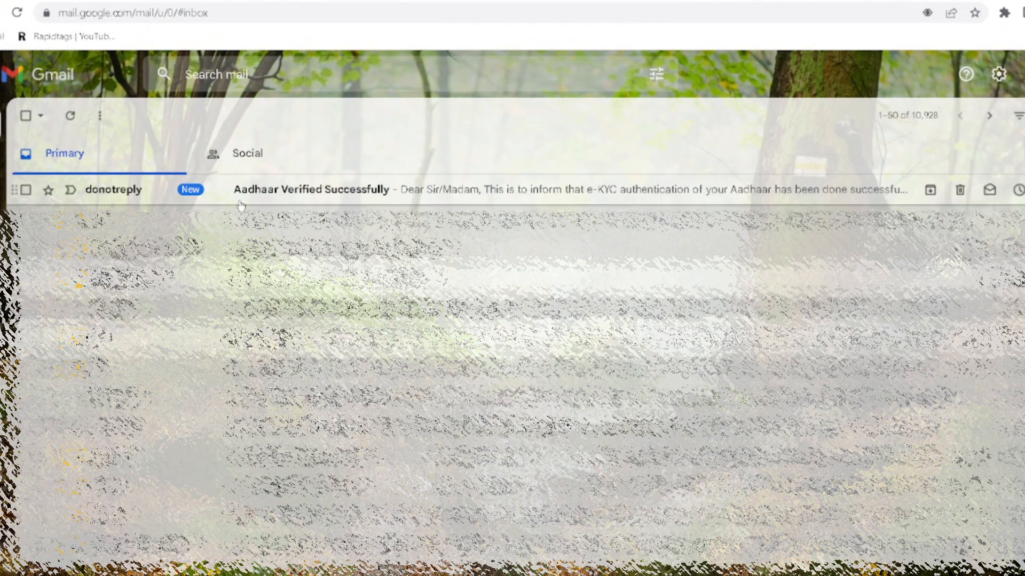
- Read the 'Aadhaar Verified Successfully' email, then go back to the inbox list
click(305, 202)
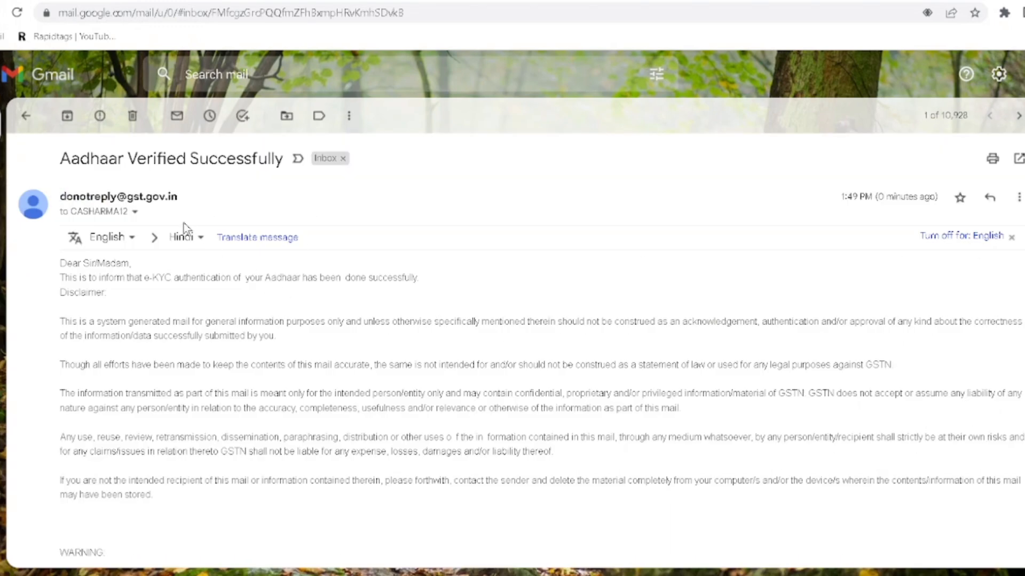
mouse_move(47, 128)
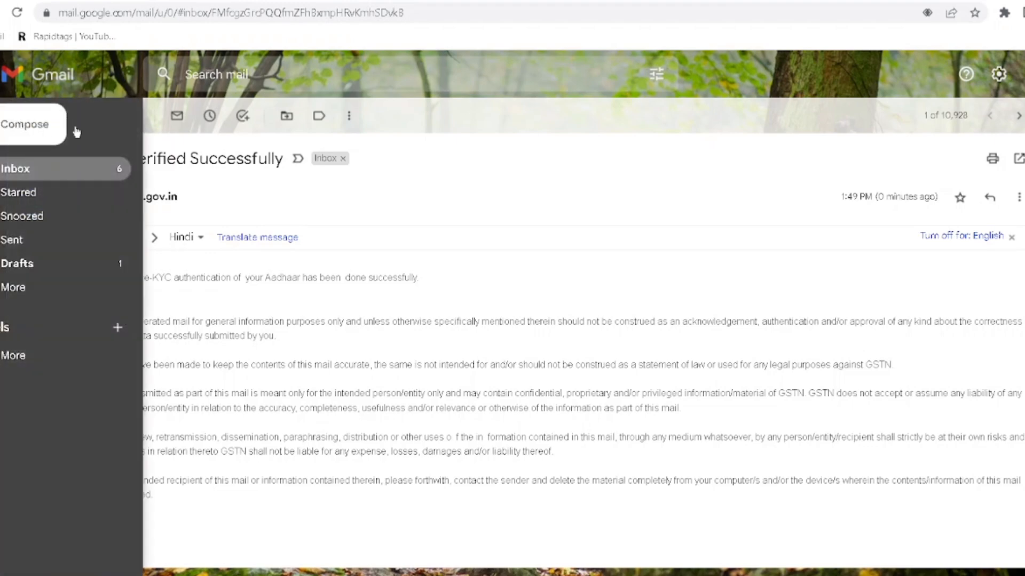
click(24, 115)
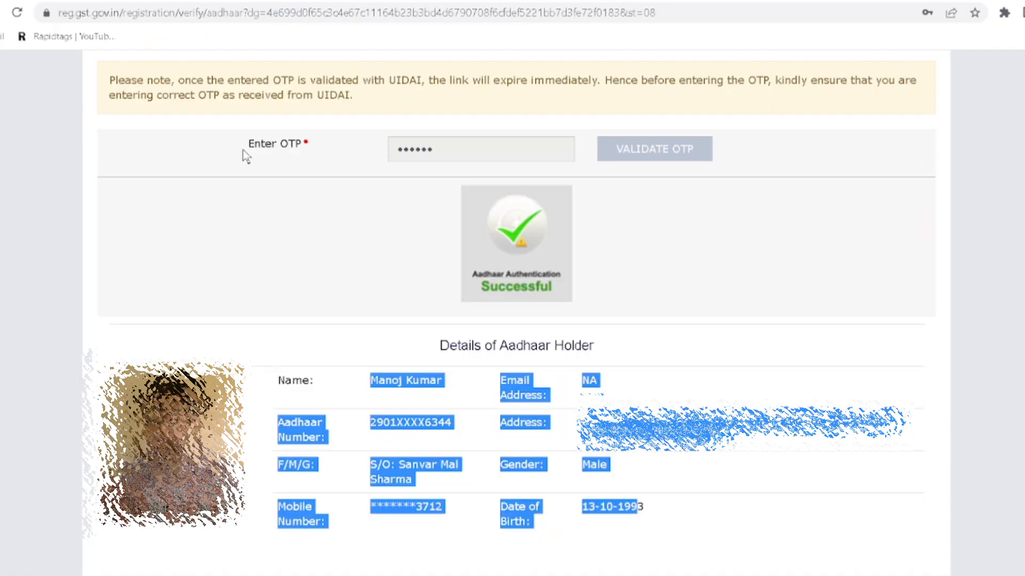
scroll(243, 176, up, 8)
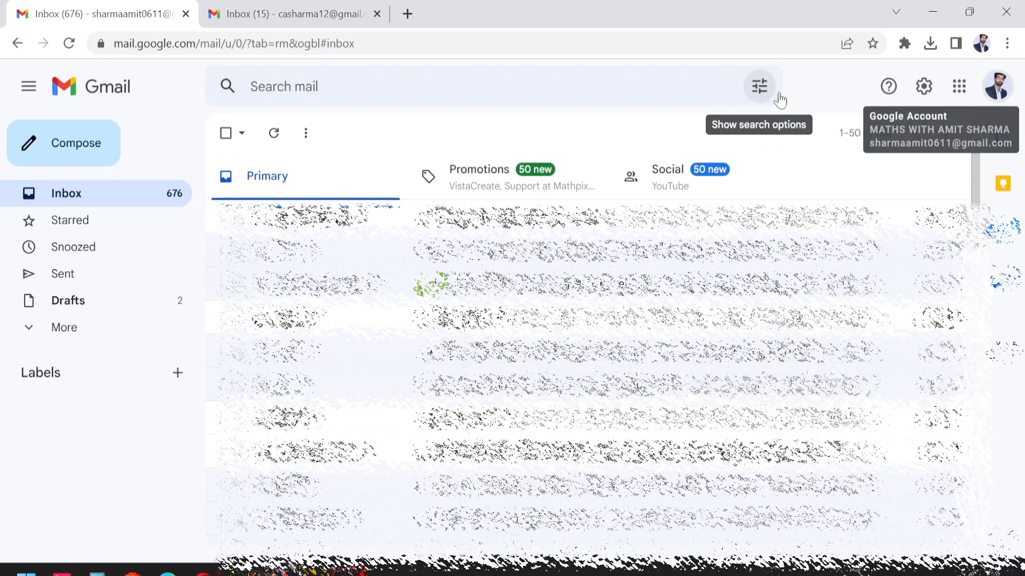
- In the other Gmail account, open 'Welcome to GST Family' and highlight the GSTIN, username and password
click(233, 8)
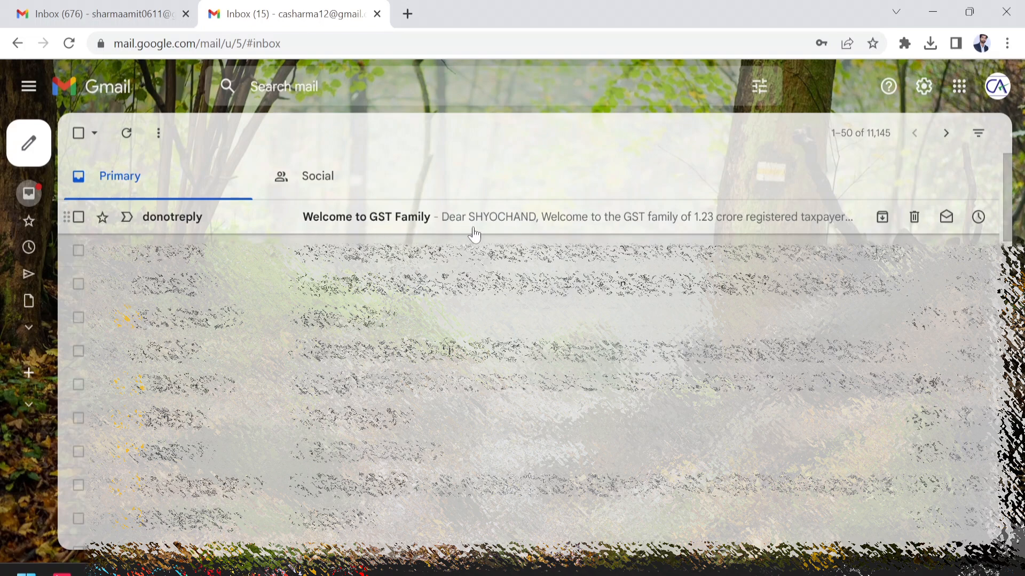
click(489, 221)
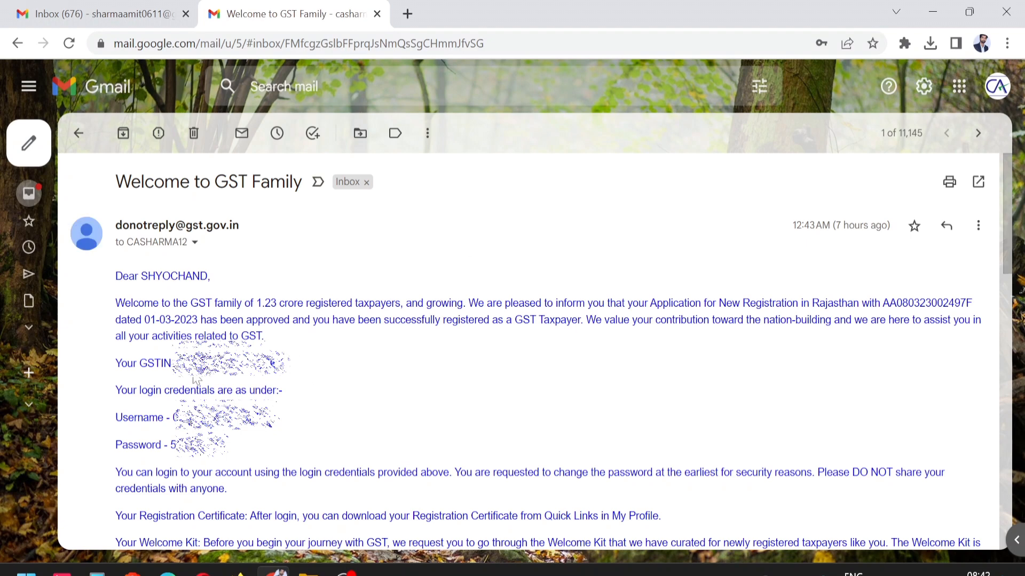
double_click(214, 364)
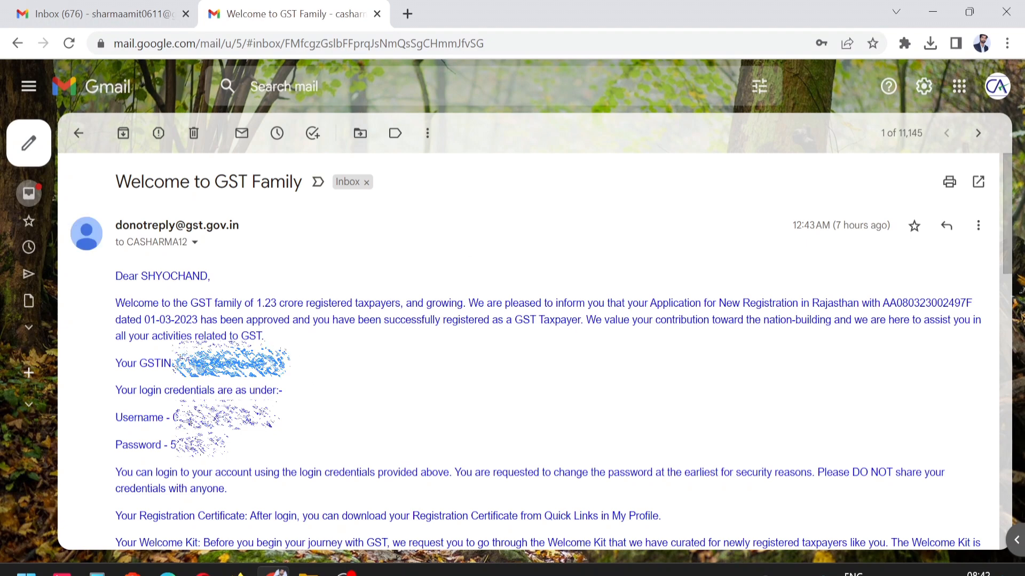
double_click(205, 419)
double_click(204, 445)
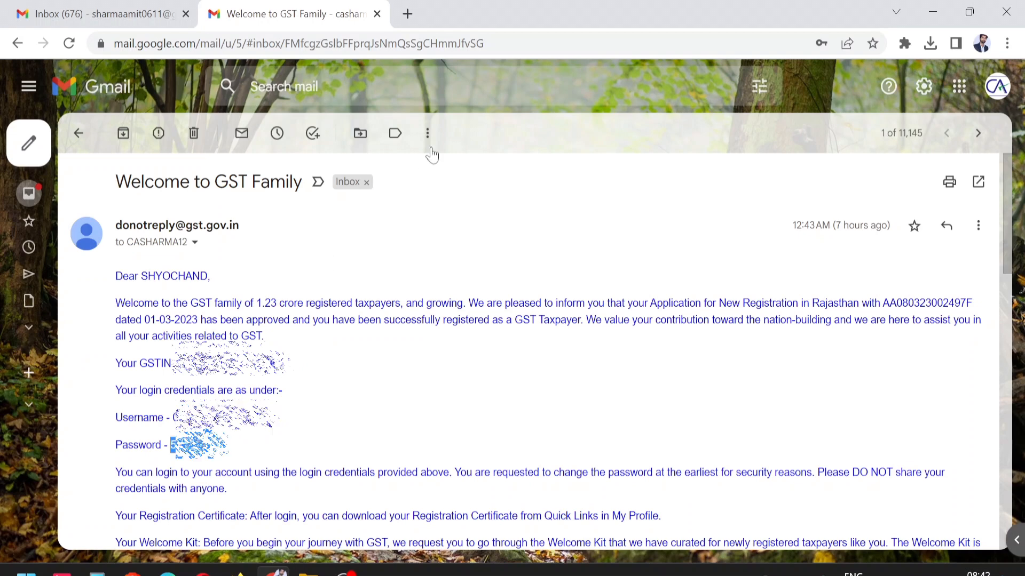
- Load the GST portal home page in a new browser tab
click(407, 13)
text(gst)
key(Return)
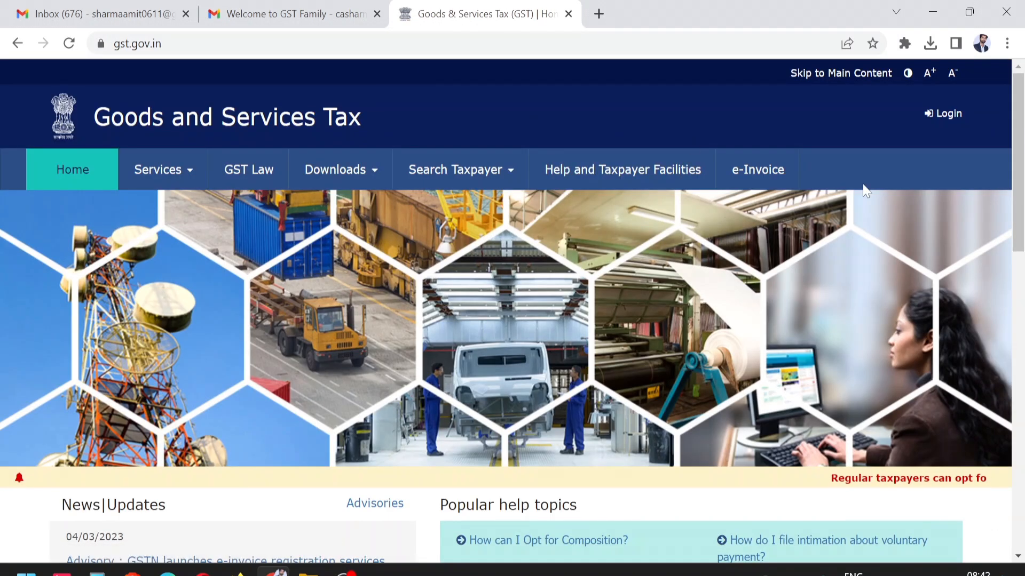
- Go from the GST login form to the first-time user login page
click(946, 118)
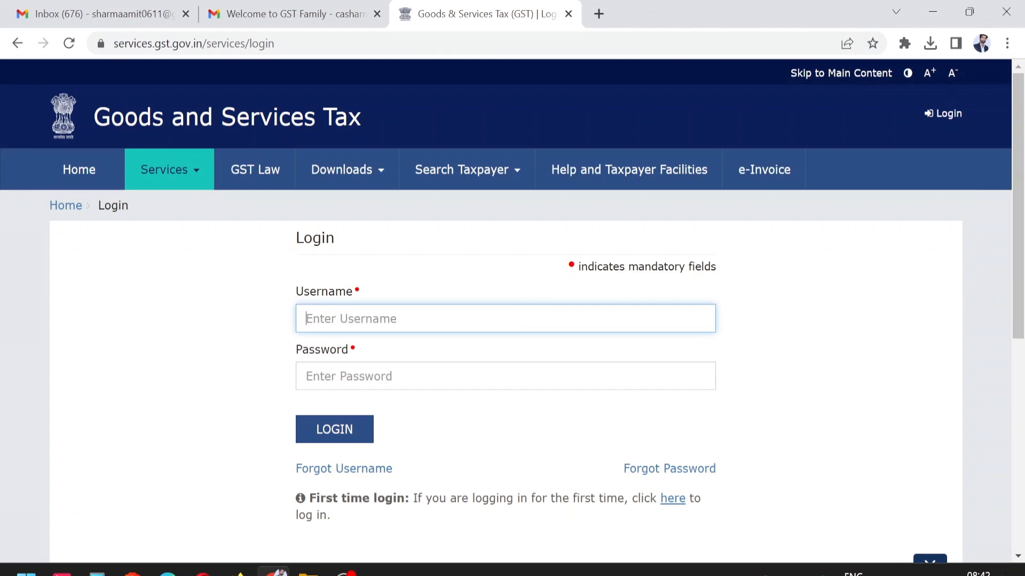
drag(309, 498, 406, 498)
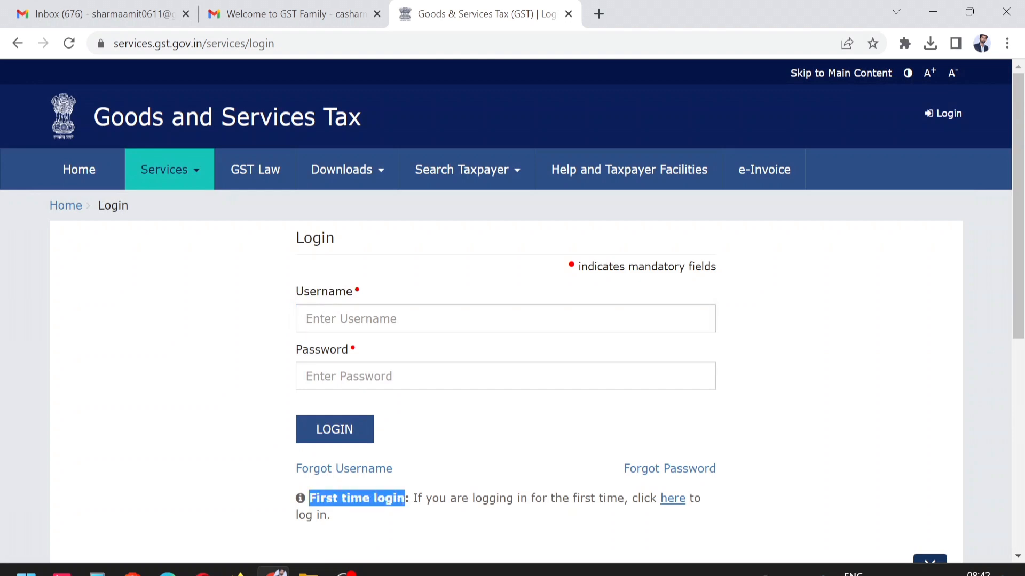
click(672, 500)
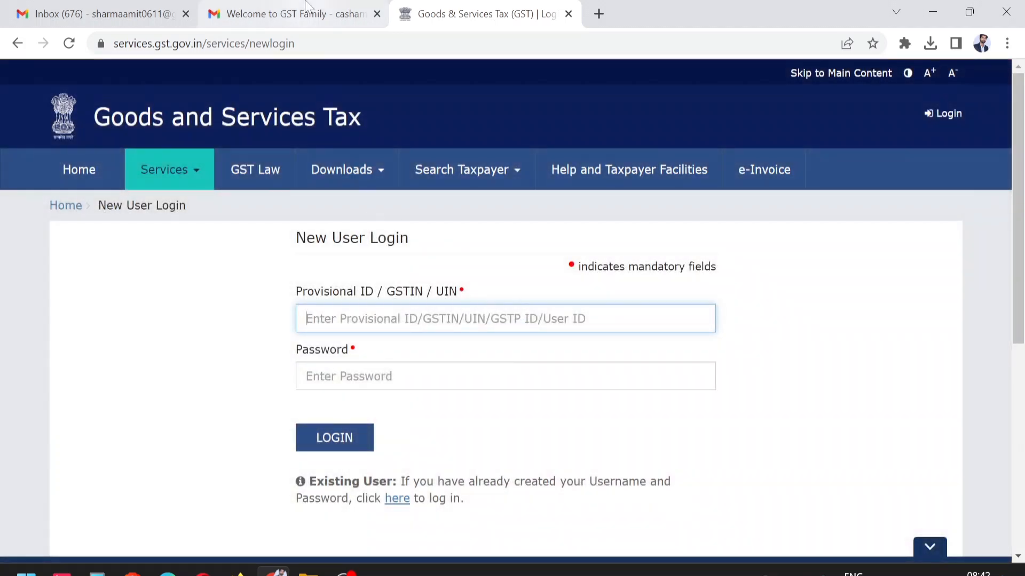
- Paste the emailed provisional username, enter the captcha, and log in
click(306, 7)
double_click(224, 418)
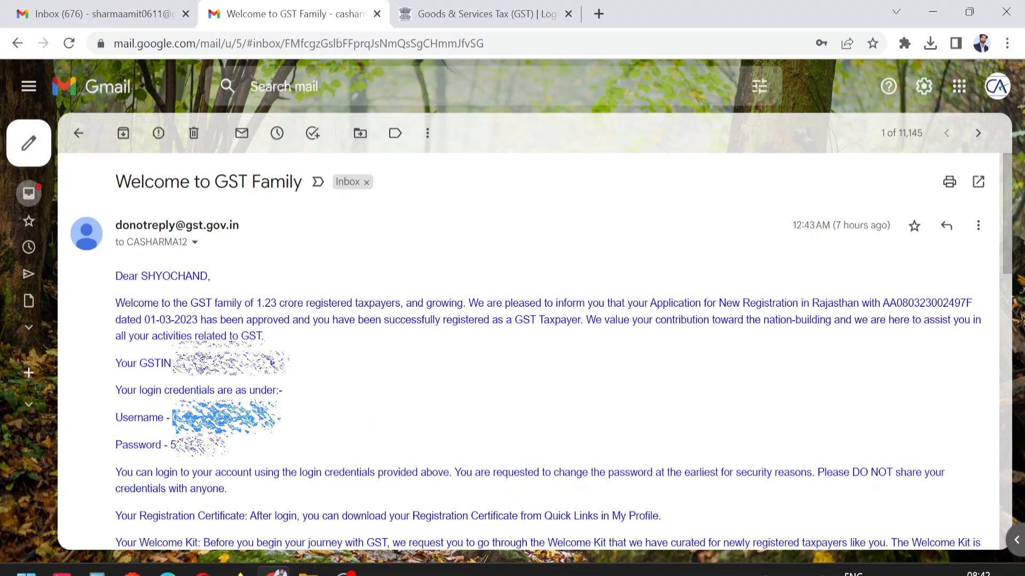
click(453, 10)
key(ctrl+v)
click(373, 434)
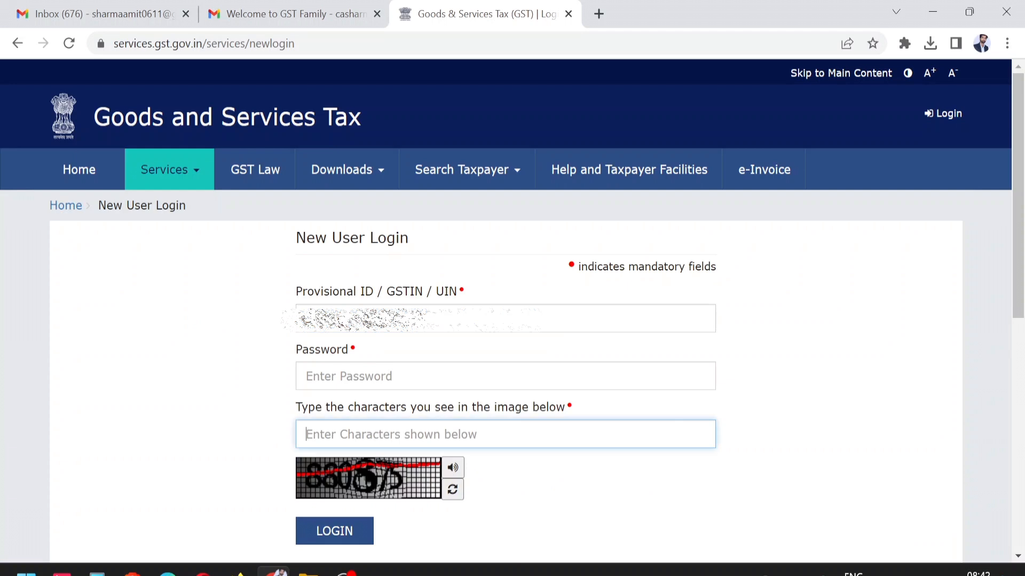
text(880875)
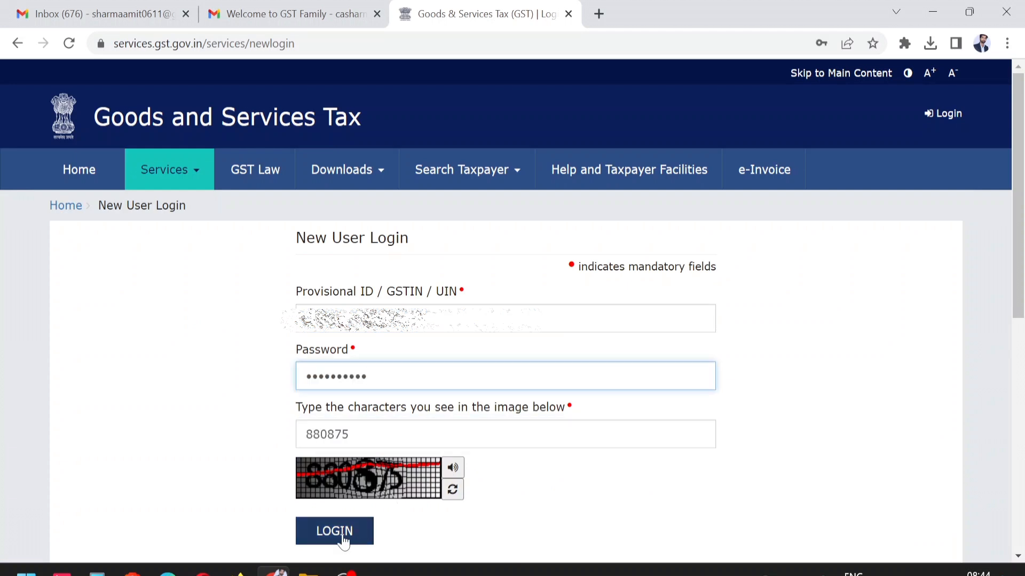
click(340, 533)
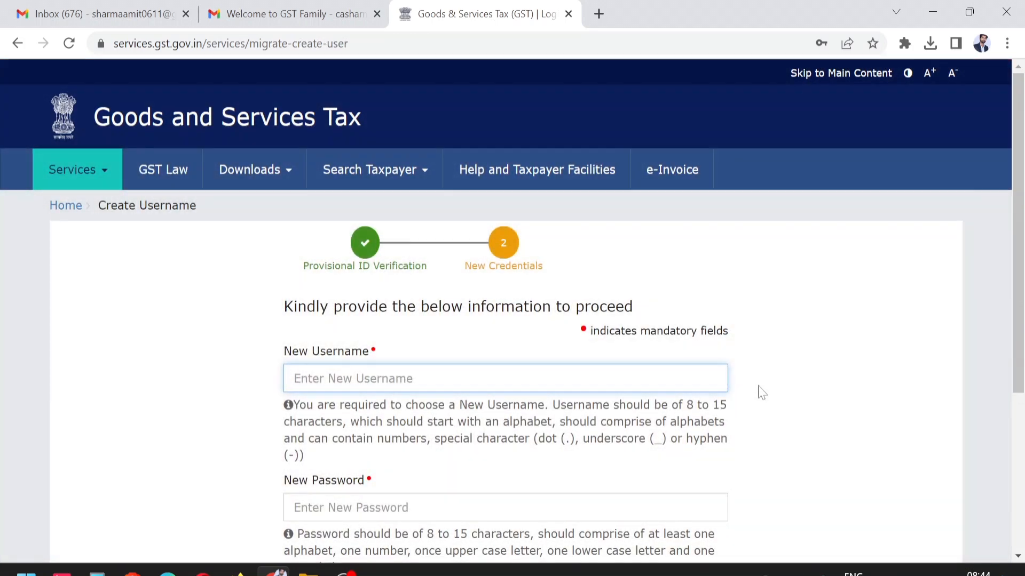
- Fill in a new username, password and confirmation that meet the username rules, and submit them
scroll(853, 318, down, 3)
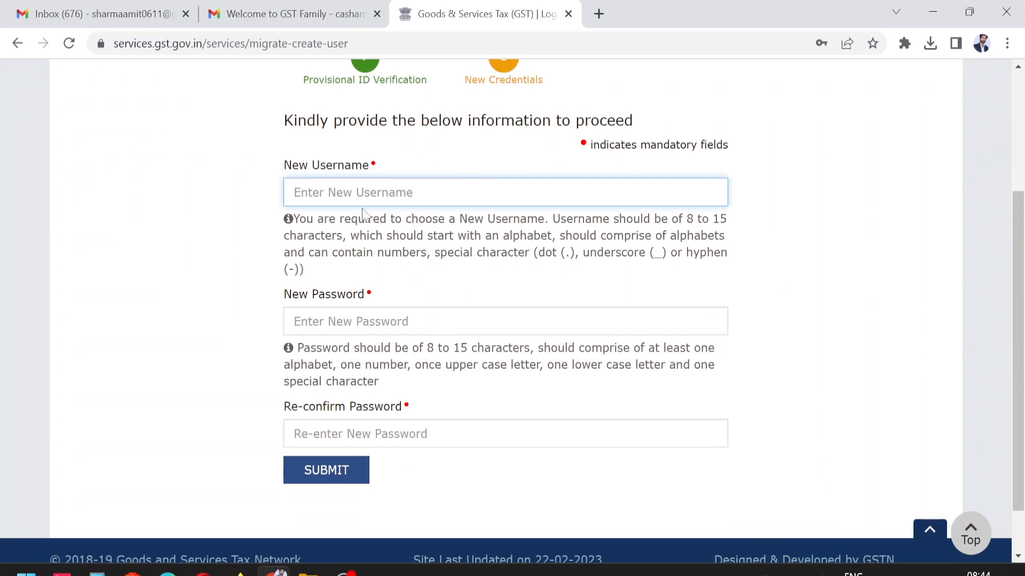
click(505, 321)
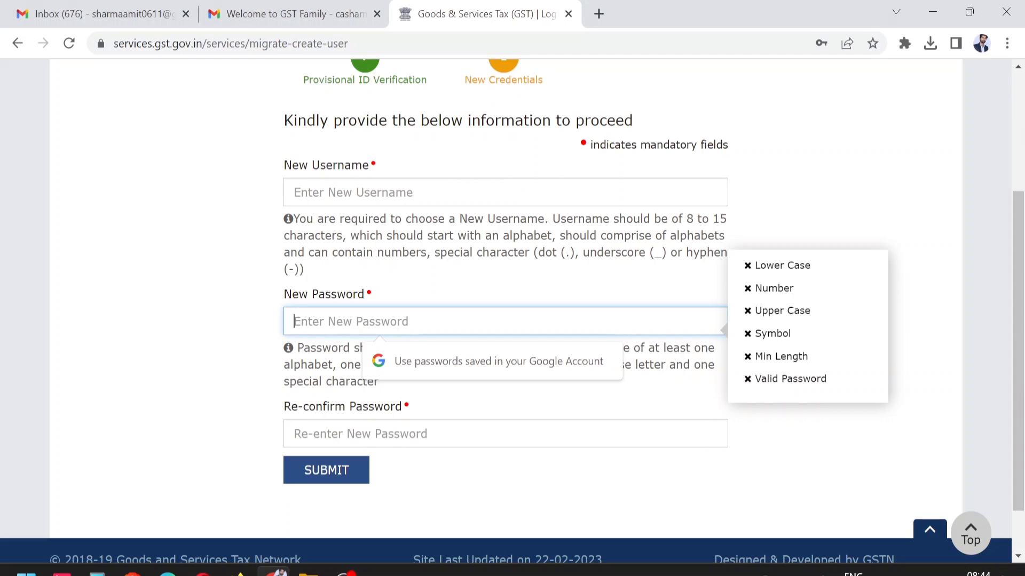
click(401, 194)
drag(339, 220, 754, 252)
click(779, 252)
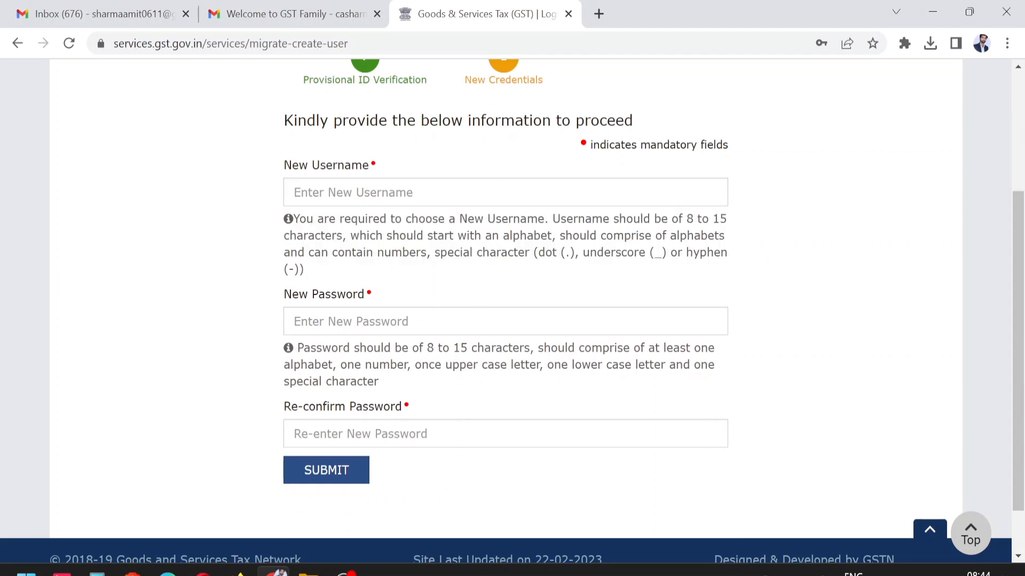
click(385, 322)
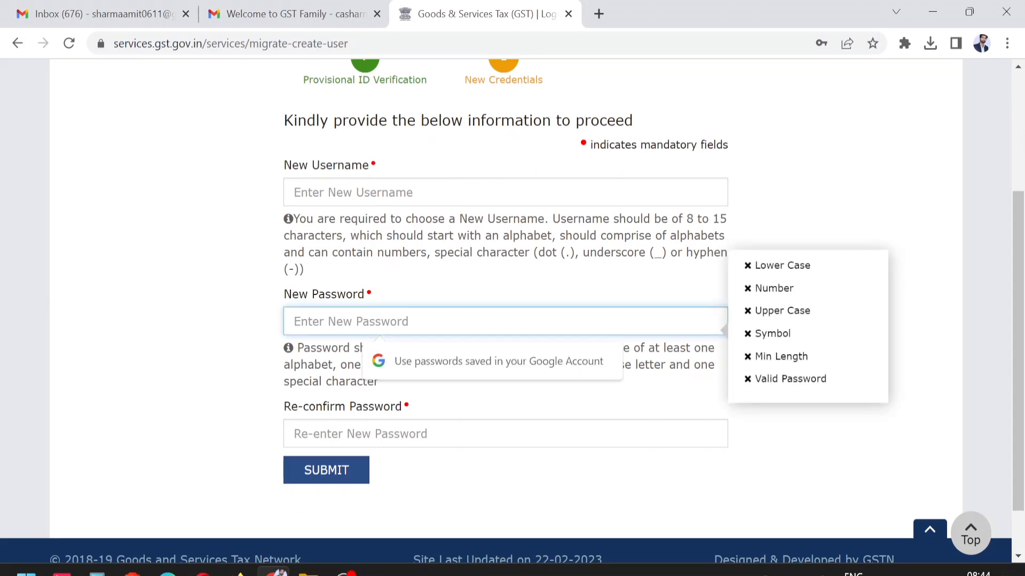
click(102, 14)
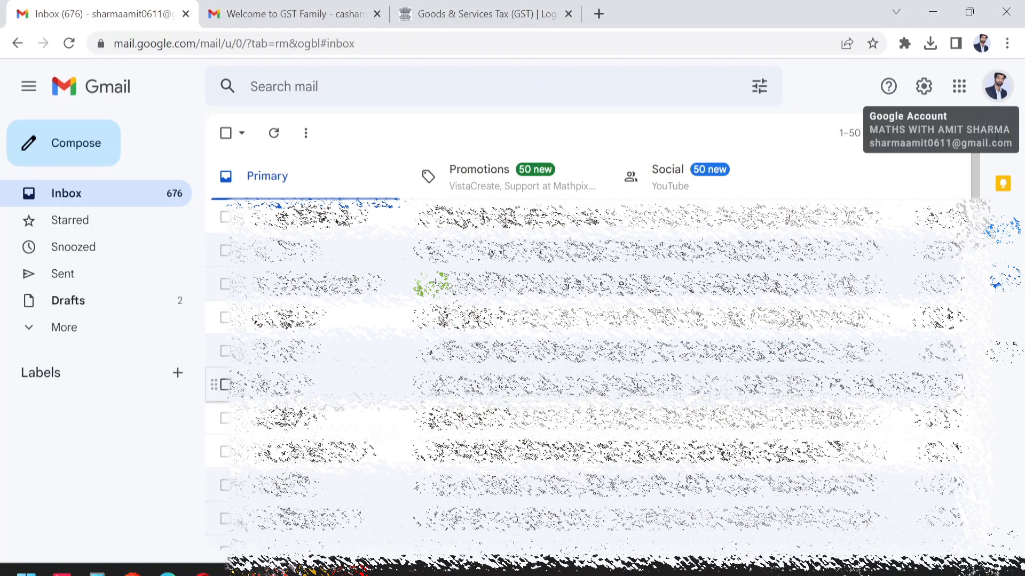
click(522, 16)
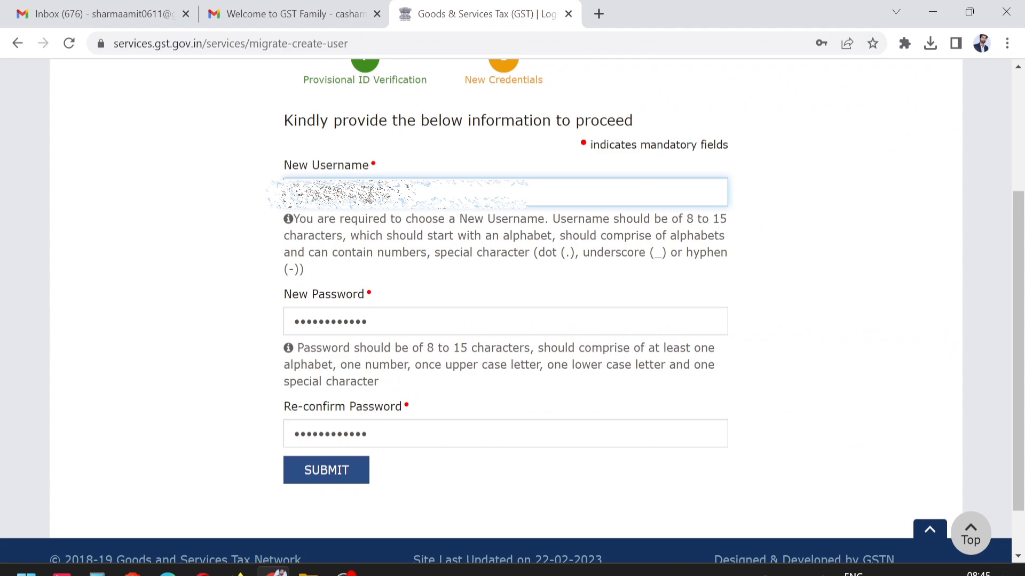
click(339, 472)
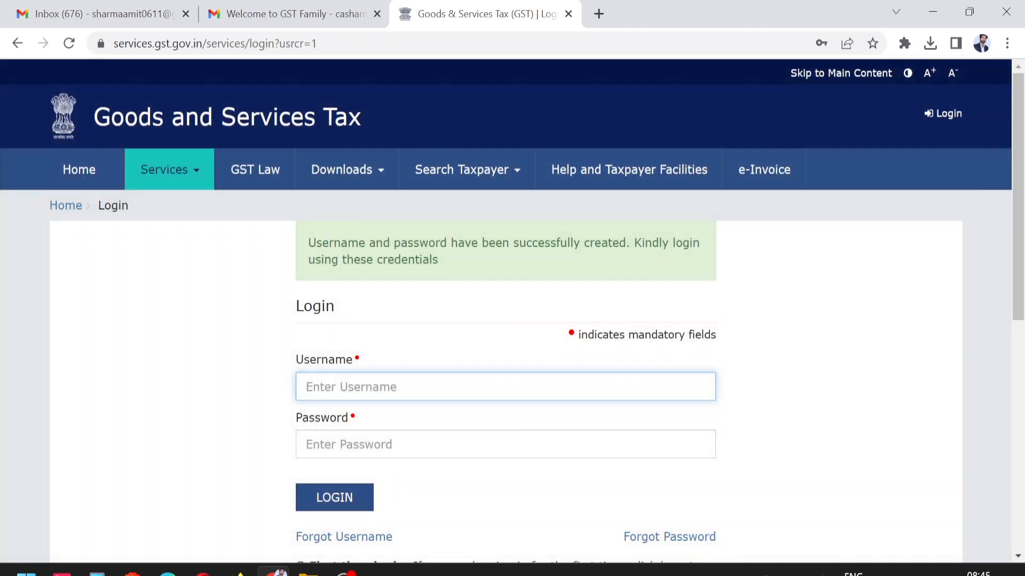
- After the credentials-created message, log in with the new username and password
drag(308, 241, 522, 255)
scroll(490, 295, down, 4)
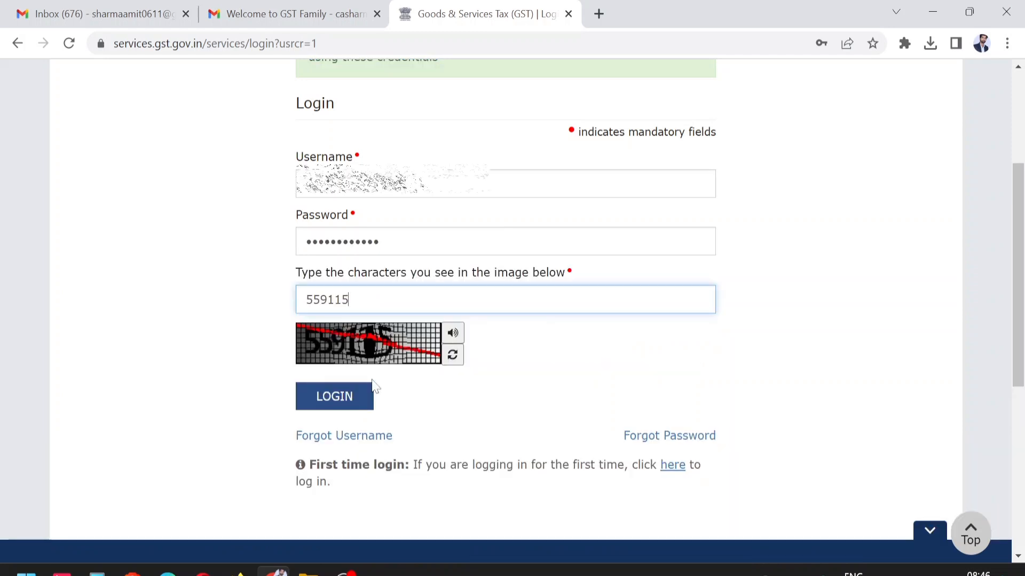
click(344, 402)
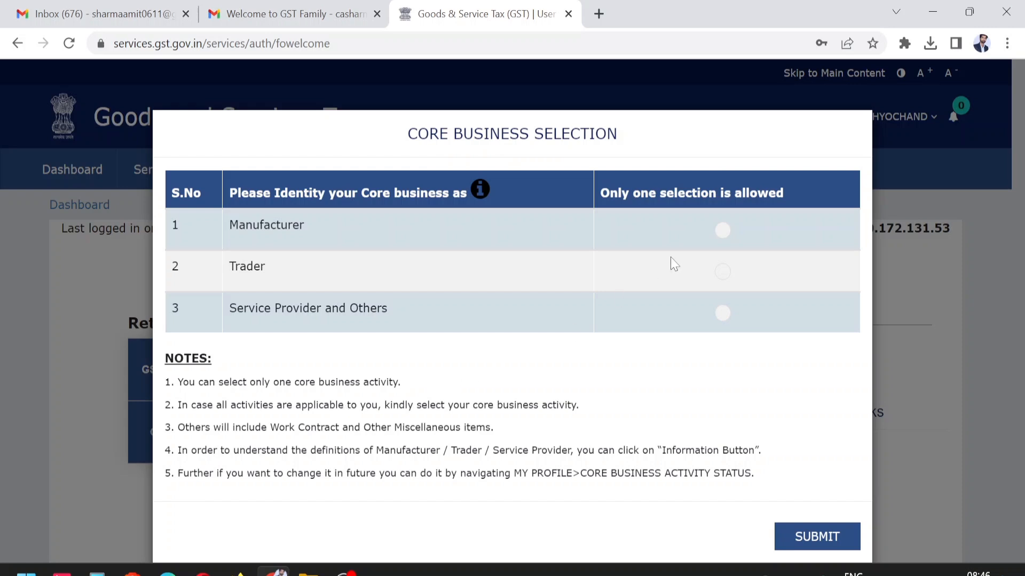
- Choose Trader – Wholesaler/Distributor as the single core business activity and submit
click(723, 238)
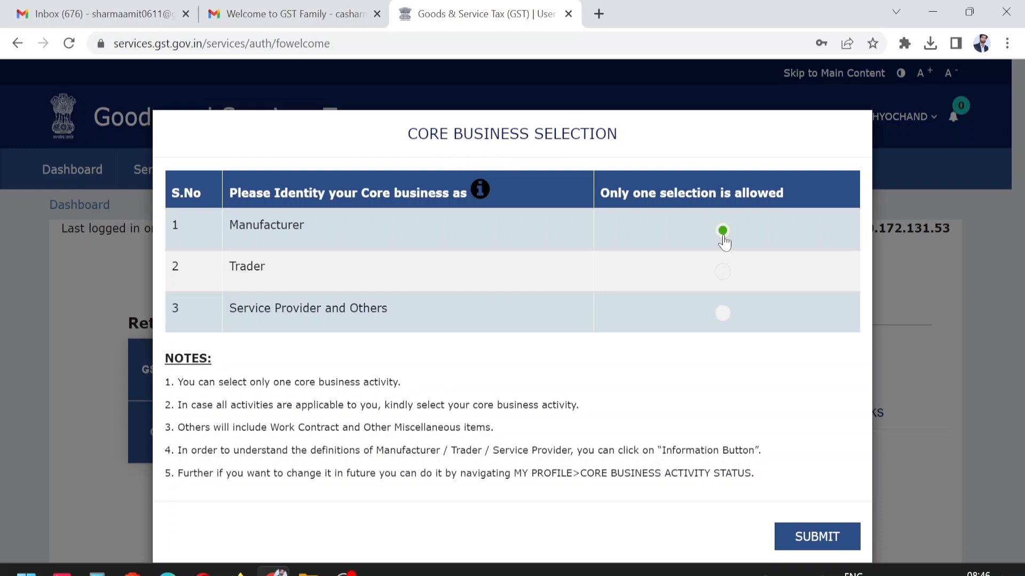
click(727, 275)
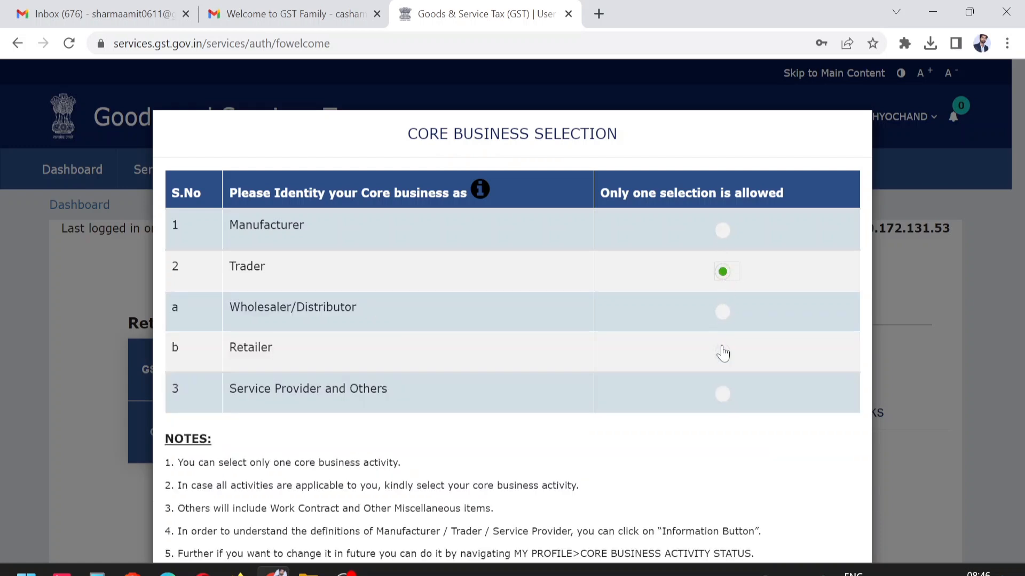
click(721, 314)
click(724, 397)
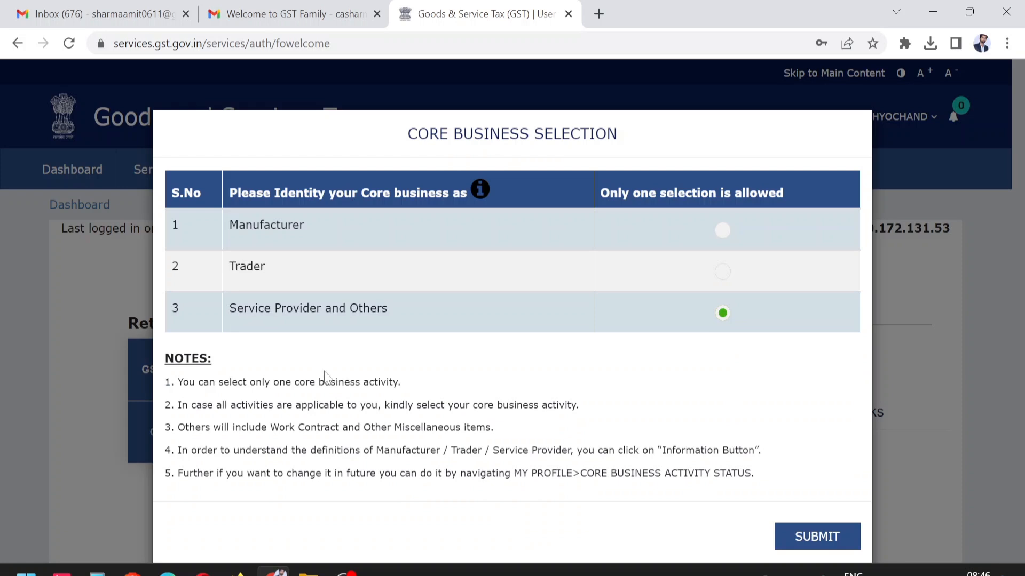
drag(256, 382, 356, 382)
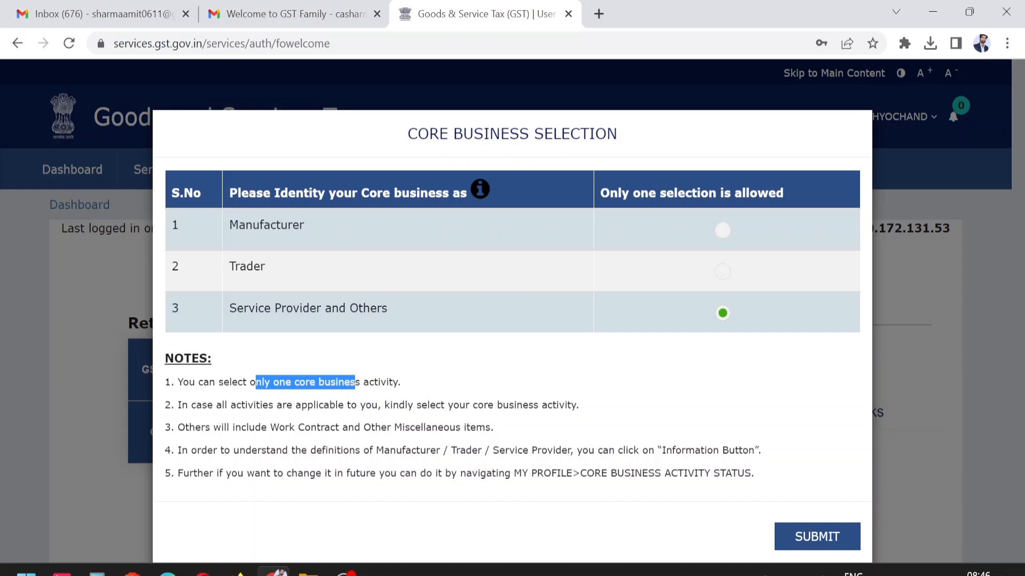
drag(503, 405, 541, 405)
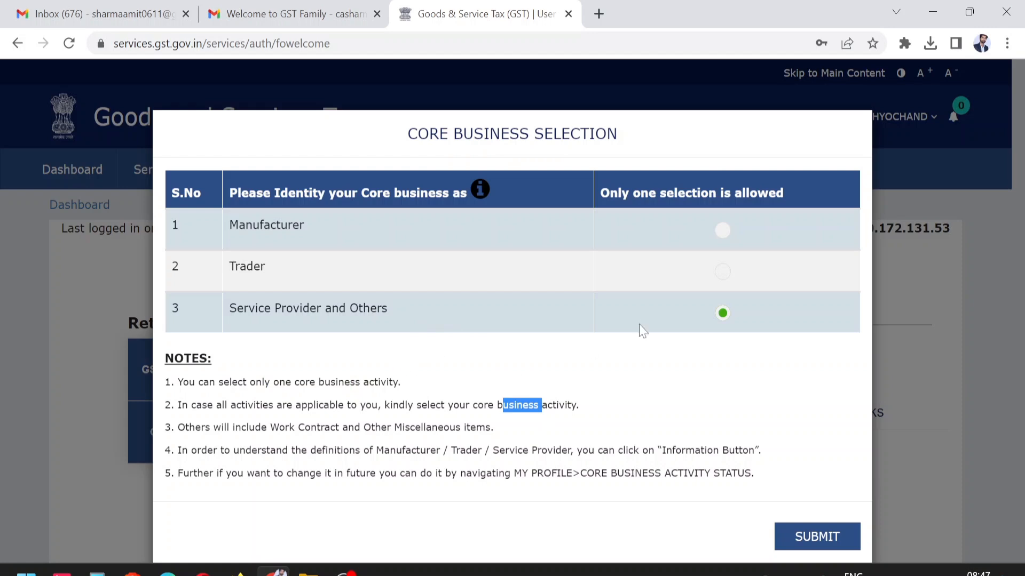
click(723, 272)
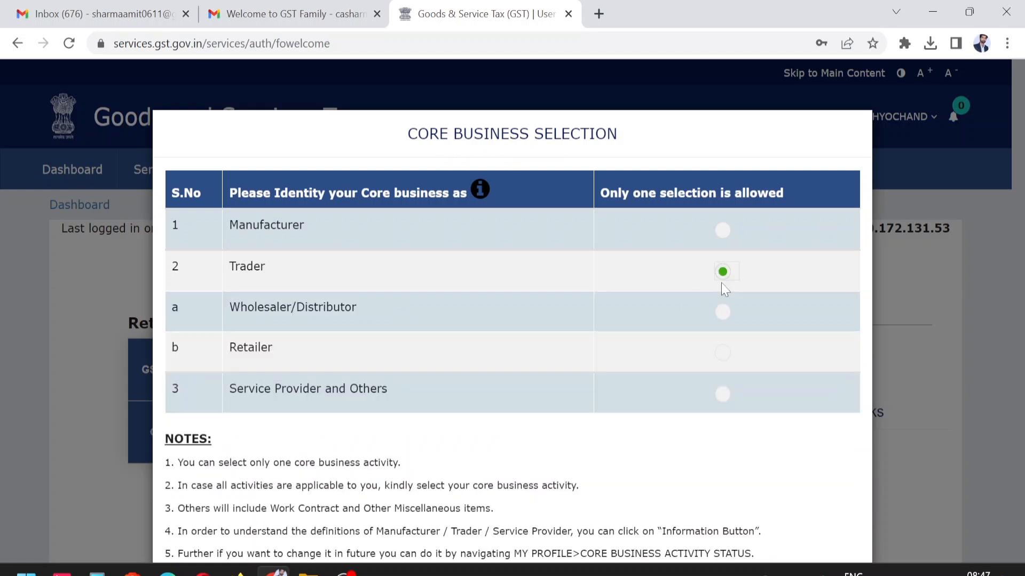
click(728, 317)
scroll(575, 401, down, 3)
click(799, 477)
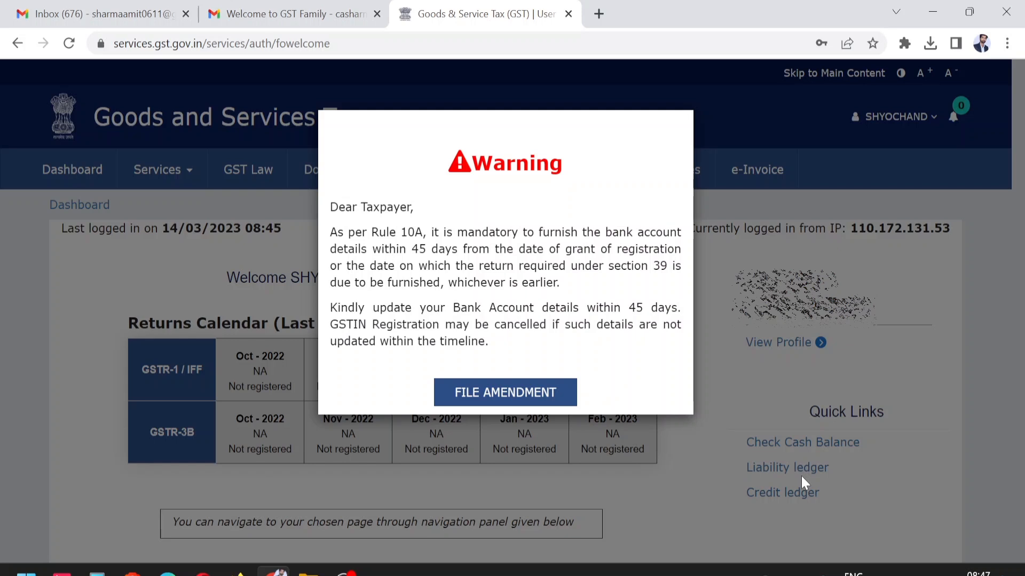
- Respond to the 45-day bank-details warning by choosing File Amendment
drag(629, 308, 684, 309)
drag(338, 308, 556, 308)
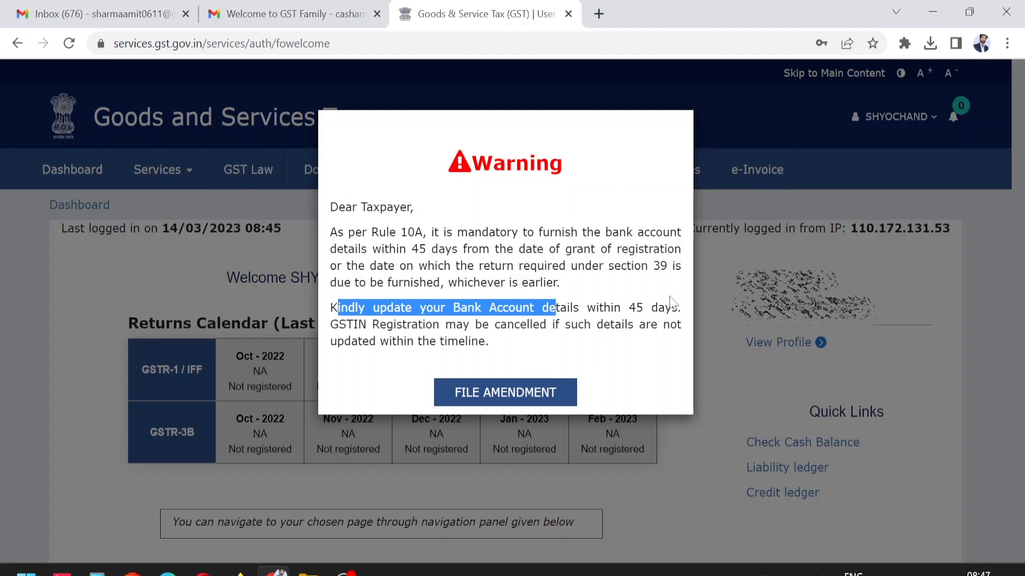
click(494, 399)
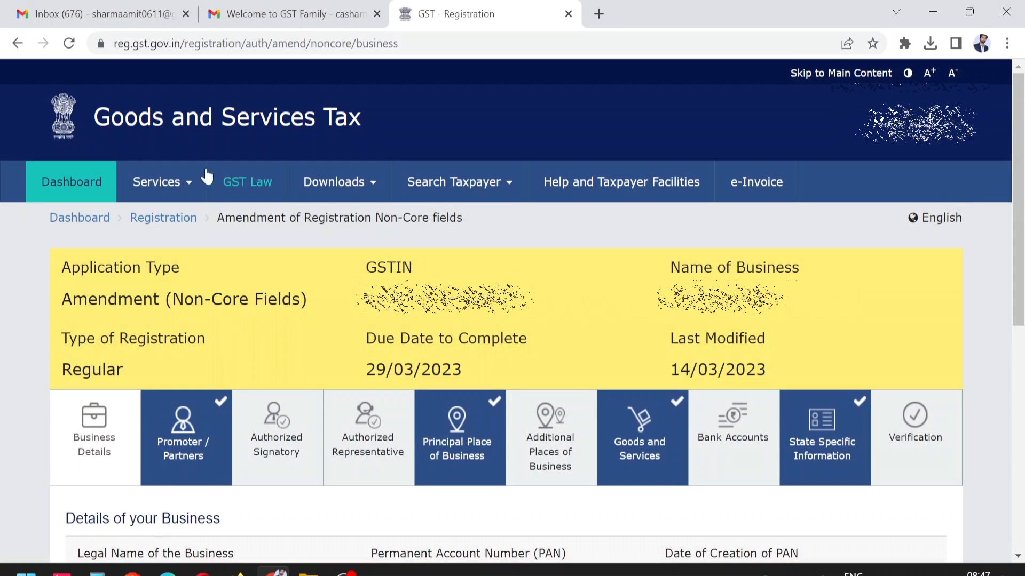
- Go to Services > User Services > View/Download Certificates
mouse_move(158, 188)
mouse_move(392, 225)
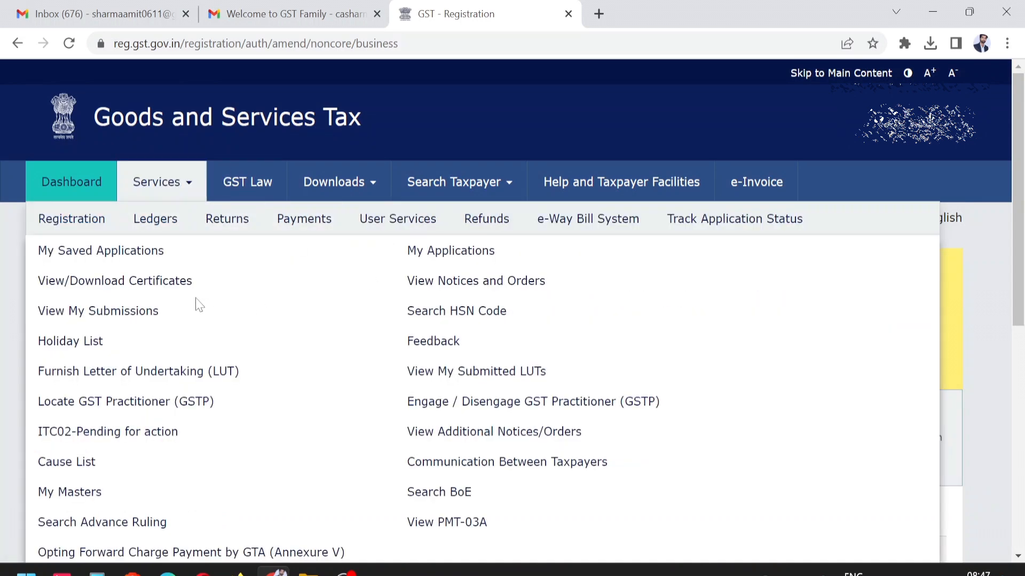
click(117, 281)
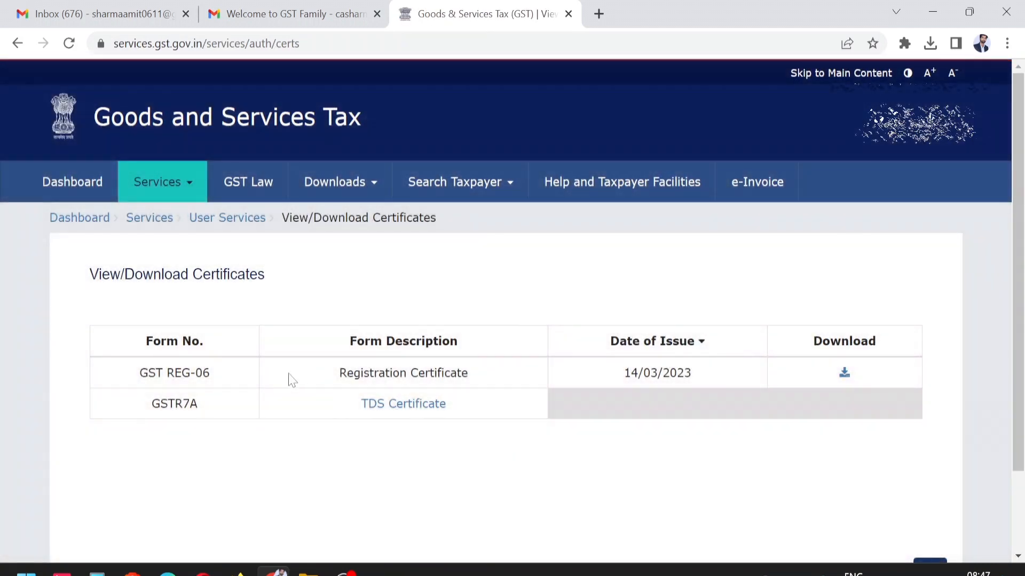
- Download the GST REG-06 Registration Certificate, saving it as GST CERTIFICATE.pdf, and open it
drag(139, 373, 216, 380)
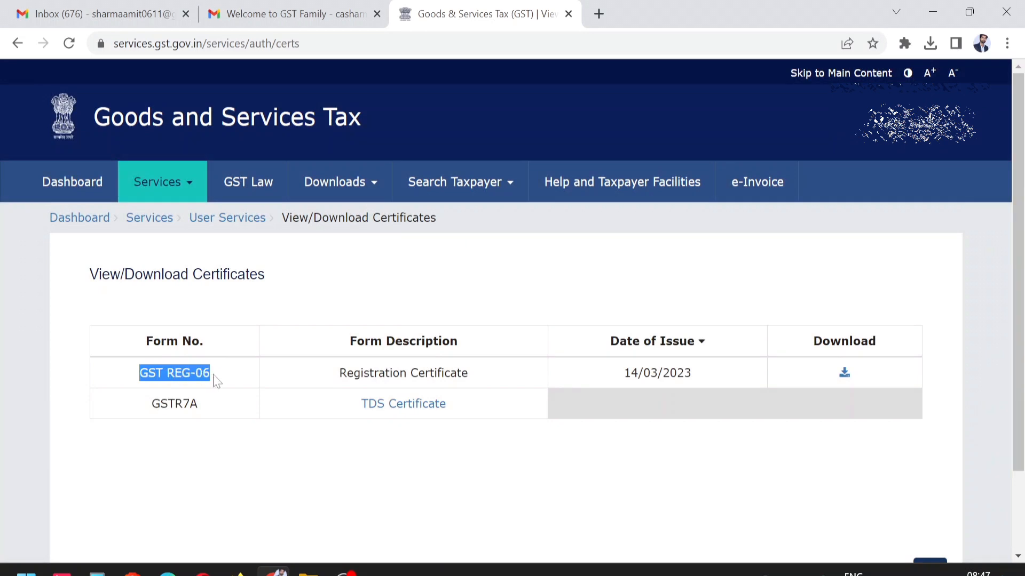
drag(347, 373, 475, 375)
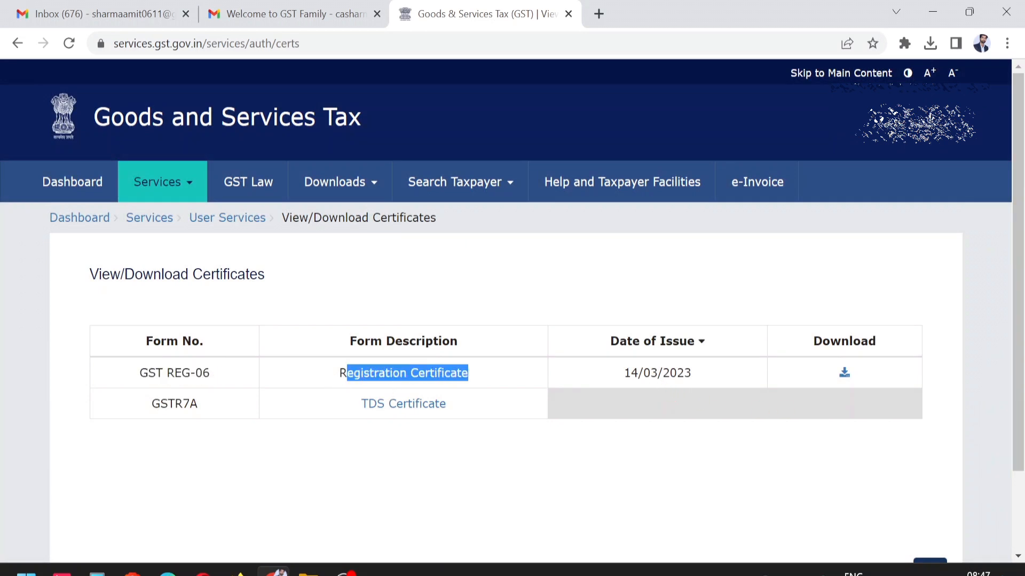
click(844, 372)
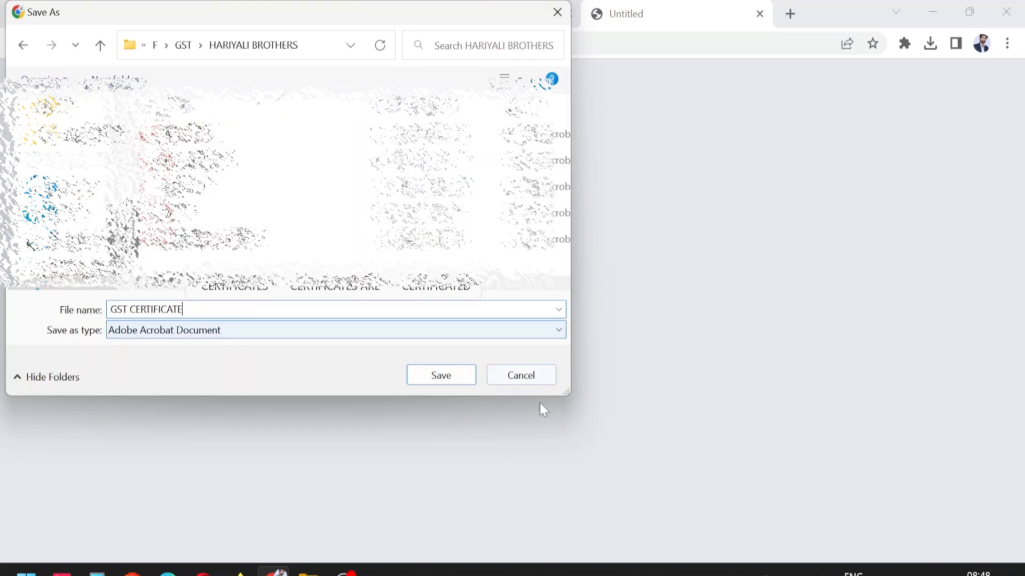
click(444, 374)
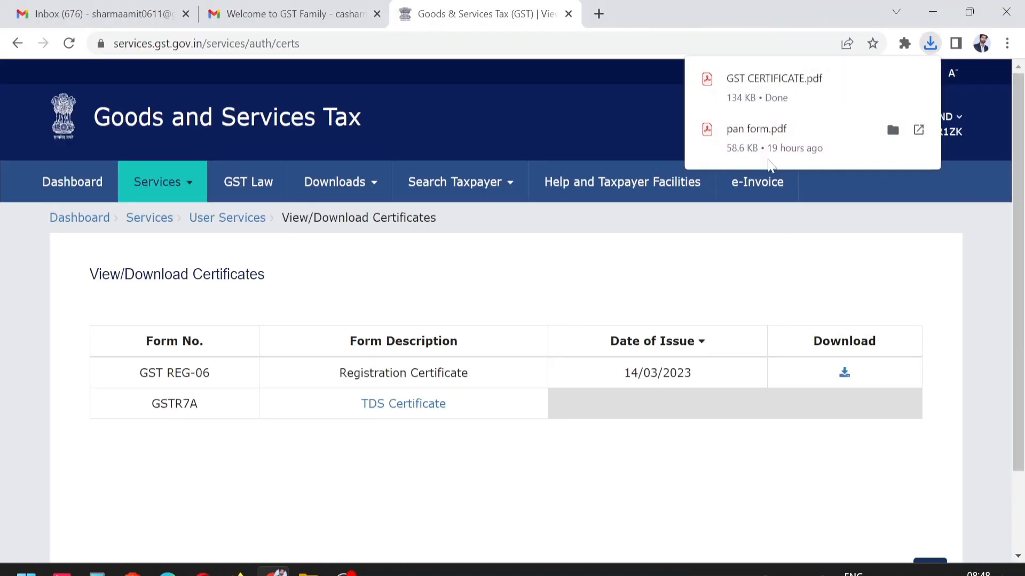
click(766, 90)
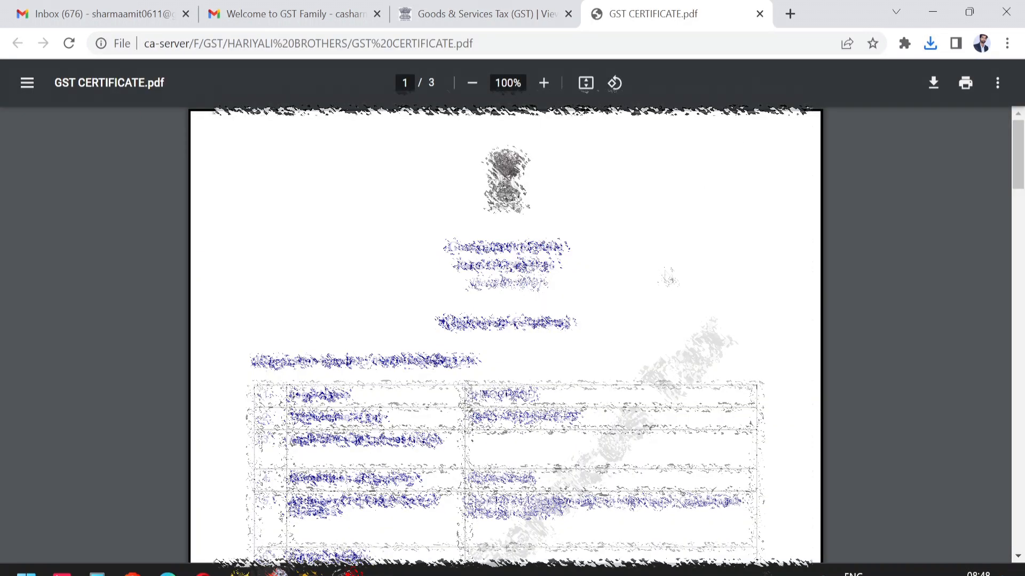
- Scroll through page 1 of GST CERTIFICATE.pdf to view its registration details table
scroll(505, 337, down, 4)
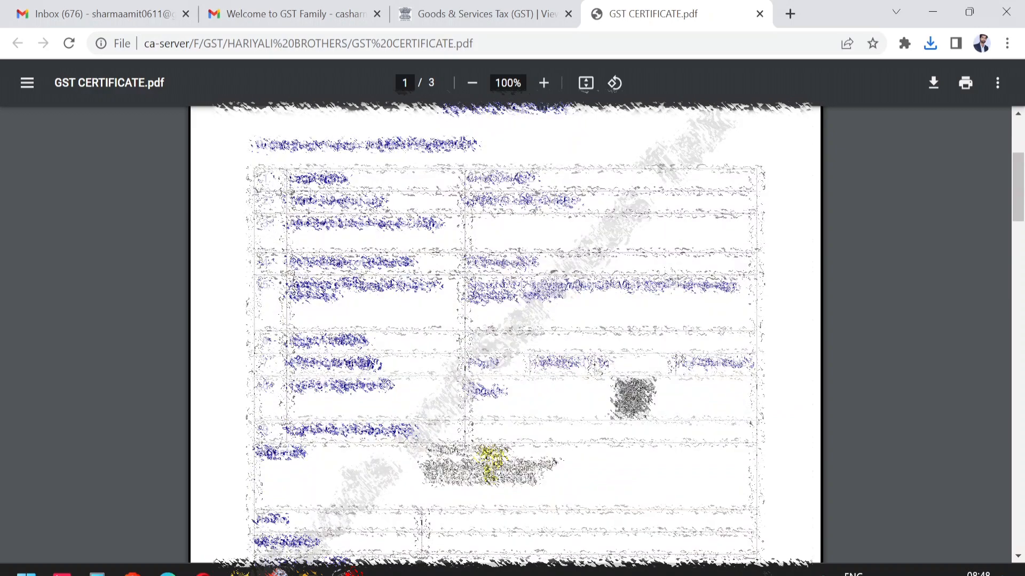
scroll(505, 336, down, 1)
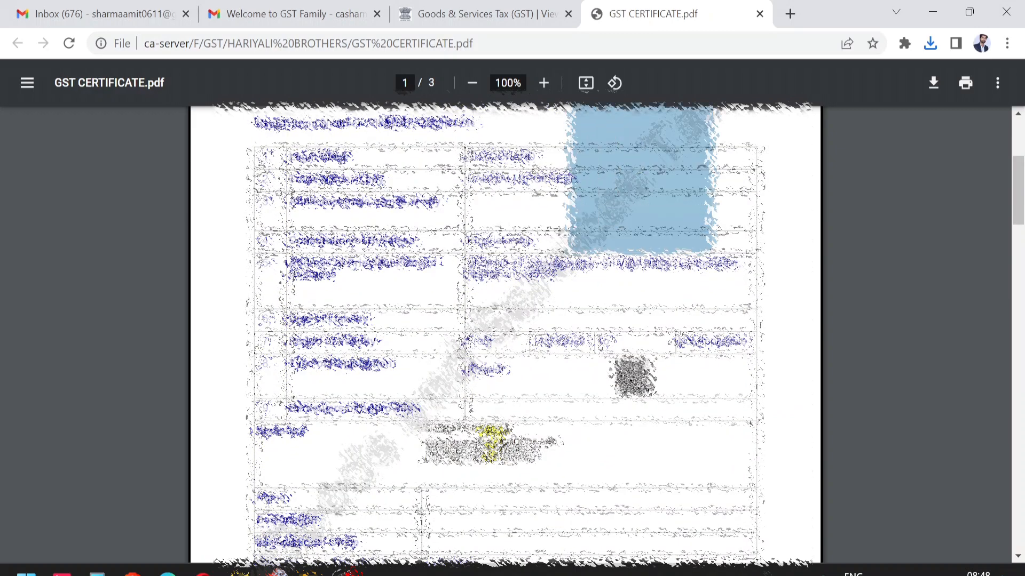